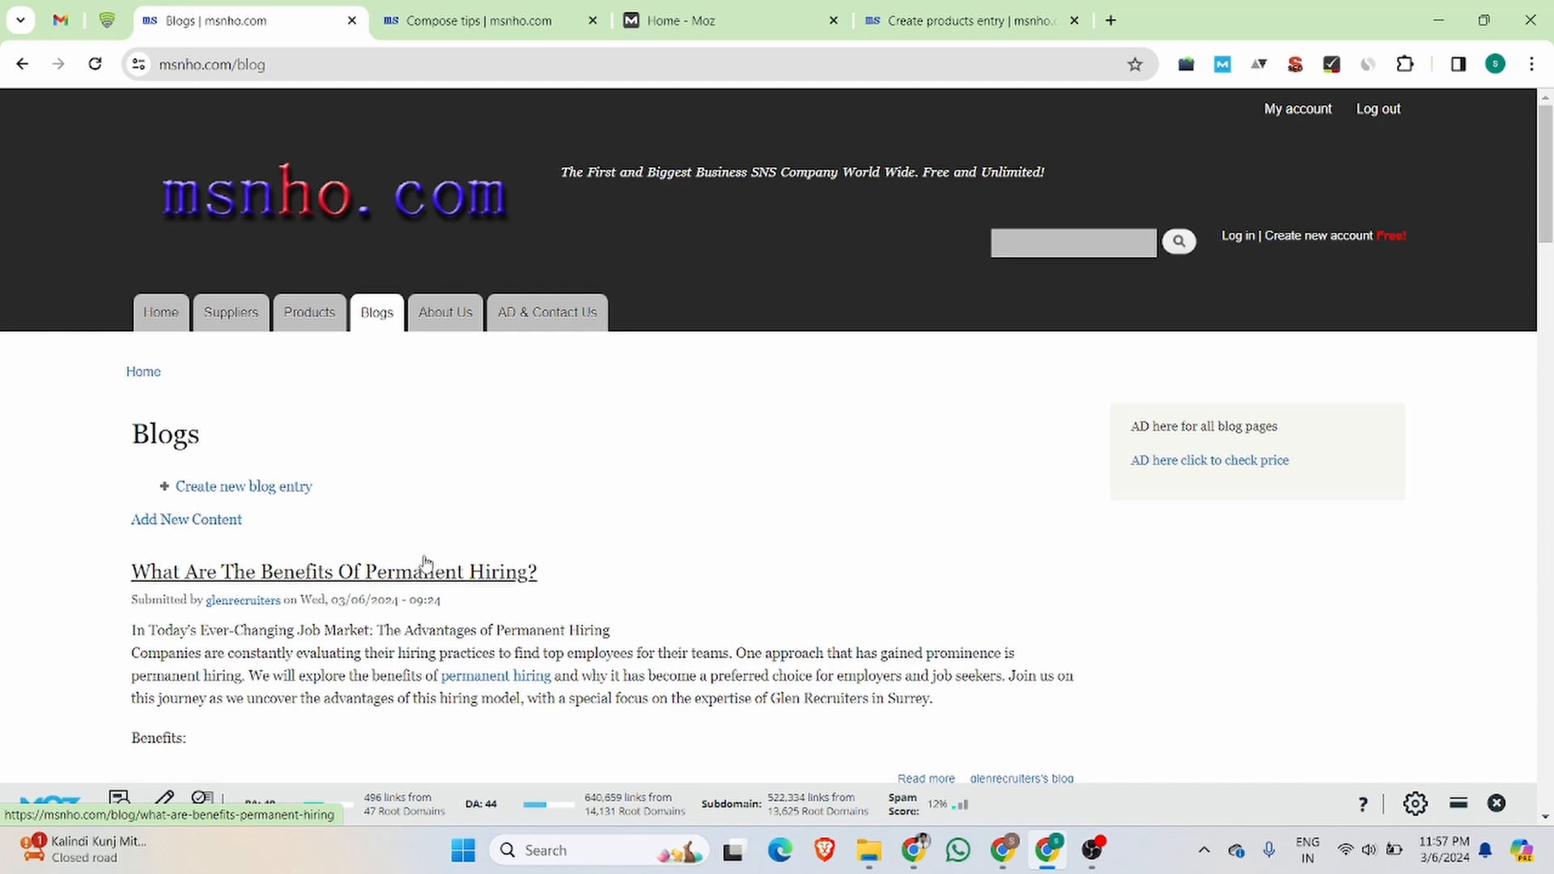
Step: Open the blog post "What Are The Benefits Of Permanent Hiring?" and examine the domain, blog folder and title slug in its URL
drag(720, 576, 126, 570)
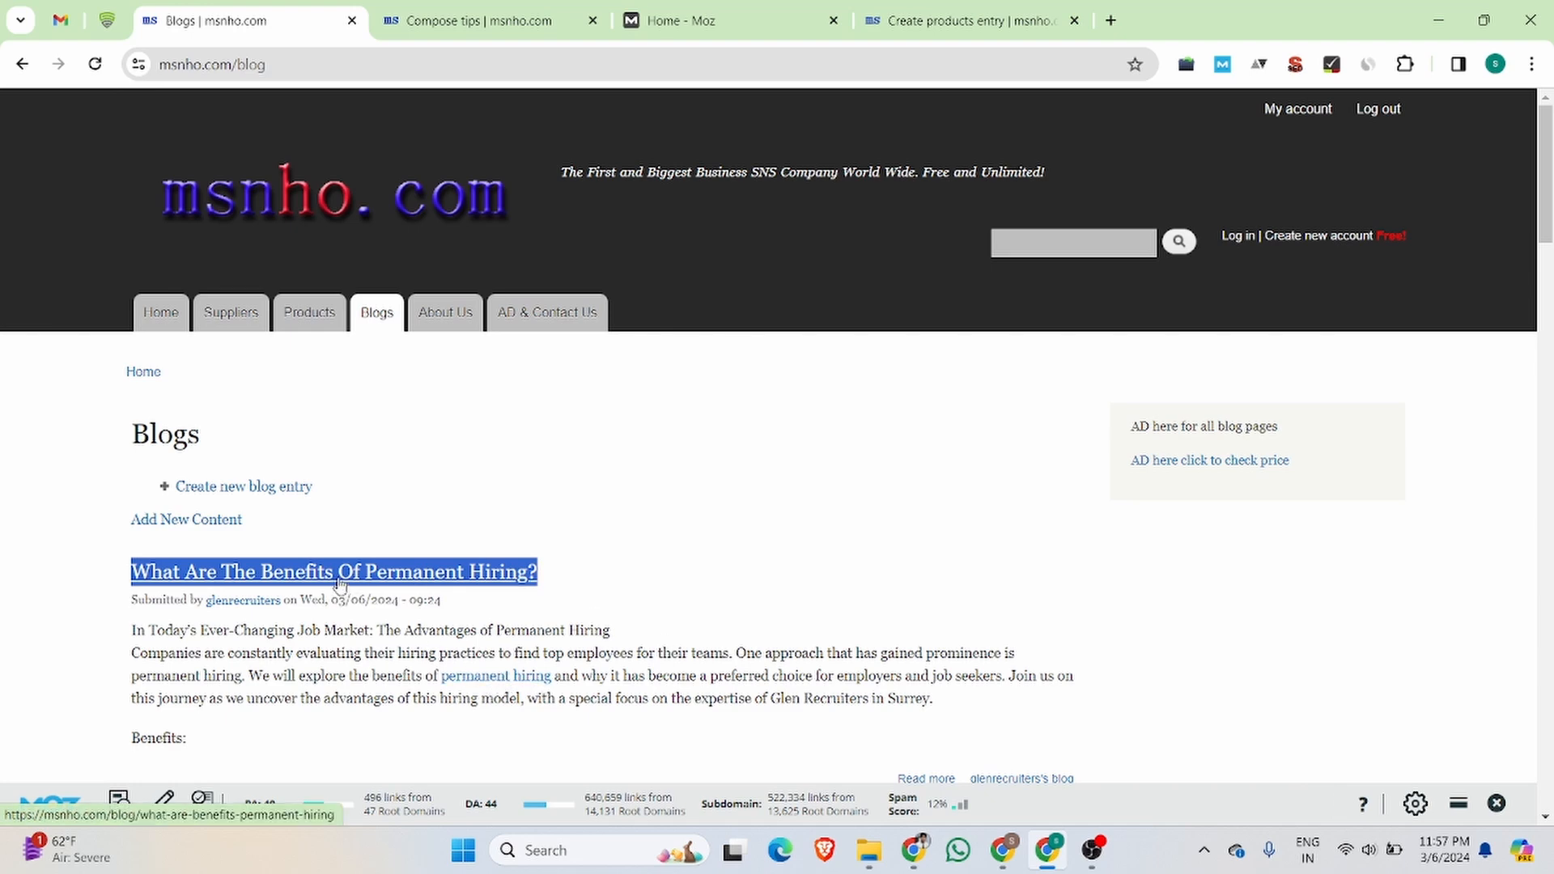
click(334, 569)
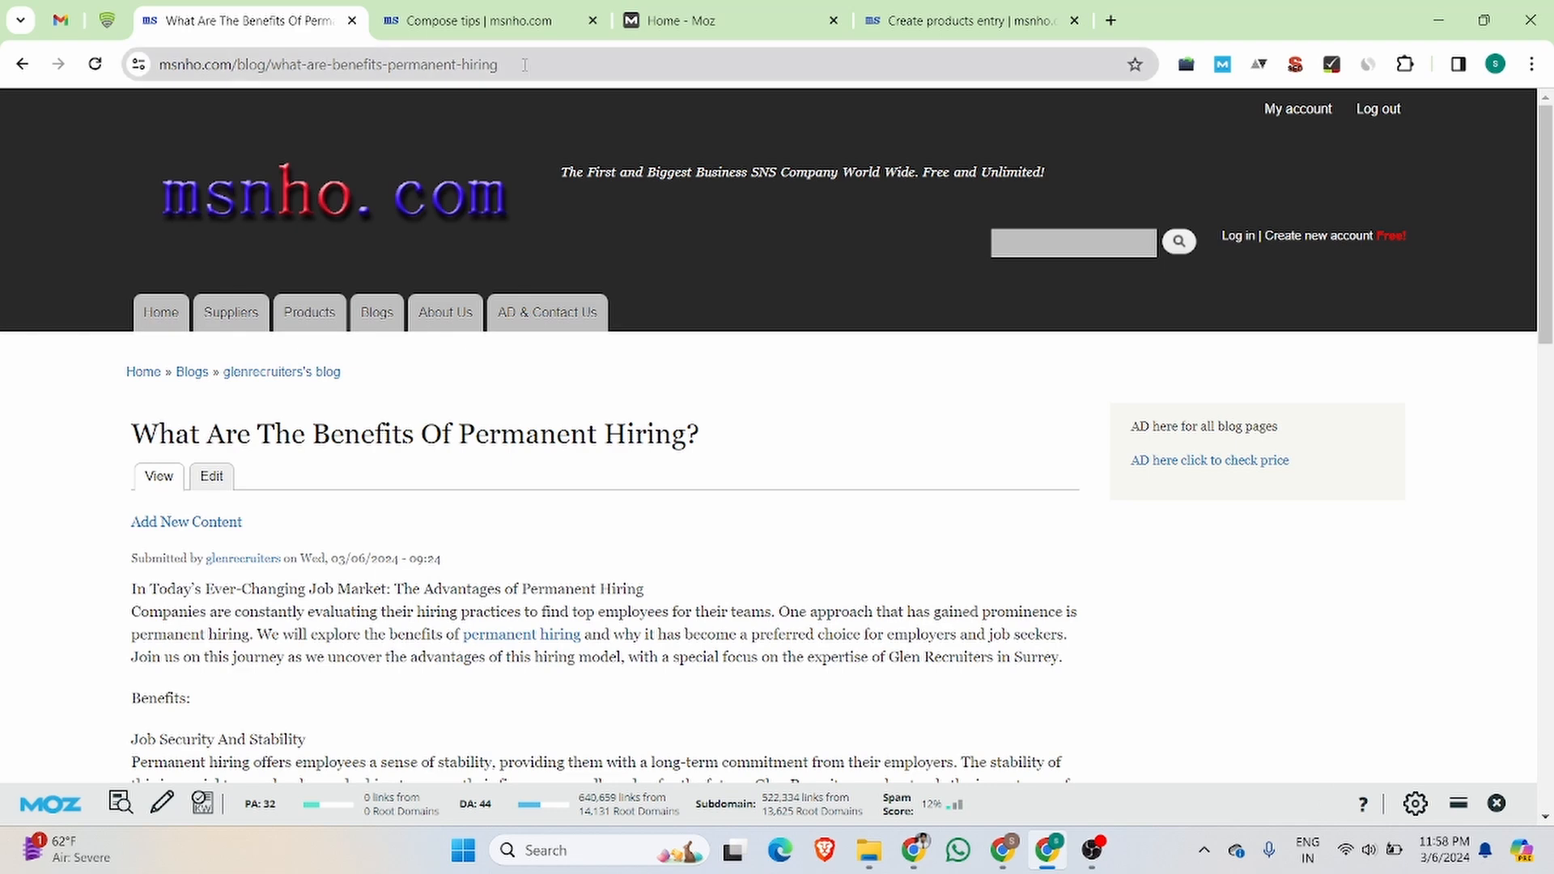
drag(503, 64, 133, 67)
click(450, 70)
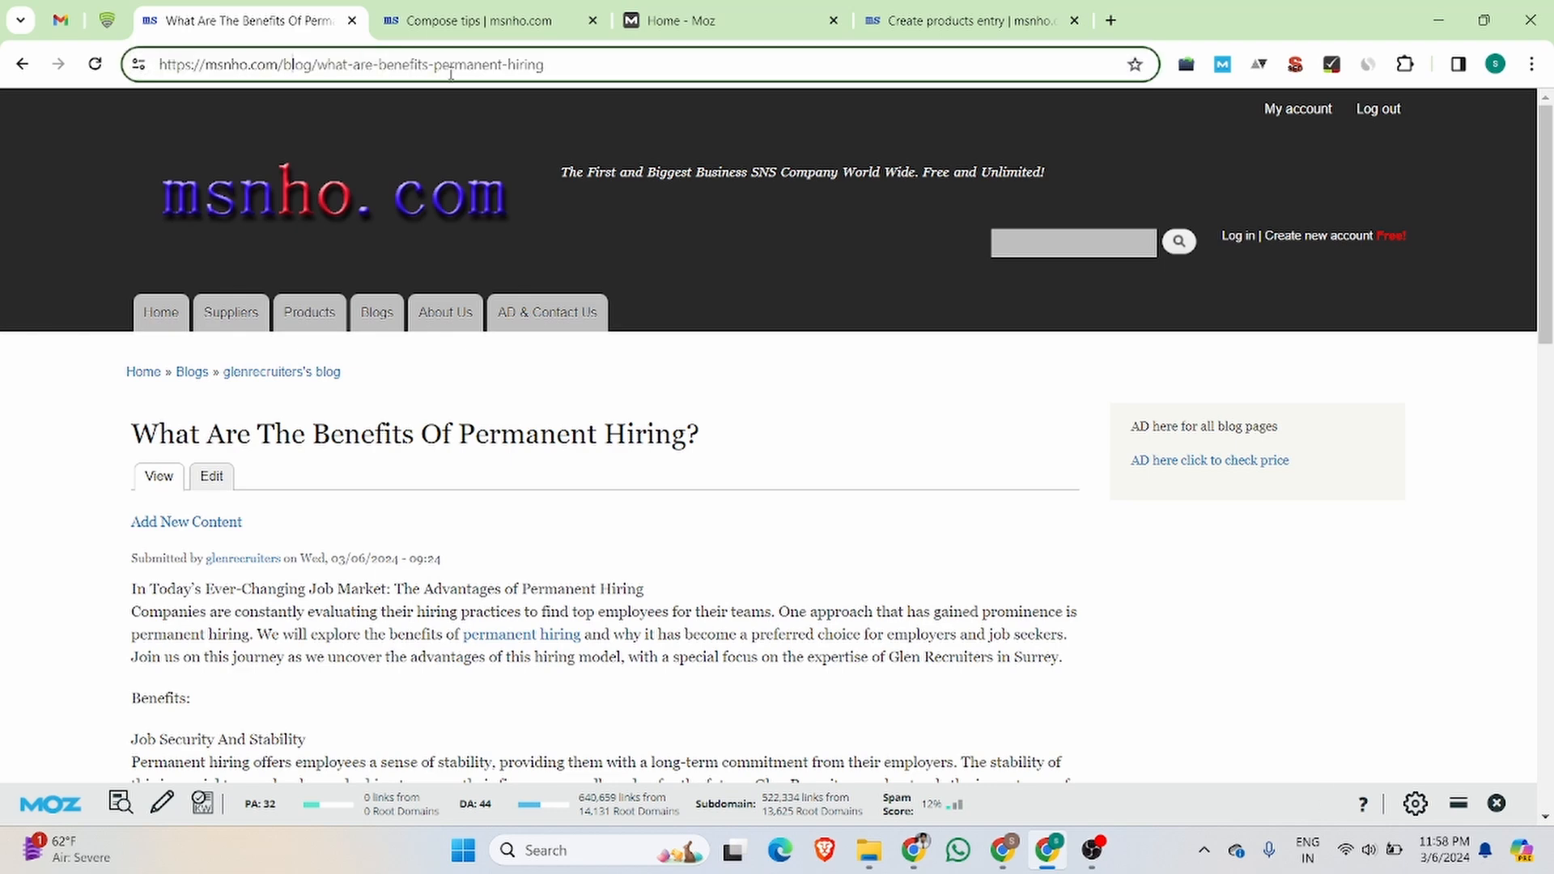
drag(544, 65, 140, 62)
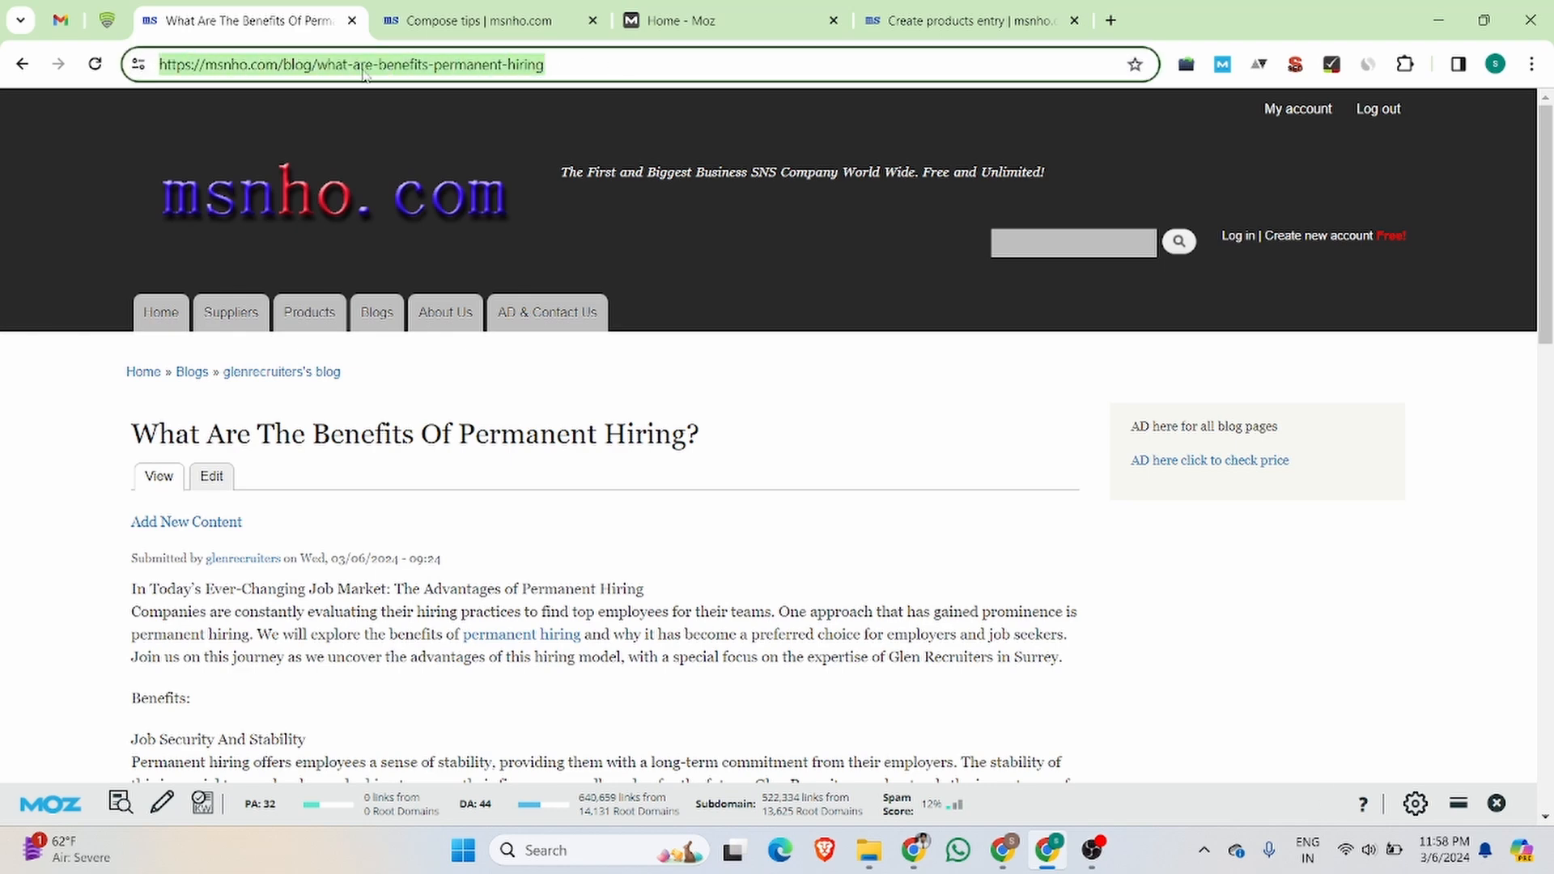
click(560, 63)
drag(568, 63, 152, 61)
click(257, 65)
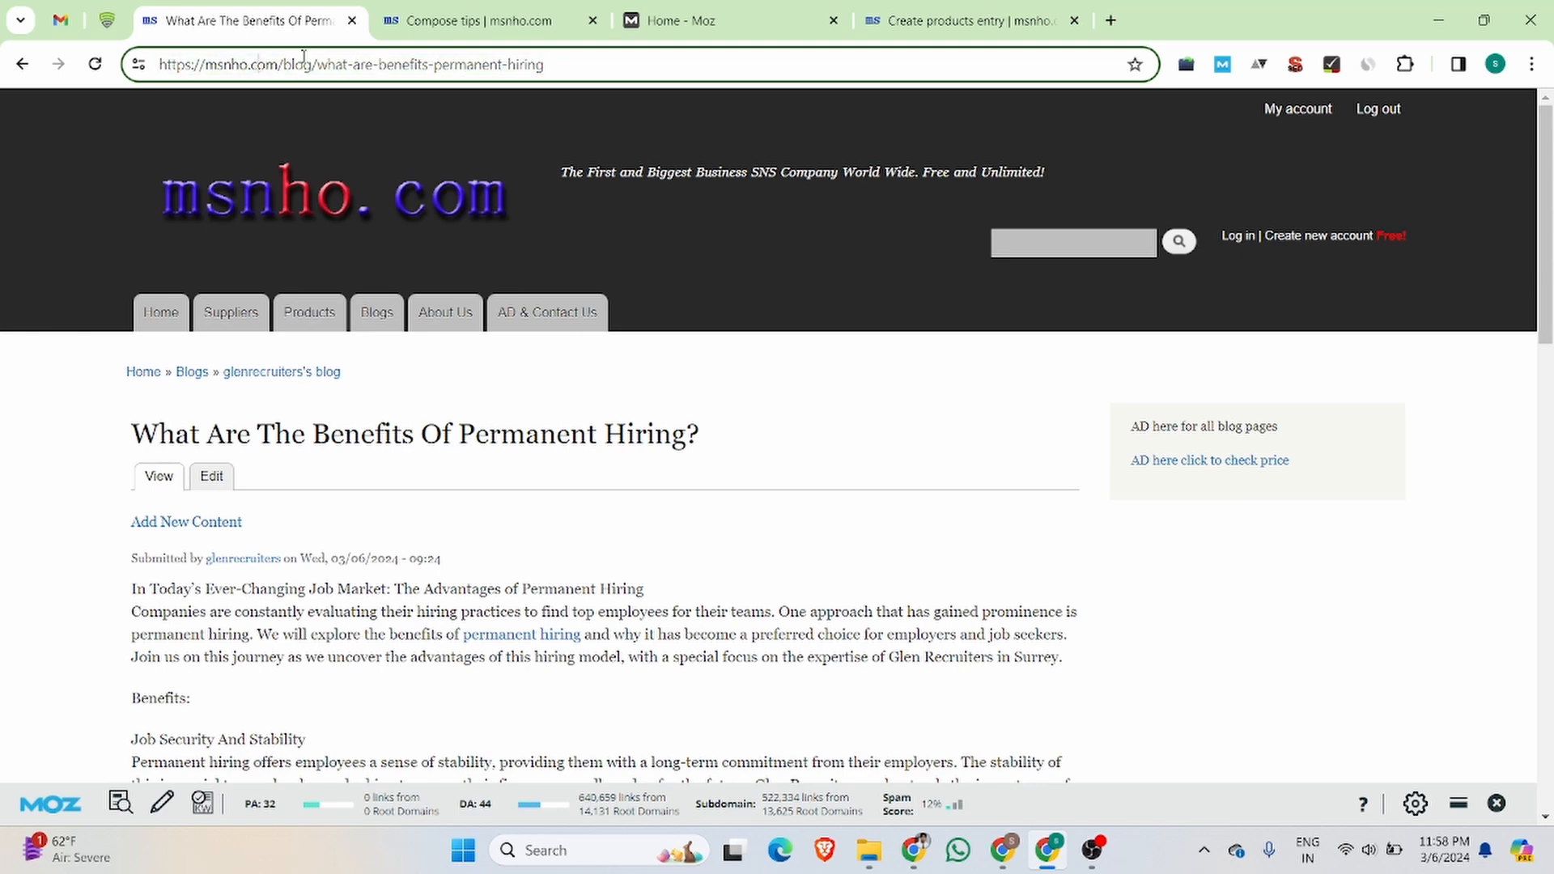
drag(313, 64, 285, 65)
drag(545, 65, 321, 68)
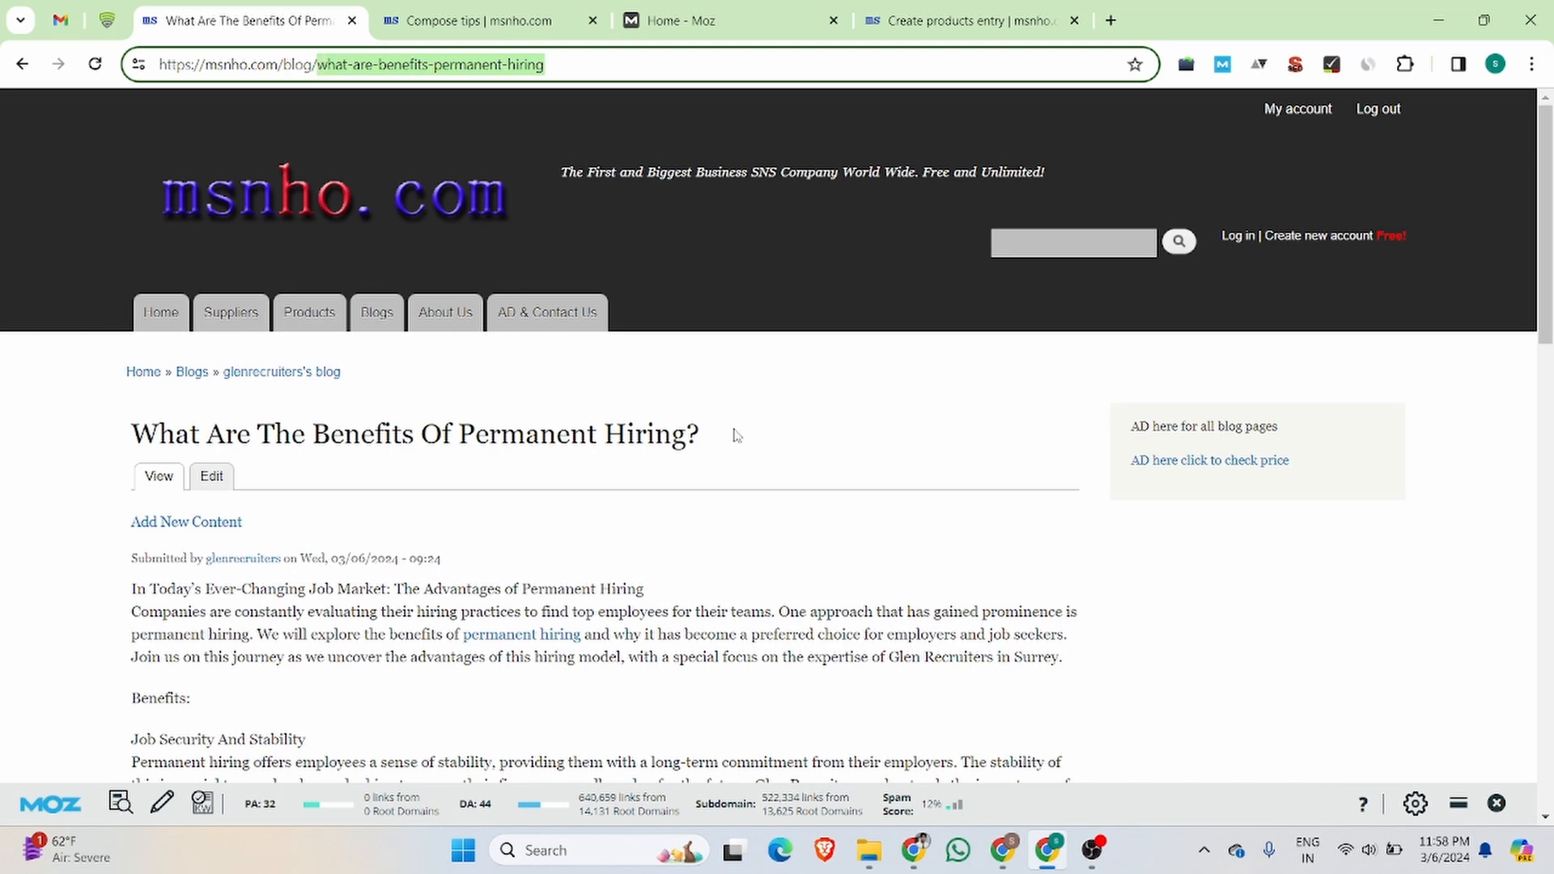
Step: Inspect the HTML of the "permanent hiring" link in the post's opening paragraph, and close the inspector
drag(735, 435, 103, 435)
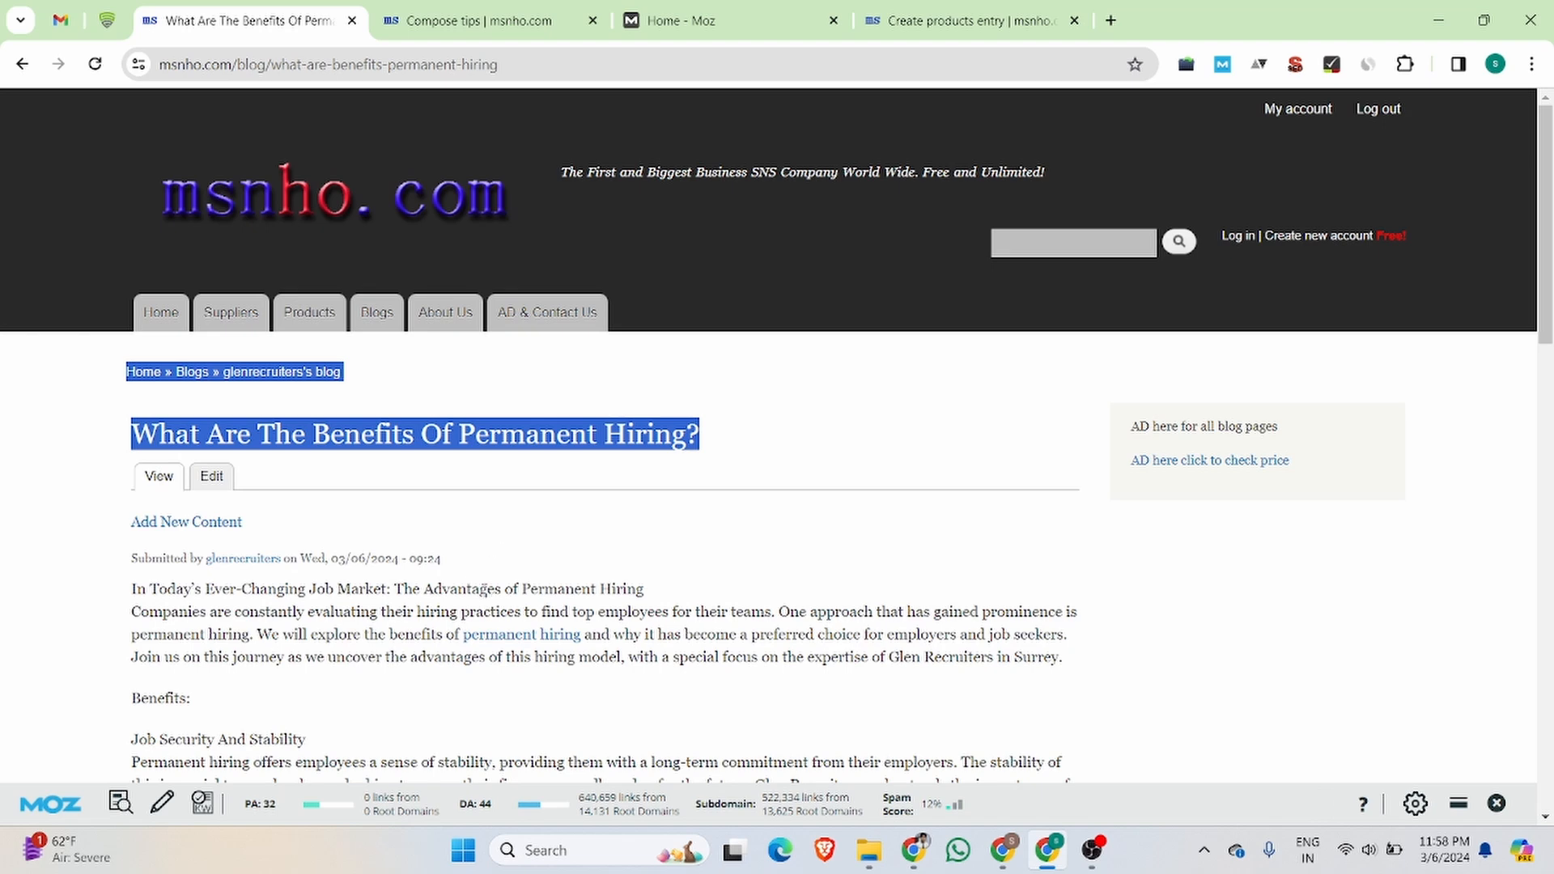
right_click(505, 639)
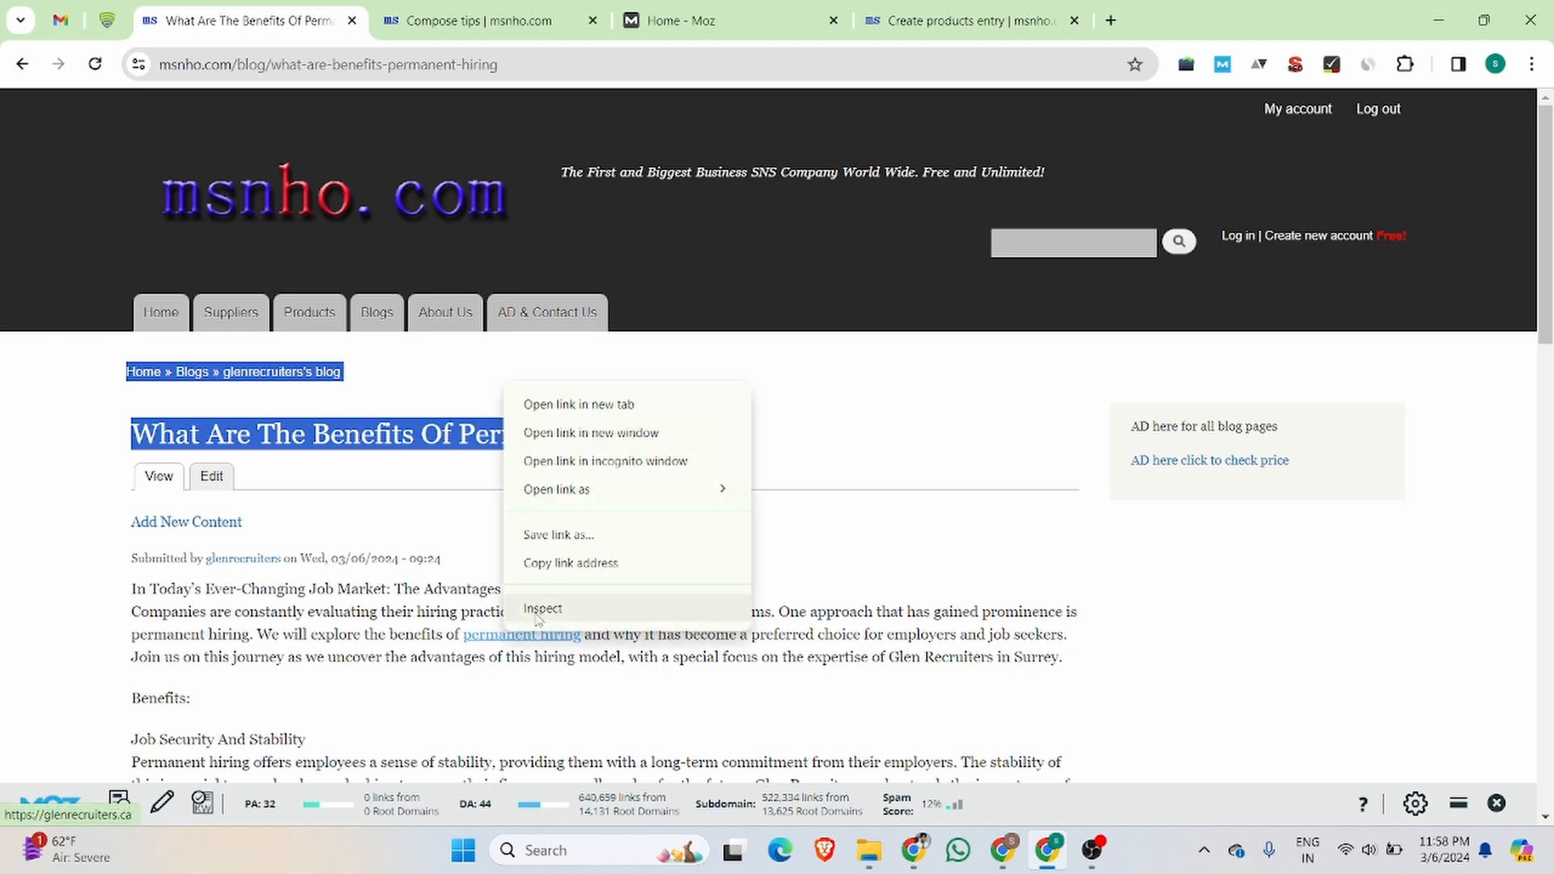
click(540, 614)
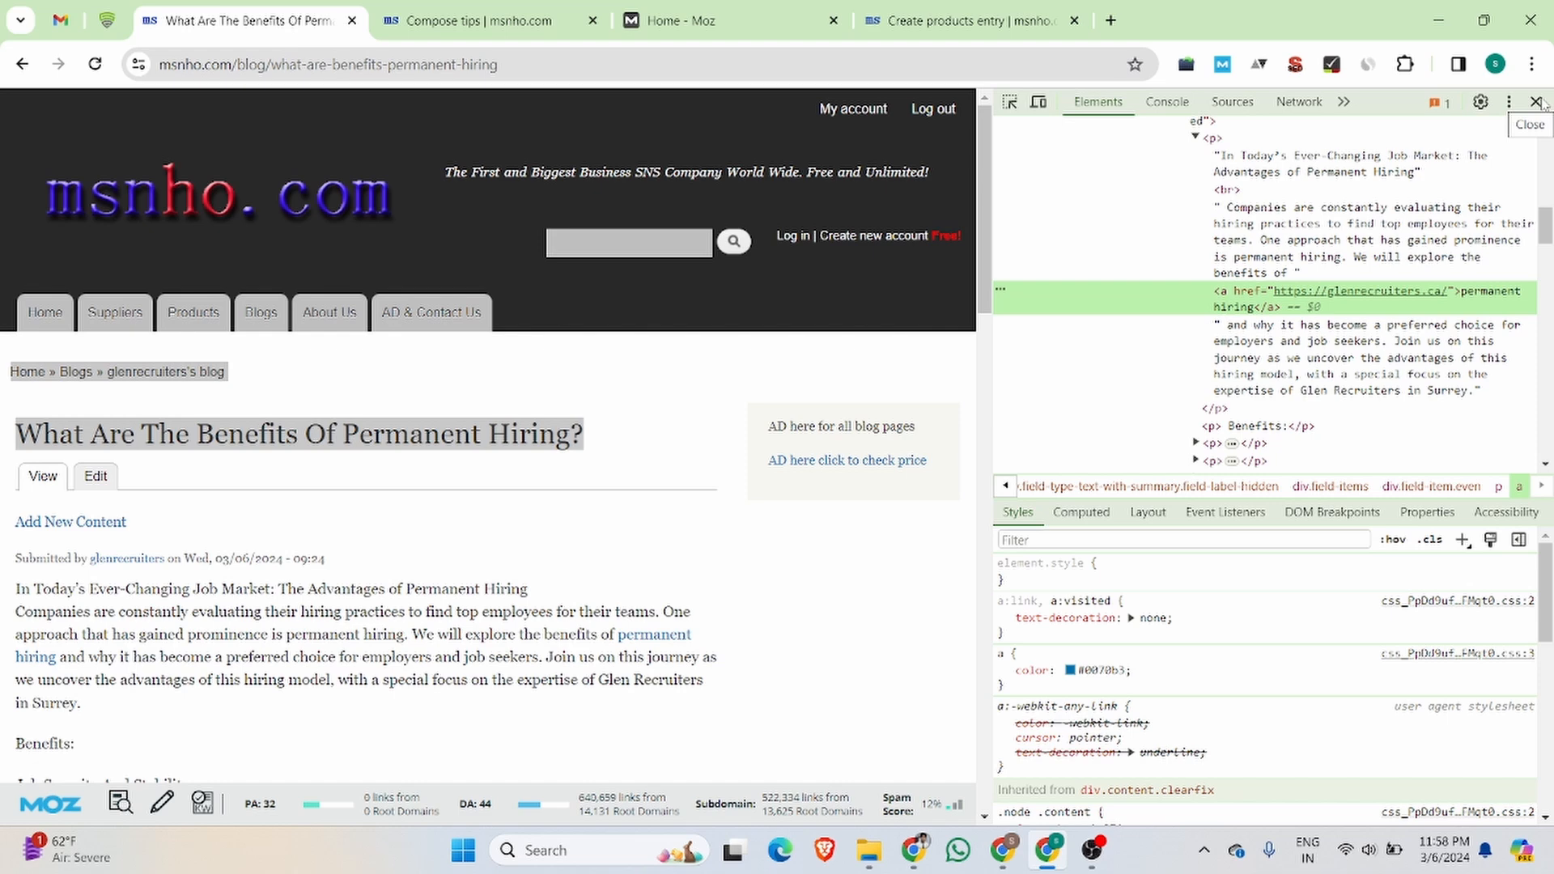
click(1536, 101)
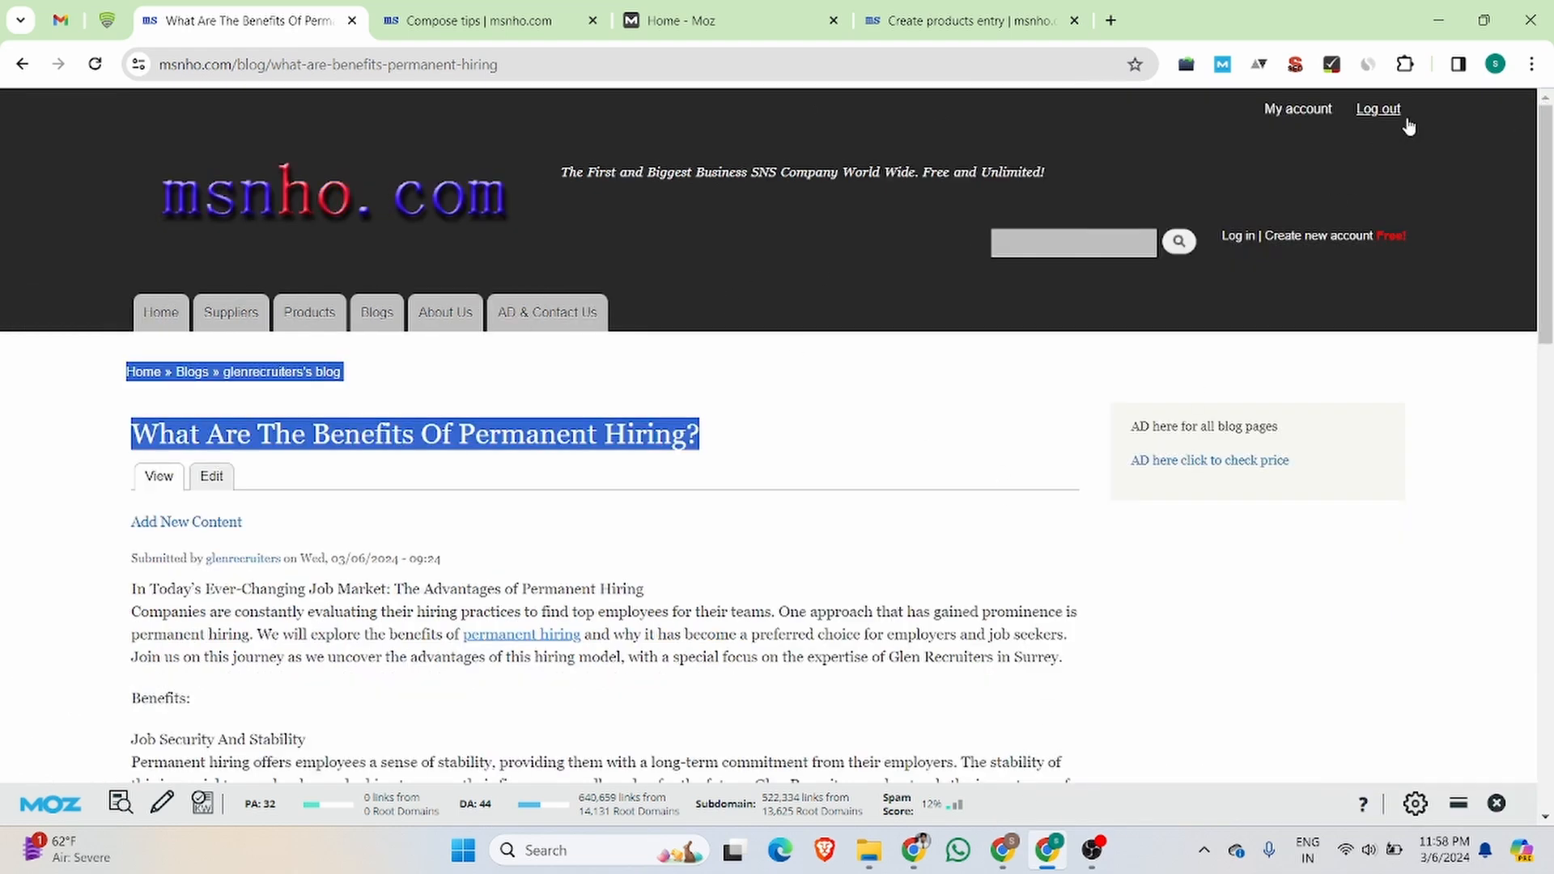
click(1495, 64)
click(1353, 511)
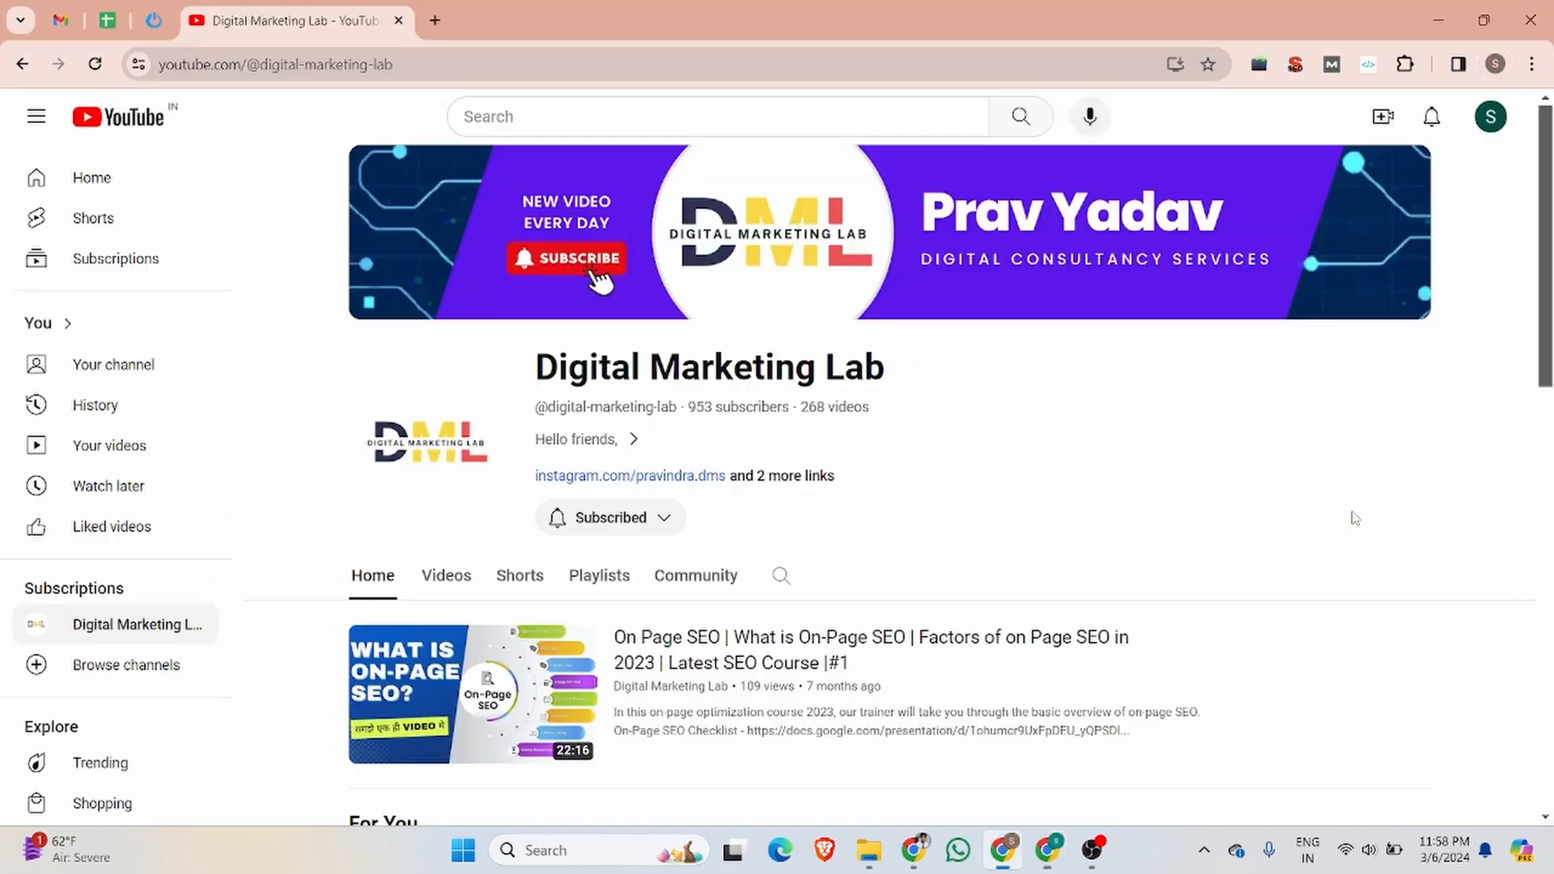
click(1495, 63)
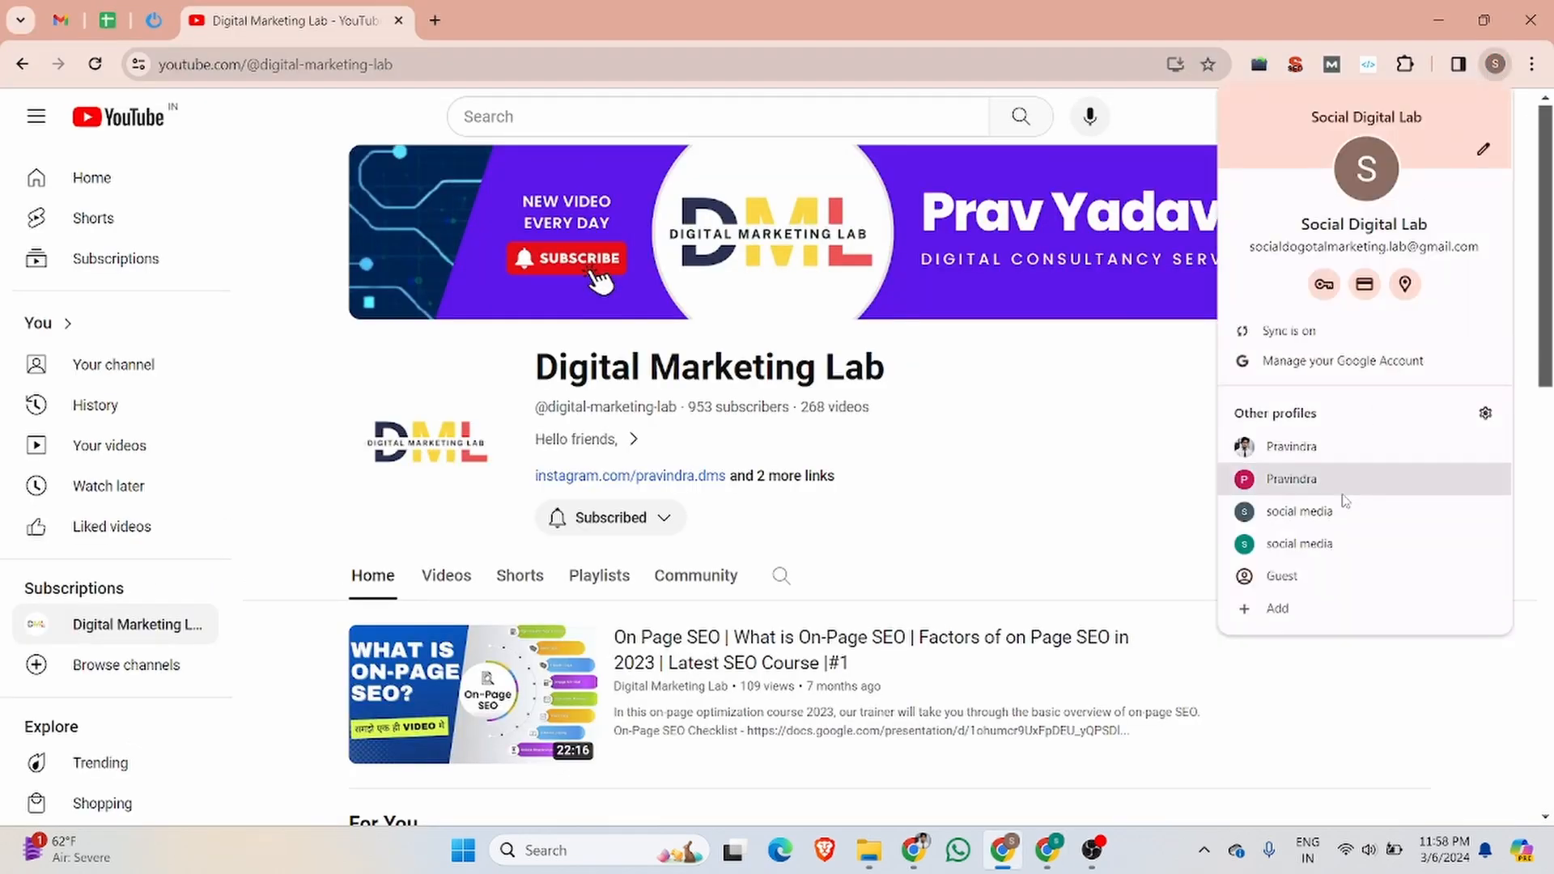
click(1349, 544)
click(1495, 64)
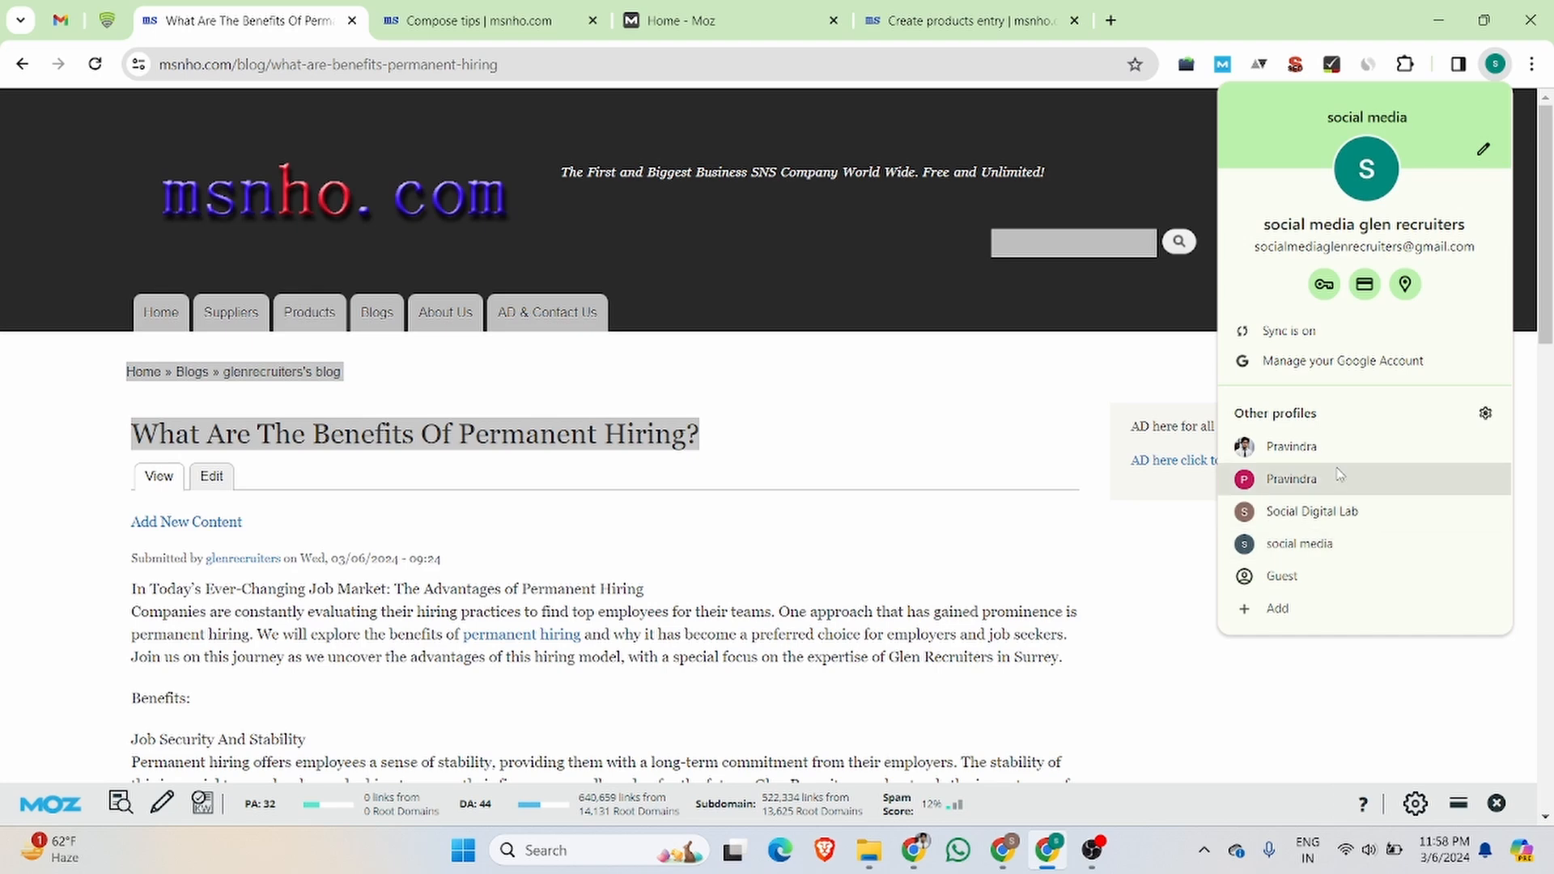
click(1352, 548)
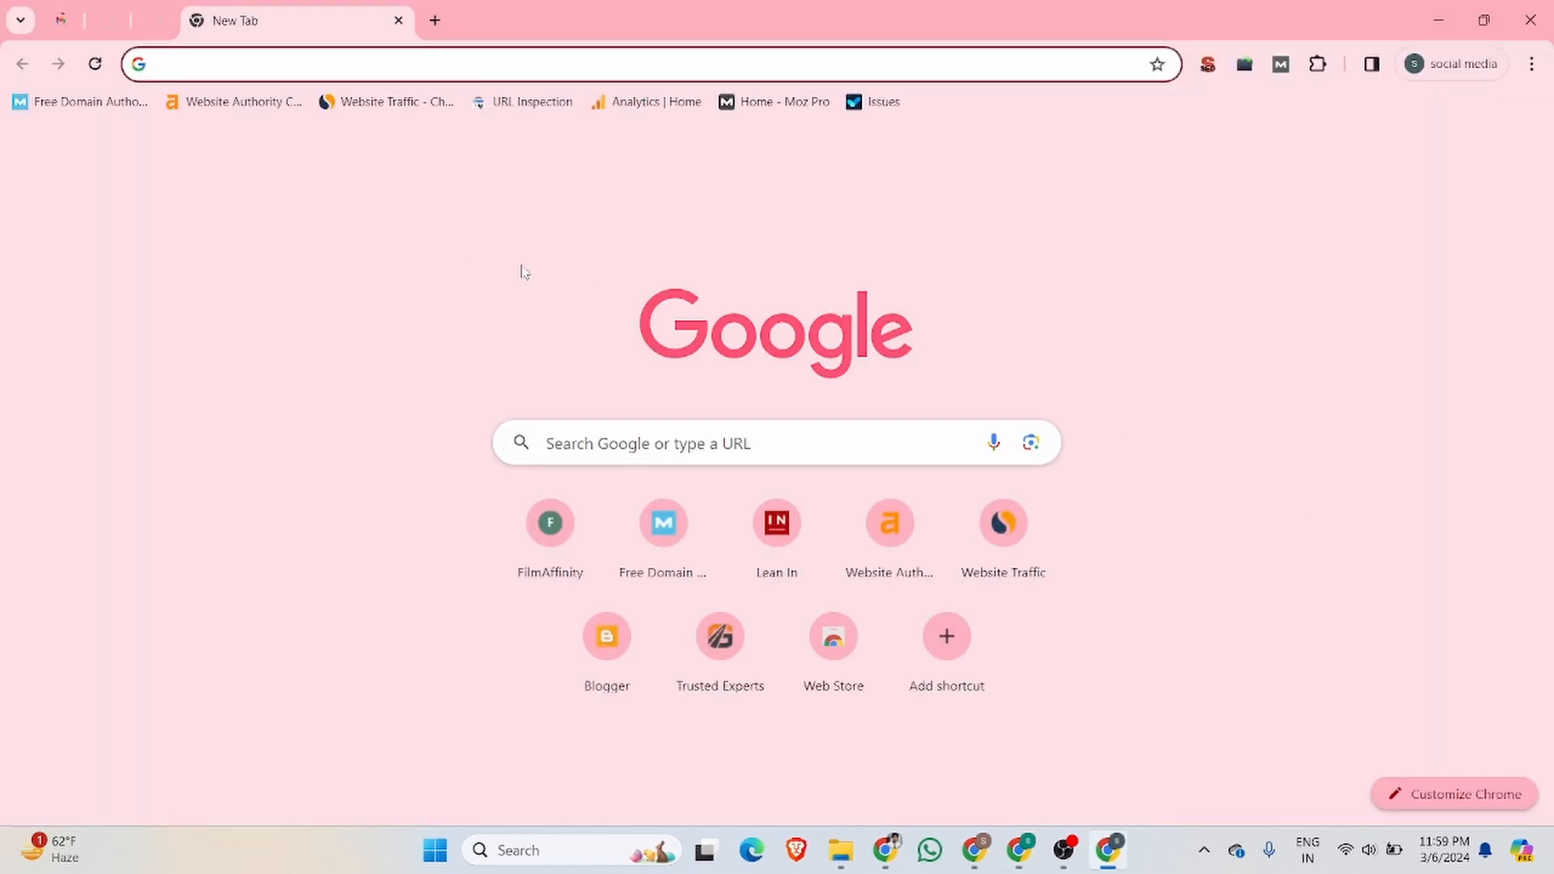
click(1019, 849)
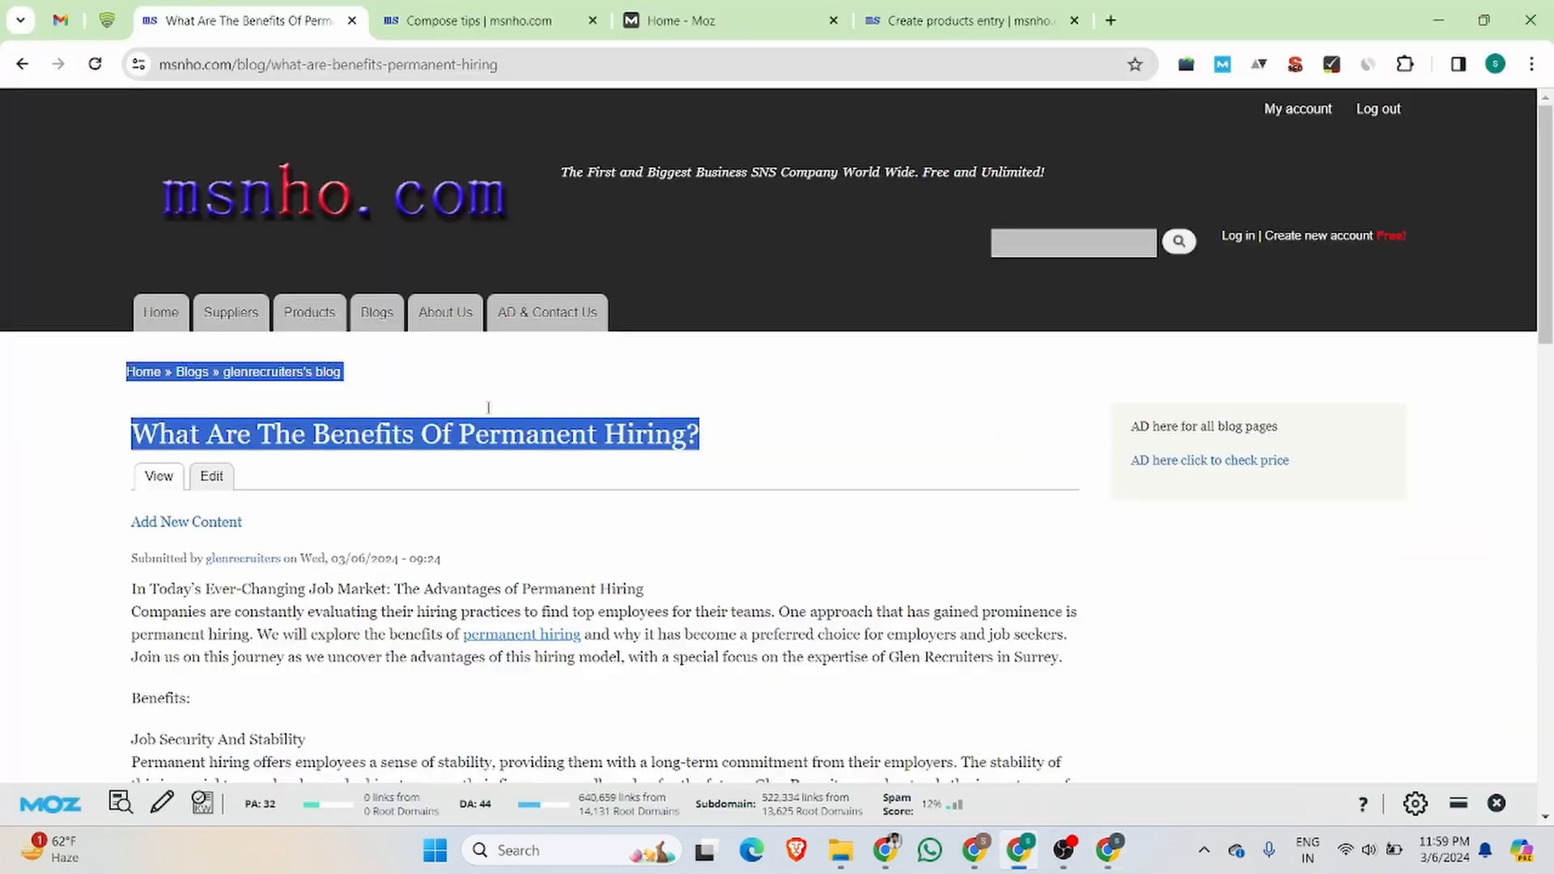
double_click(256, 67)
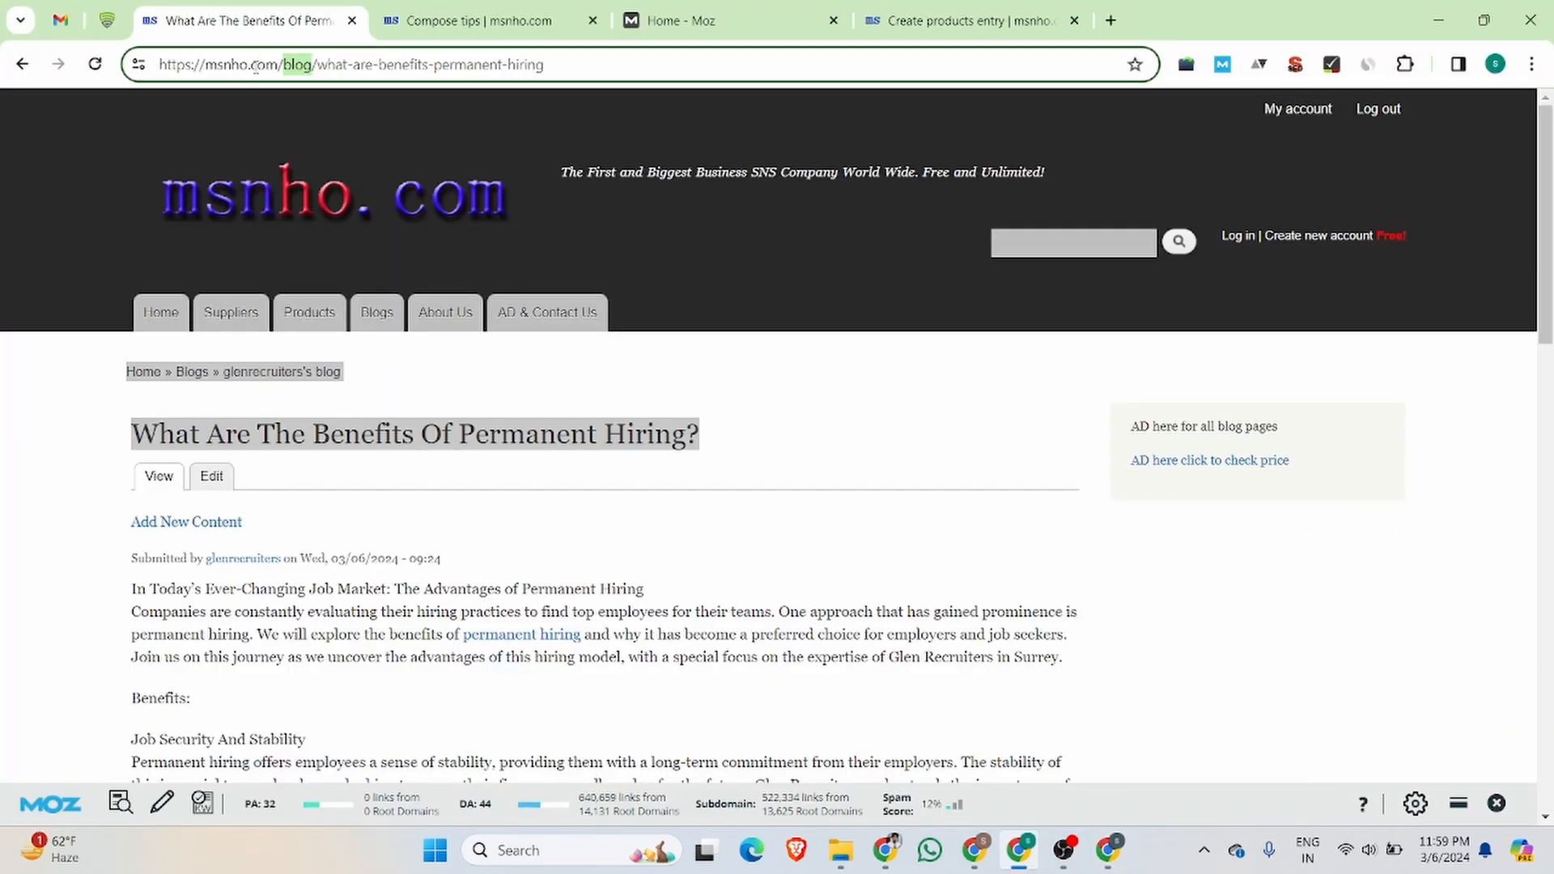
drag(281, 64, 152, 64)
key(ctrl+c)
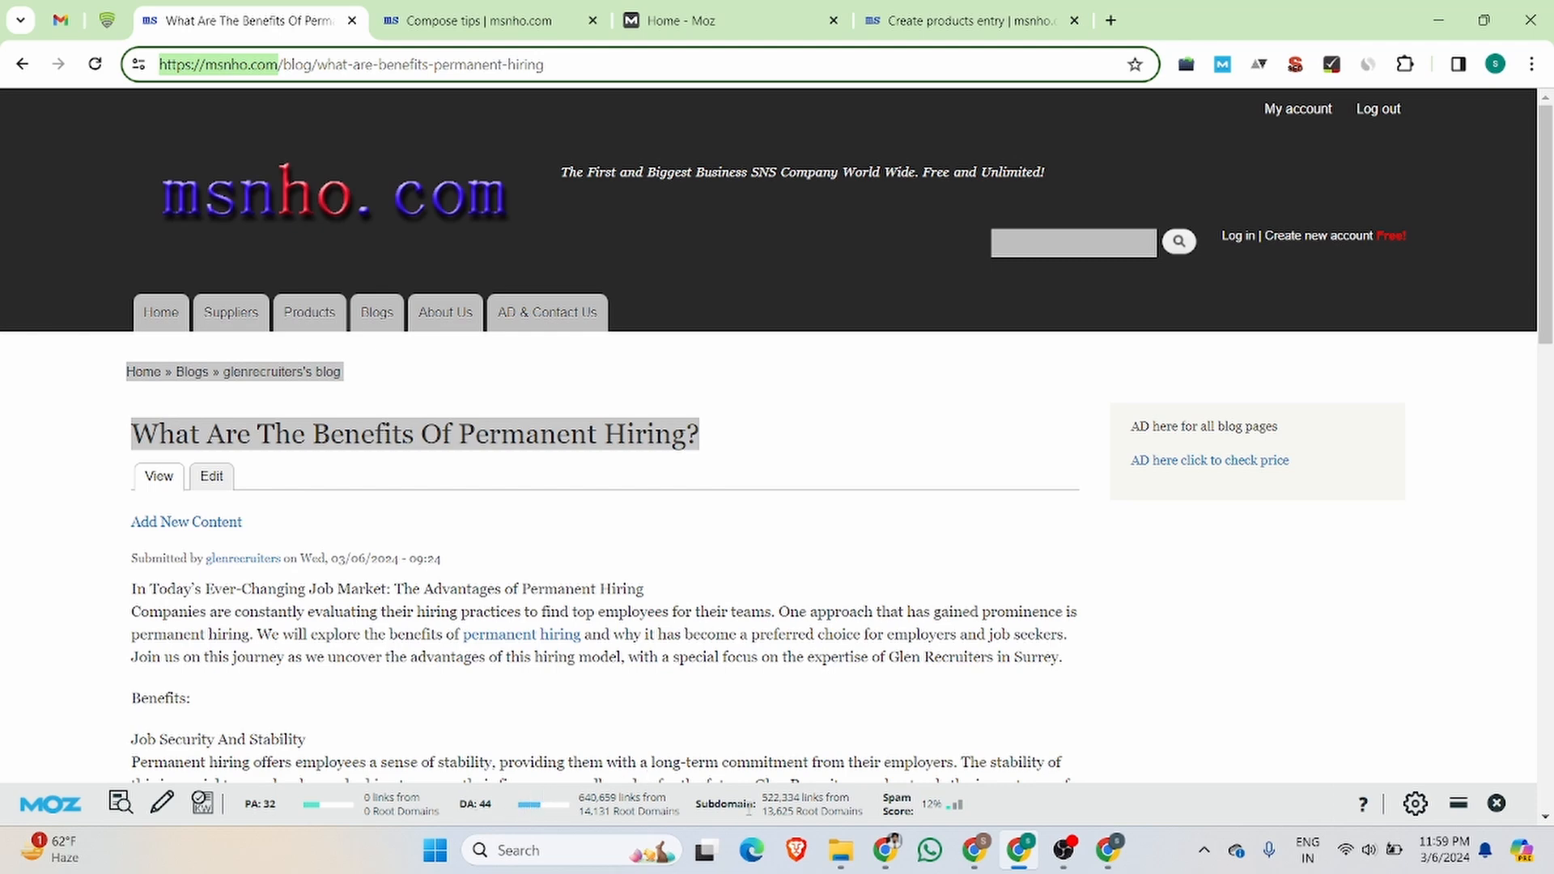
mouse_move(1113, 866)
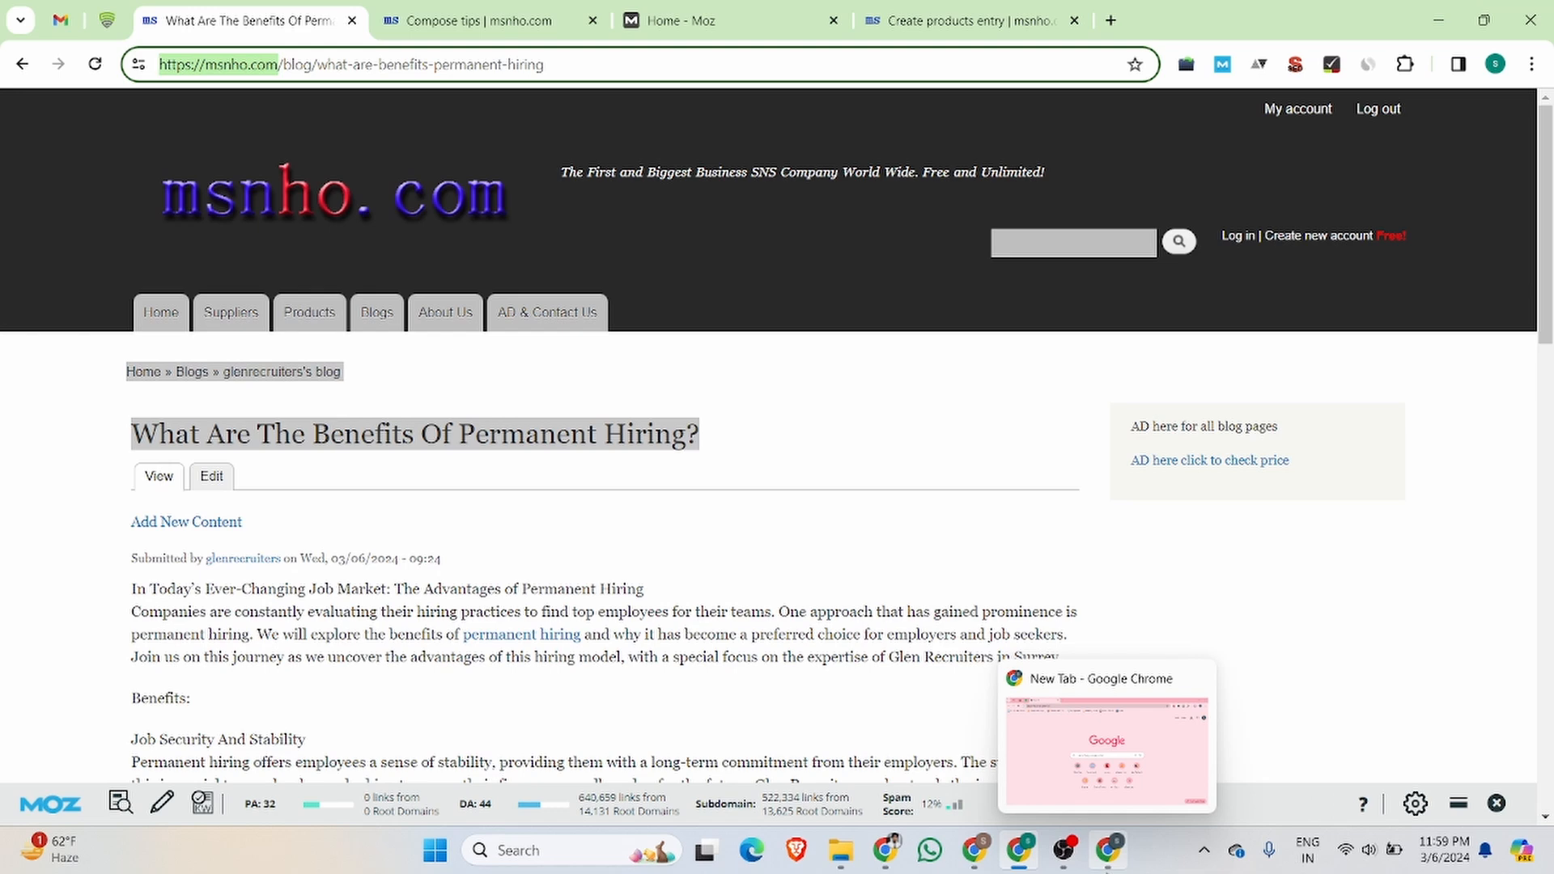
click(1099, 865)
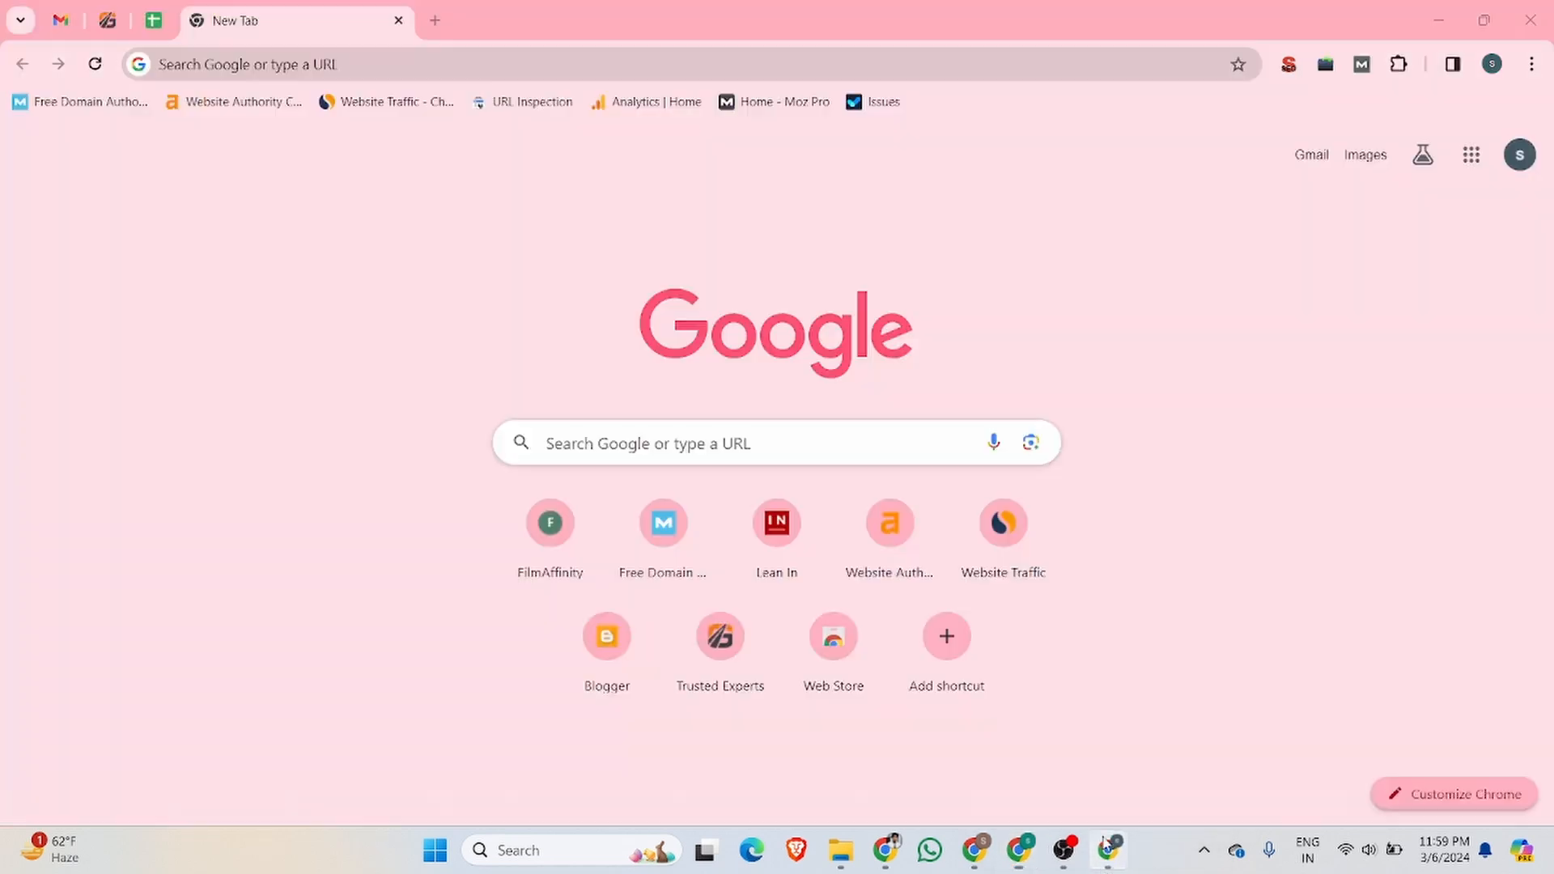
key(ctrl+v)
key(Return)
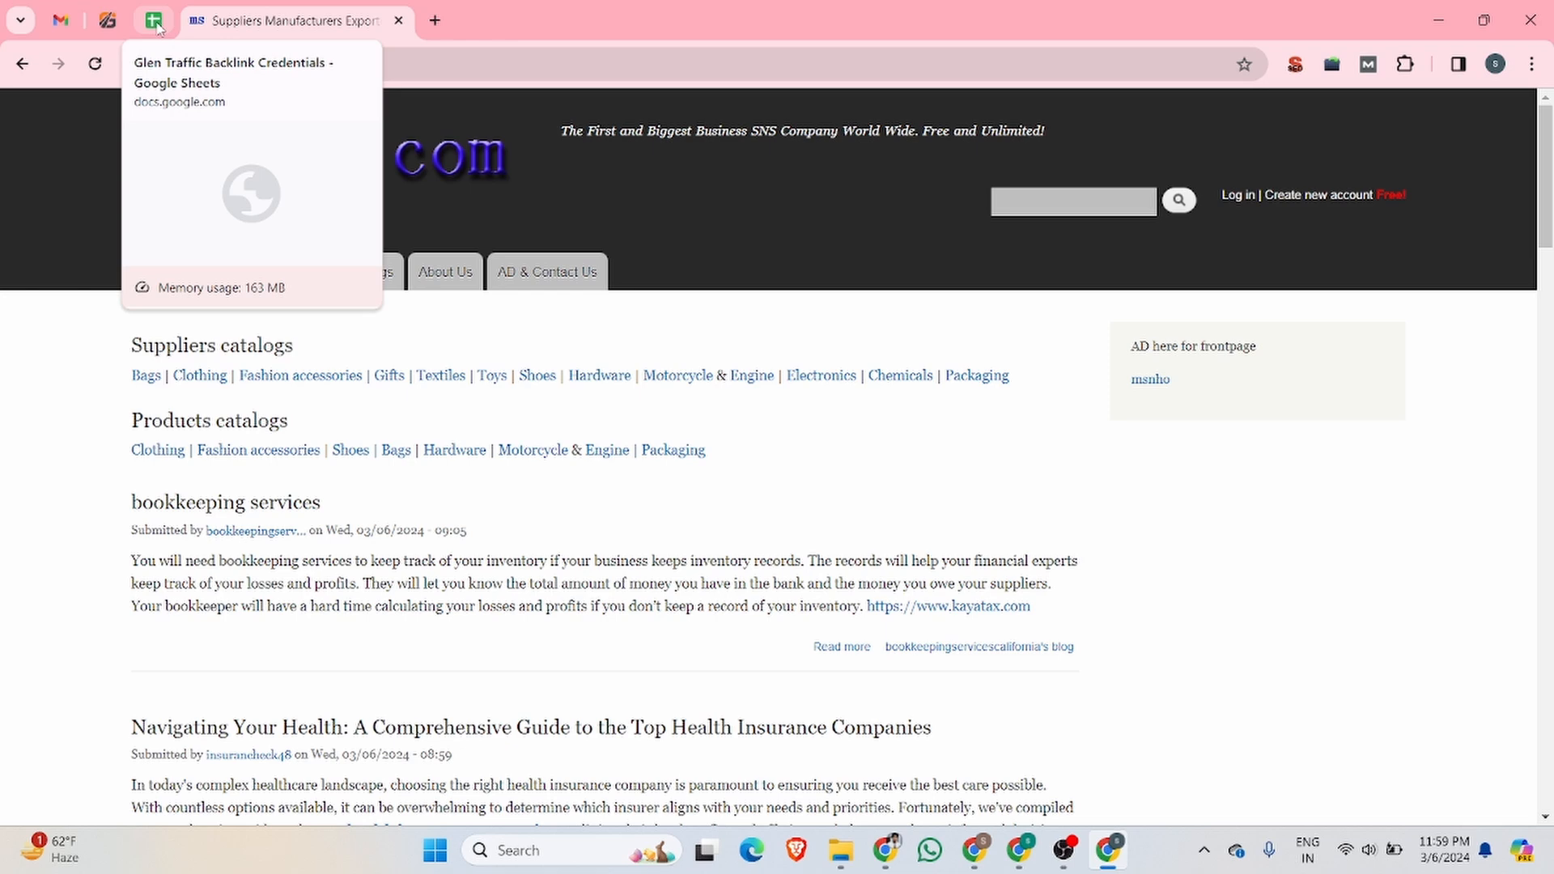
Step: Open the Glen Traffic website's blog page and look through its posts
click(108, 20)
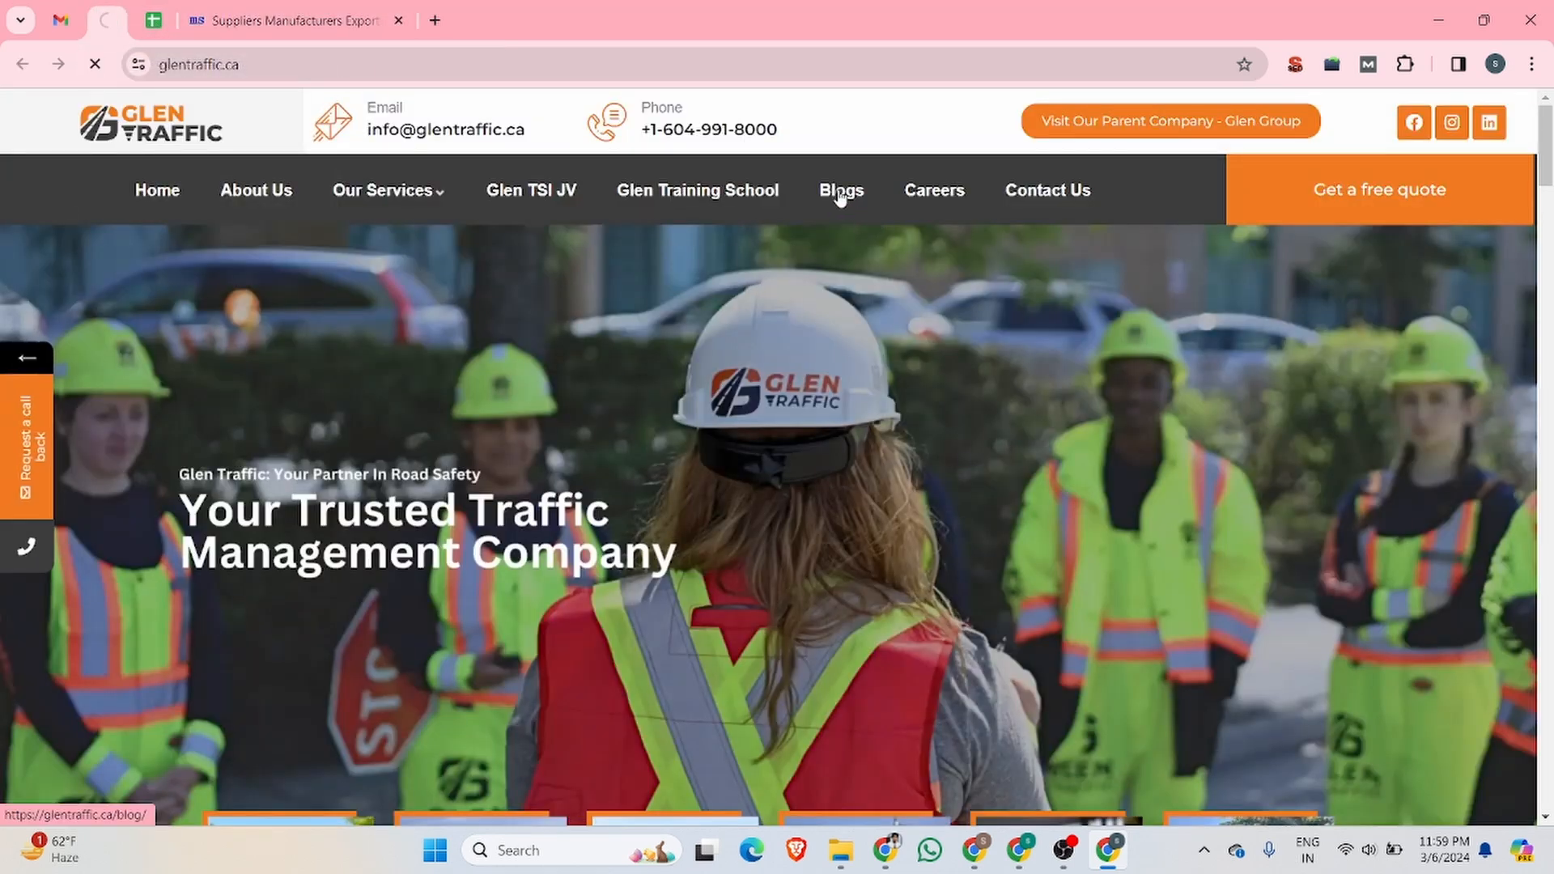
click(842, 199)
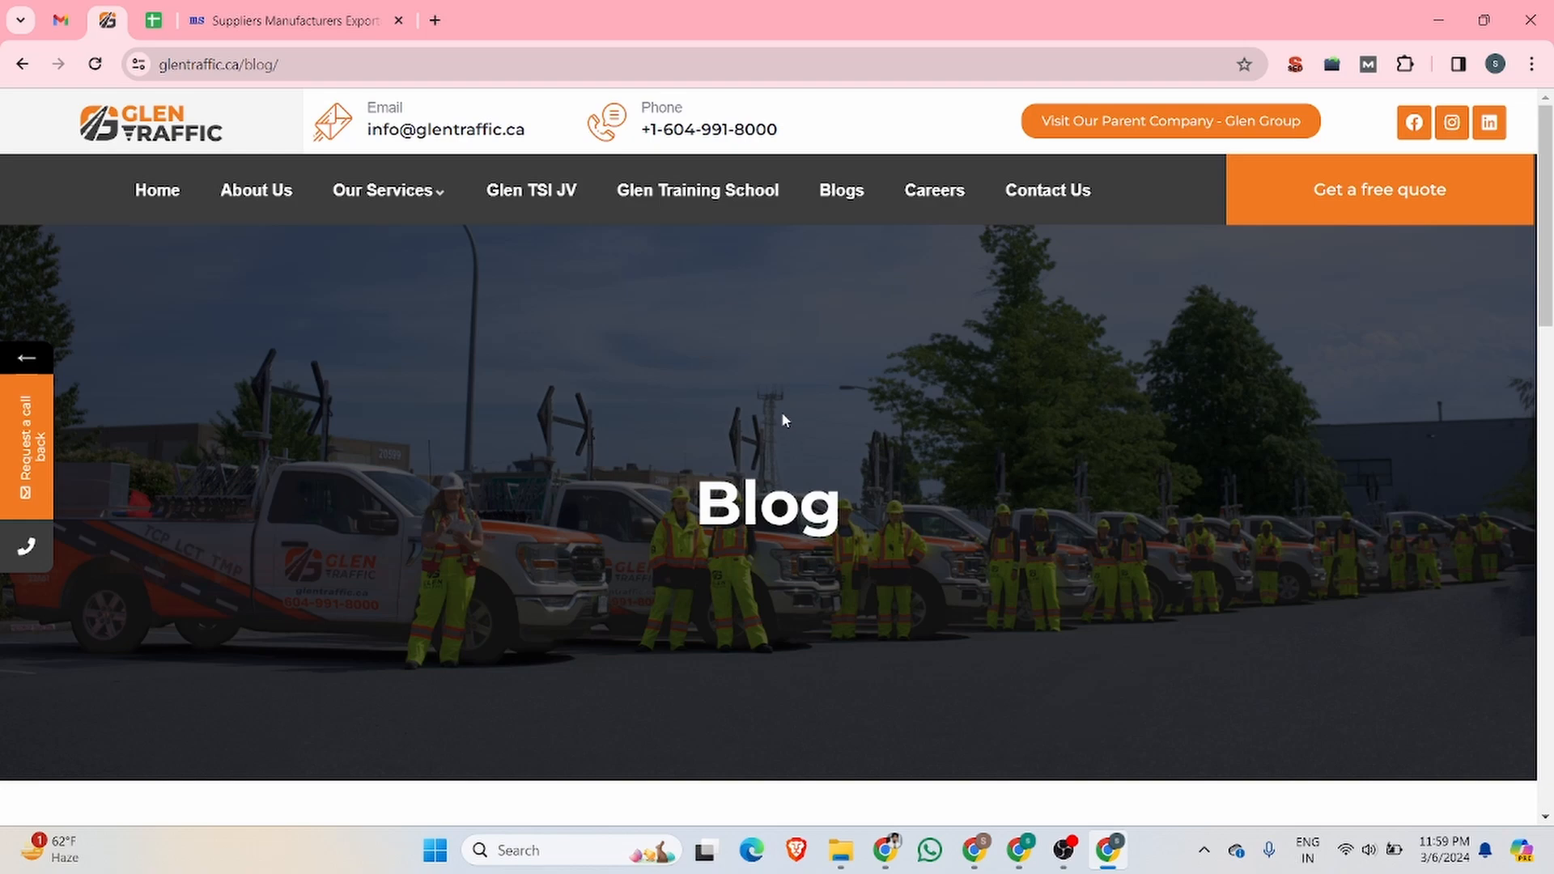
scroll(756, 385, down, 7)
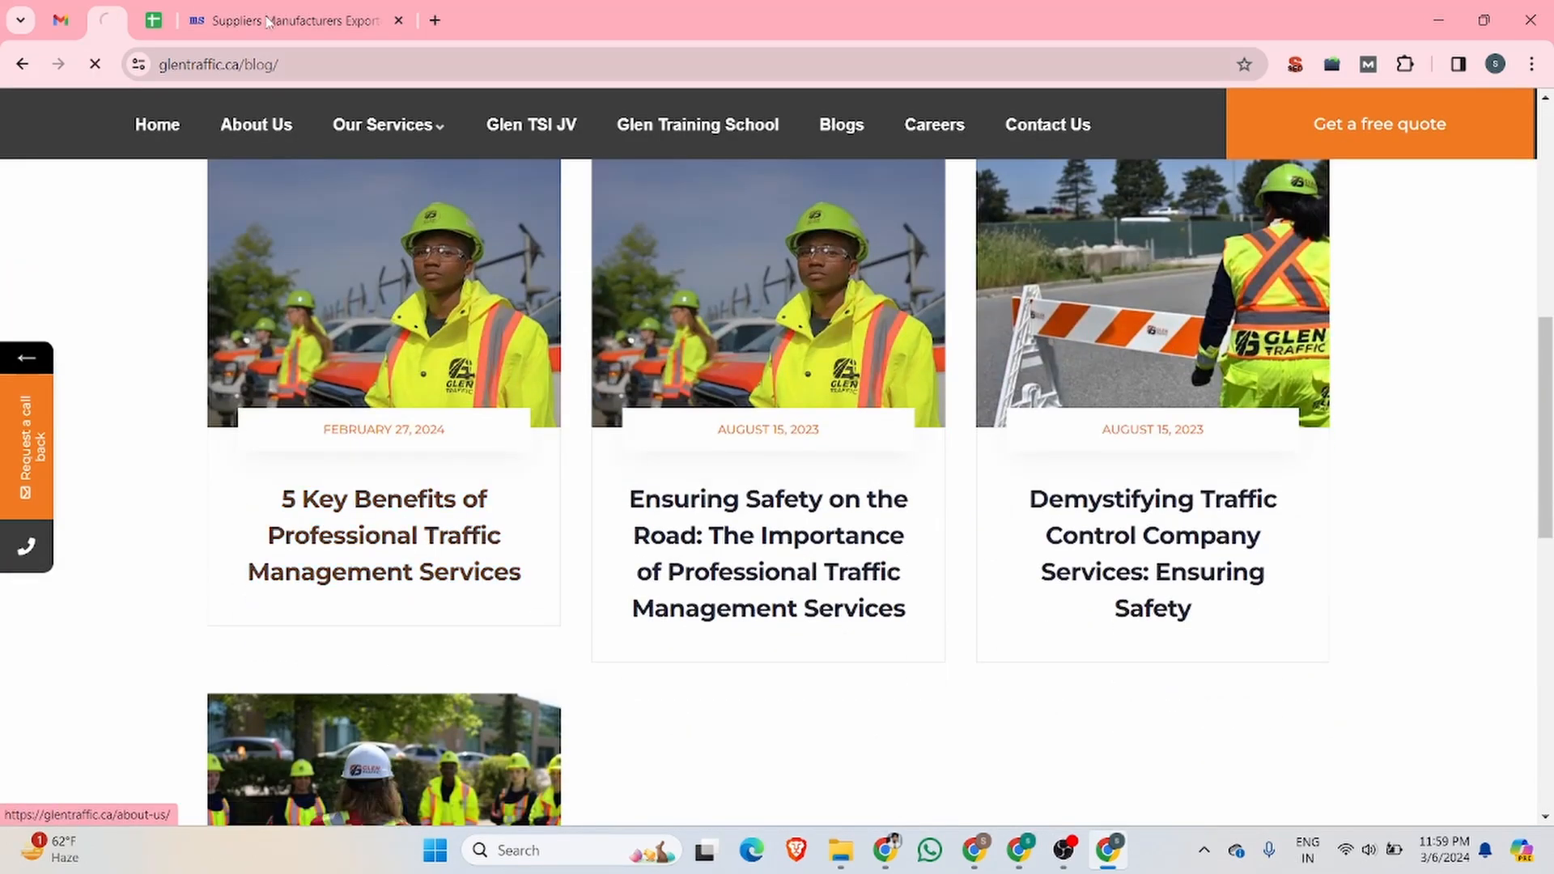
Step: Open the new account form on msnho.com and fill in the username glentraffic and the account's e-mail address
click(284, 22)
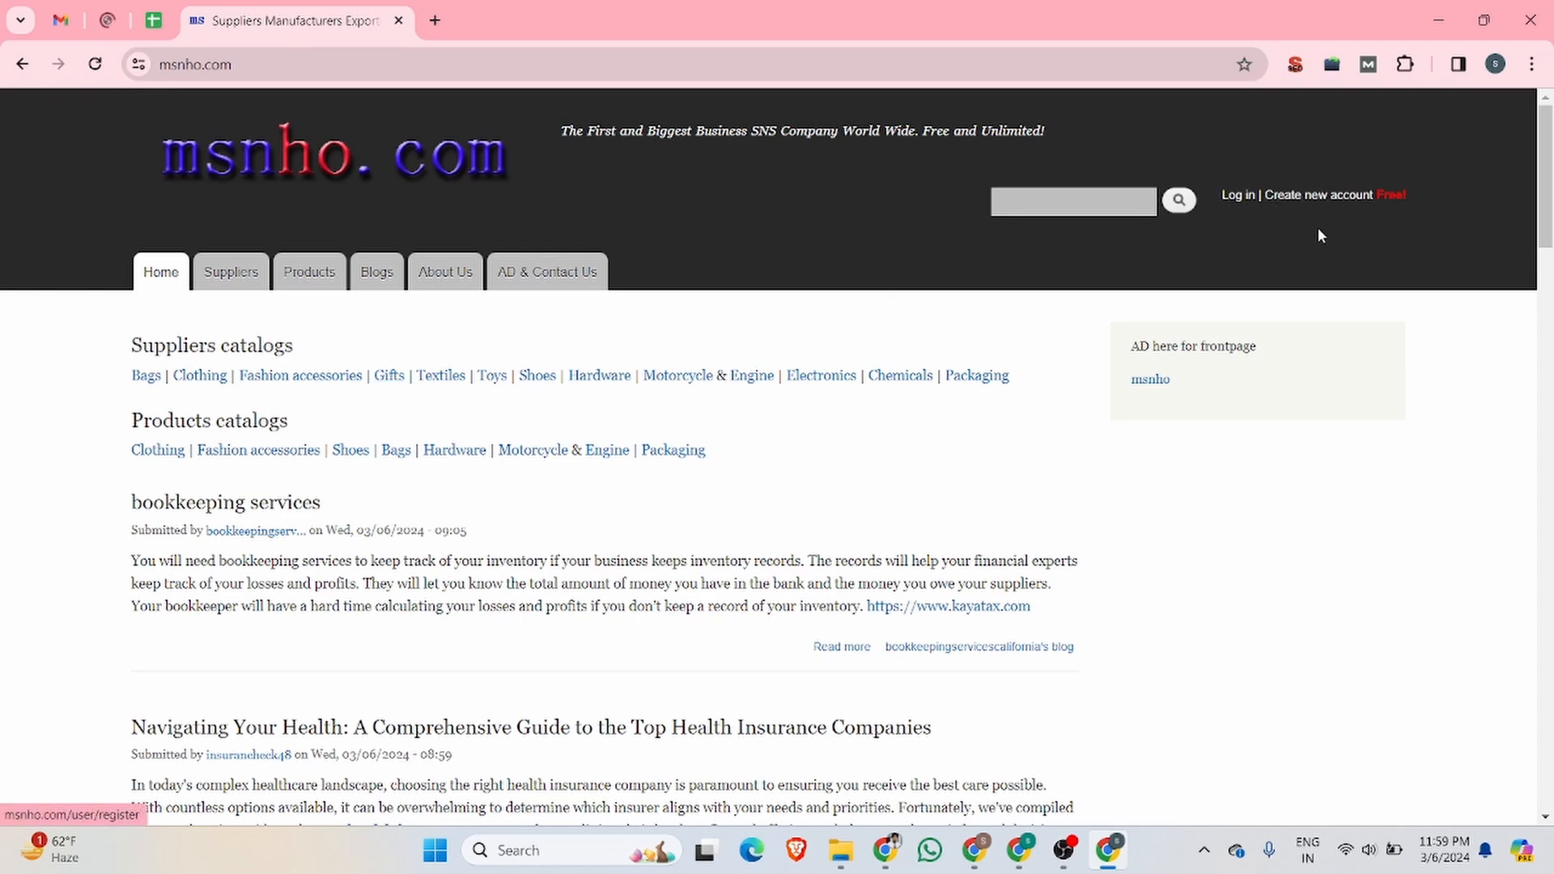
click(1325, 198)
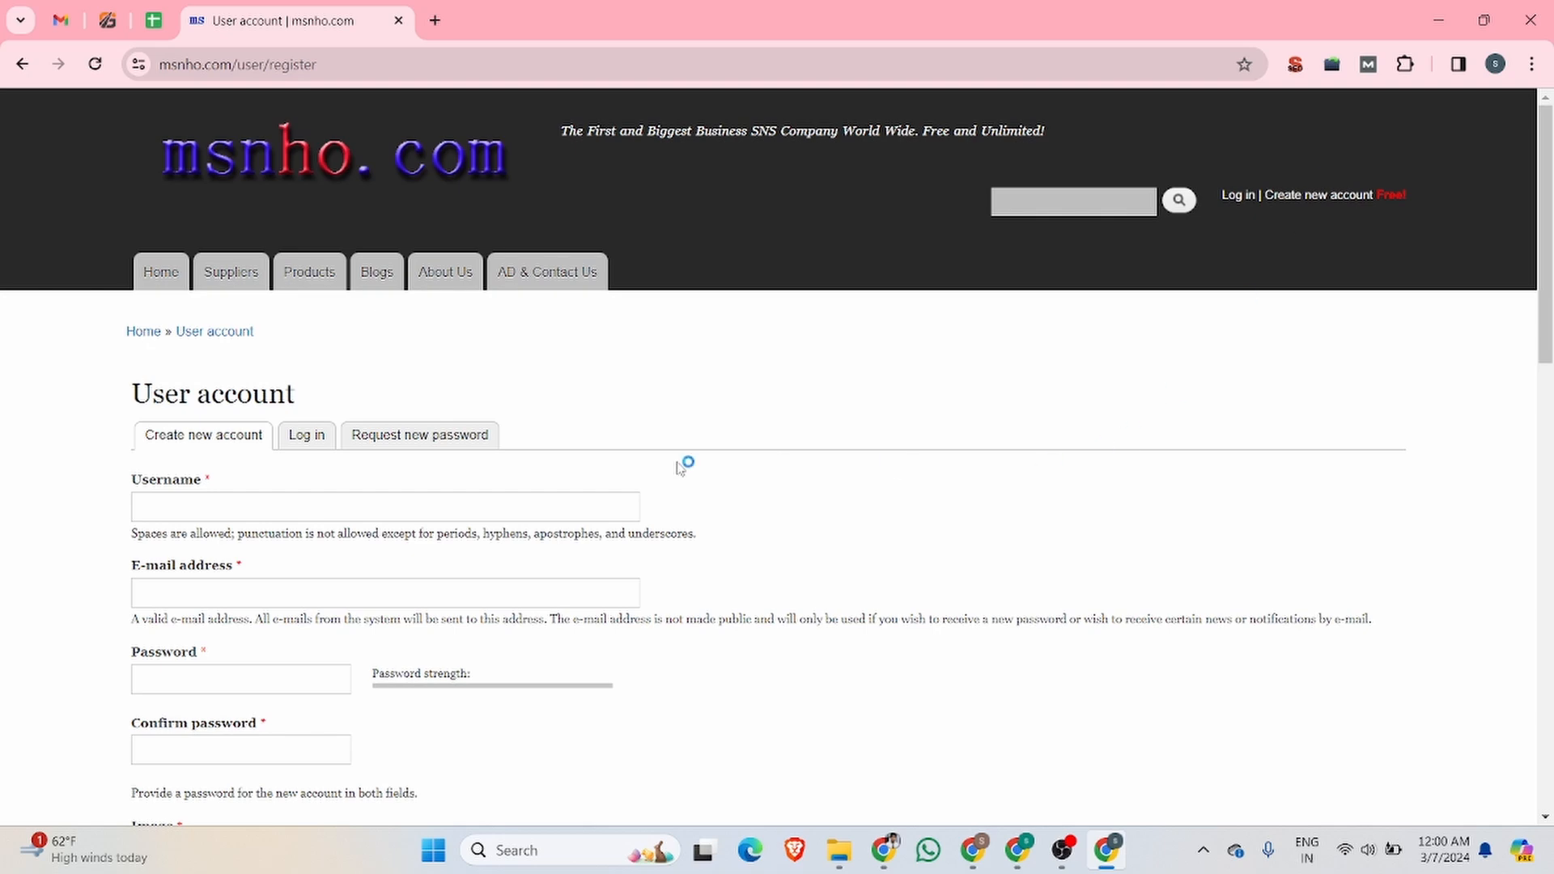
click(263, 507)
key(Down)
key(Down)
key(Down)
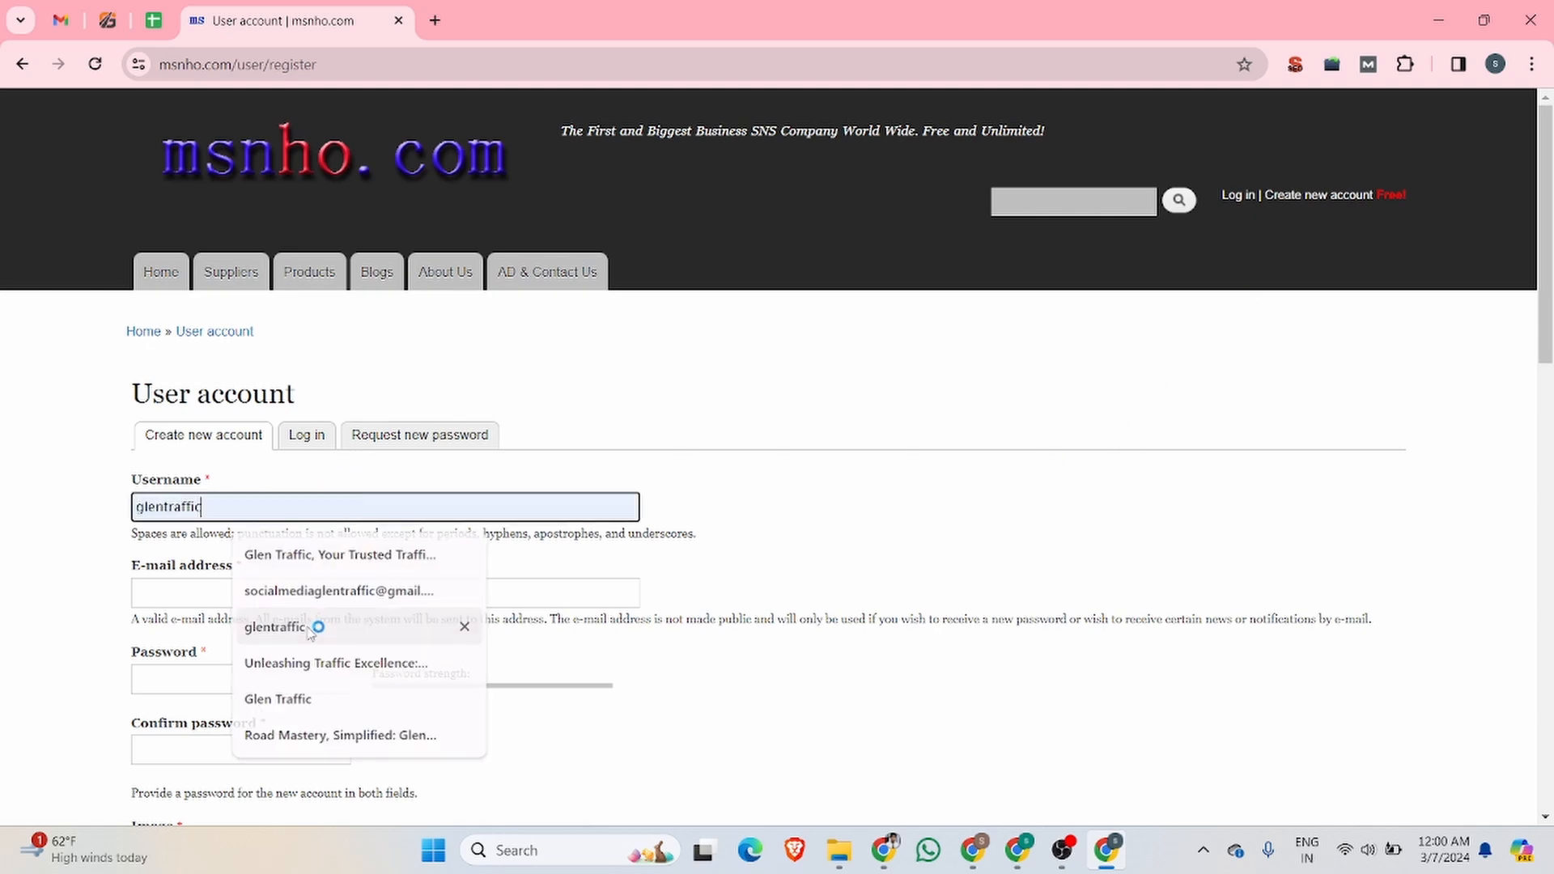
key(Return)
click(208, 584)
click(403, 639)
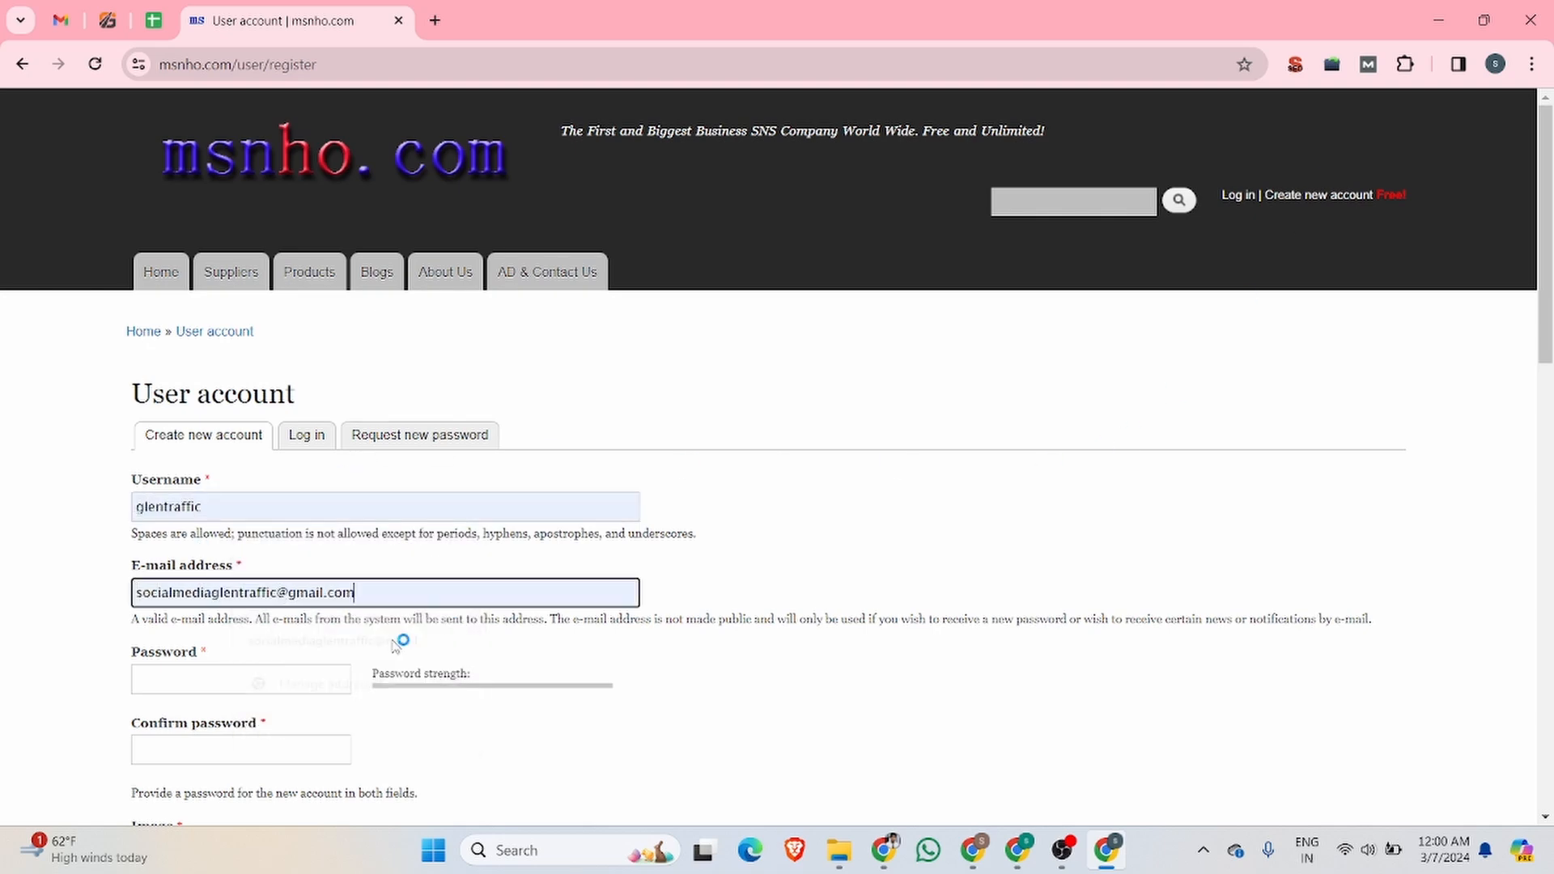
Step: Fill in the password and its confirmation with the browser's suggested strong password
scroll(454, 402, down, 6)
click(202, 172)
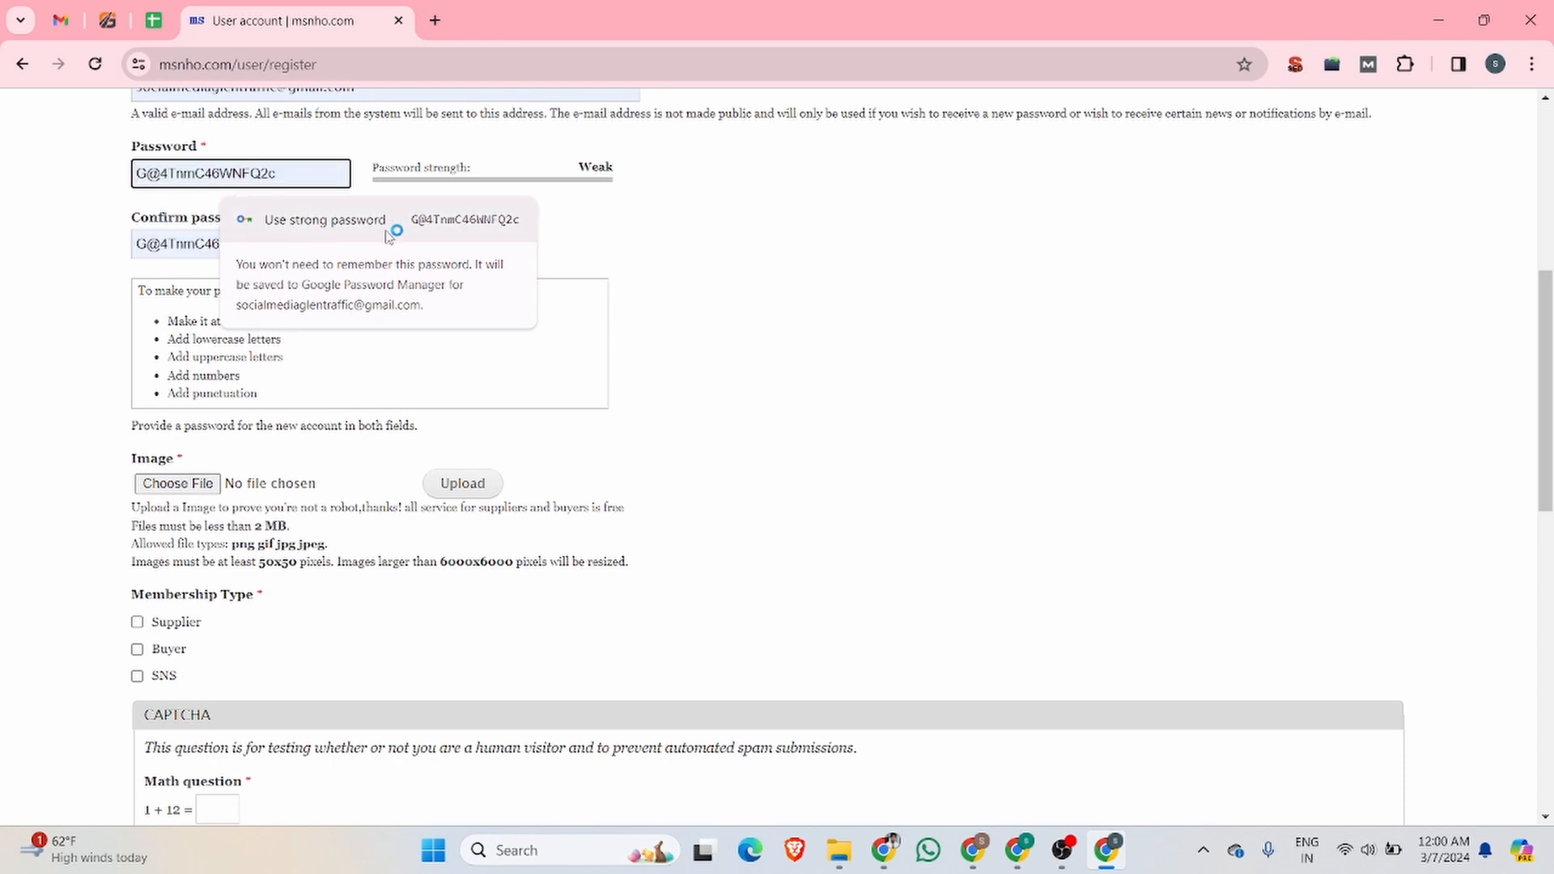
click(340, 219)
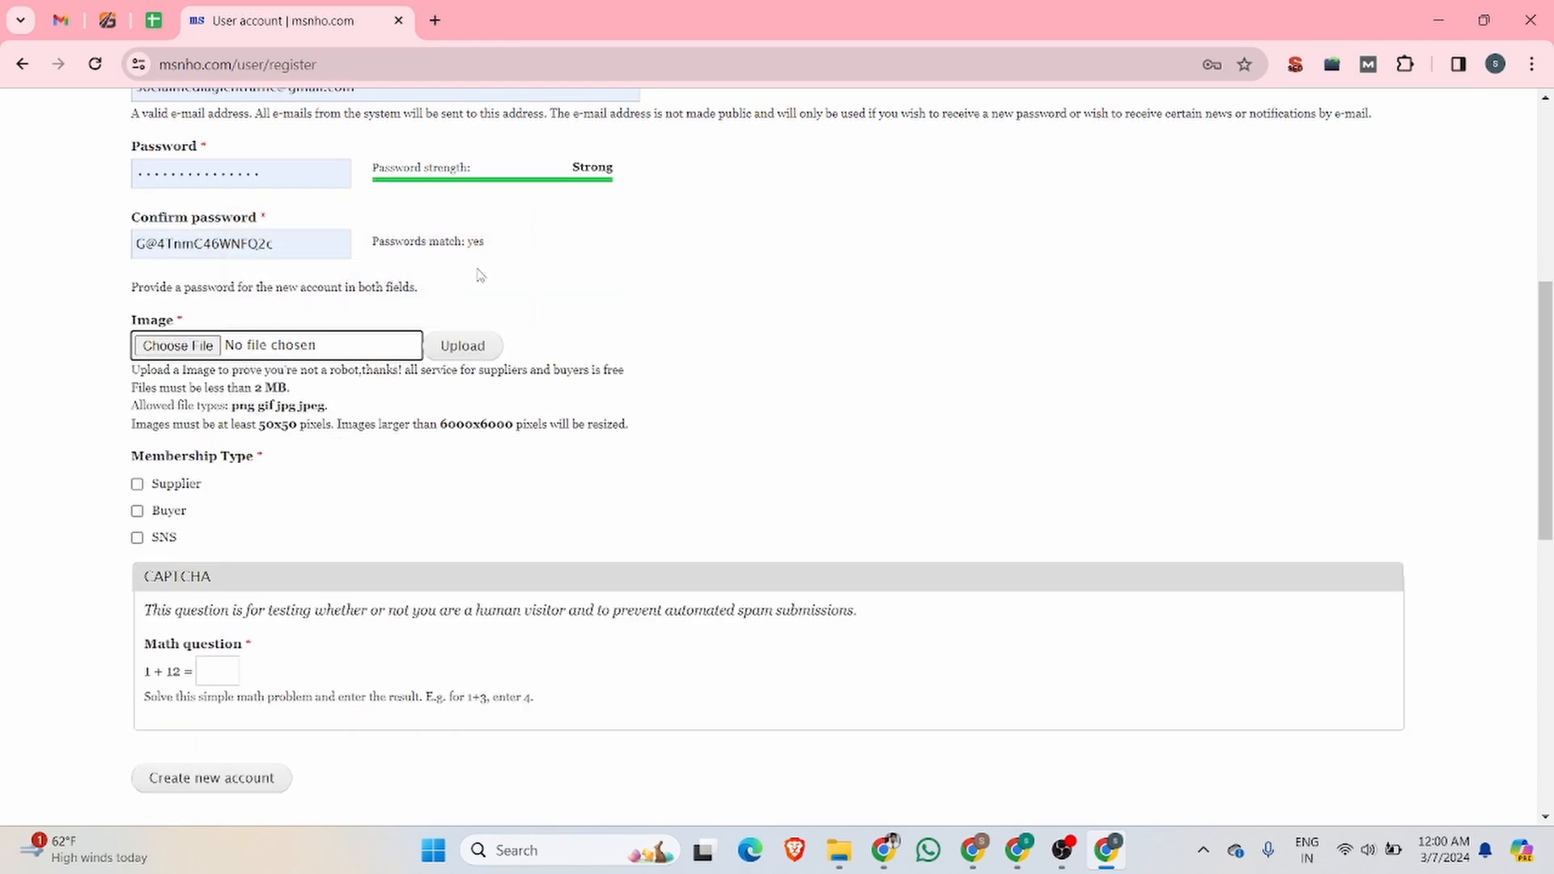
Step: Attach the "confident-young-woman-presenting-side-isolated" PNG from Downloads as the account's image
click(181, 351)
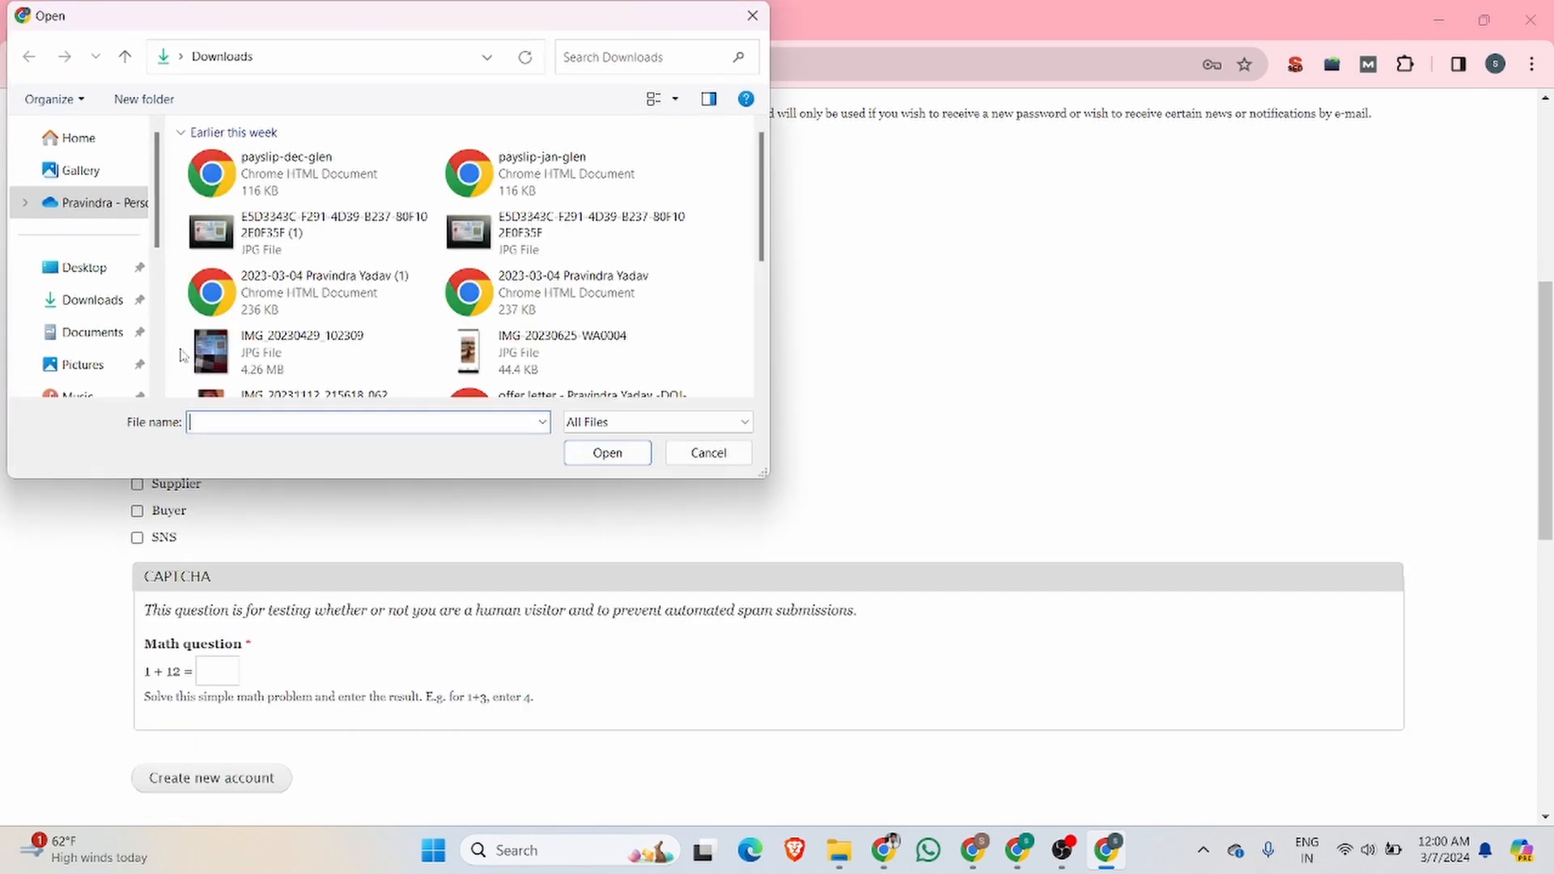
scroll(290, 275, down, 3)
click(313, 284)
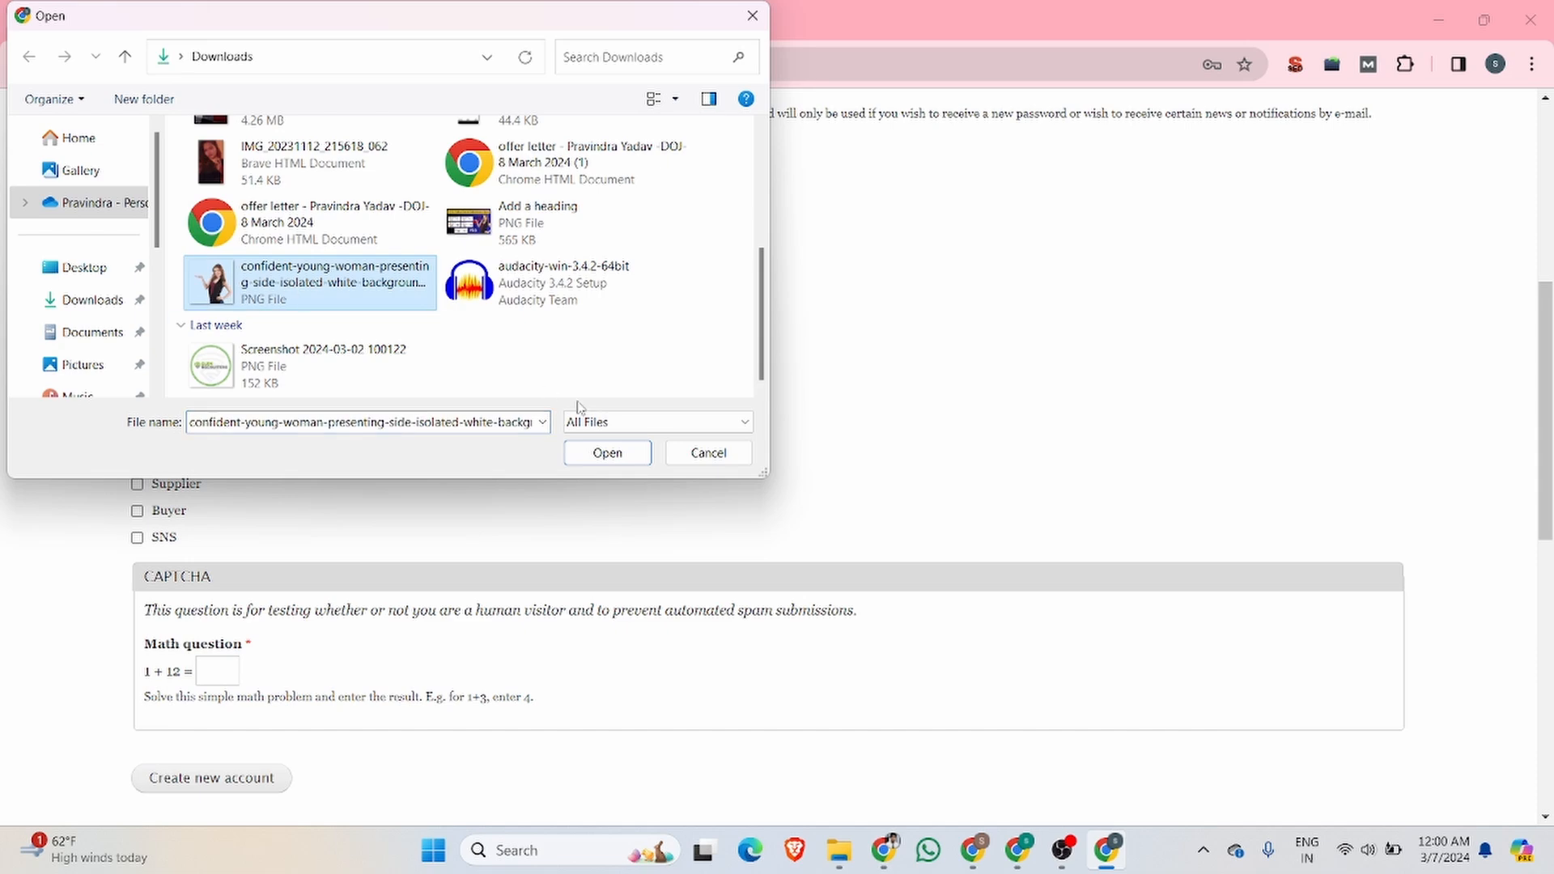
click(593, 455)
scroll(244, 403, up, 5)
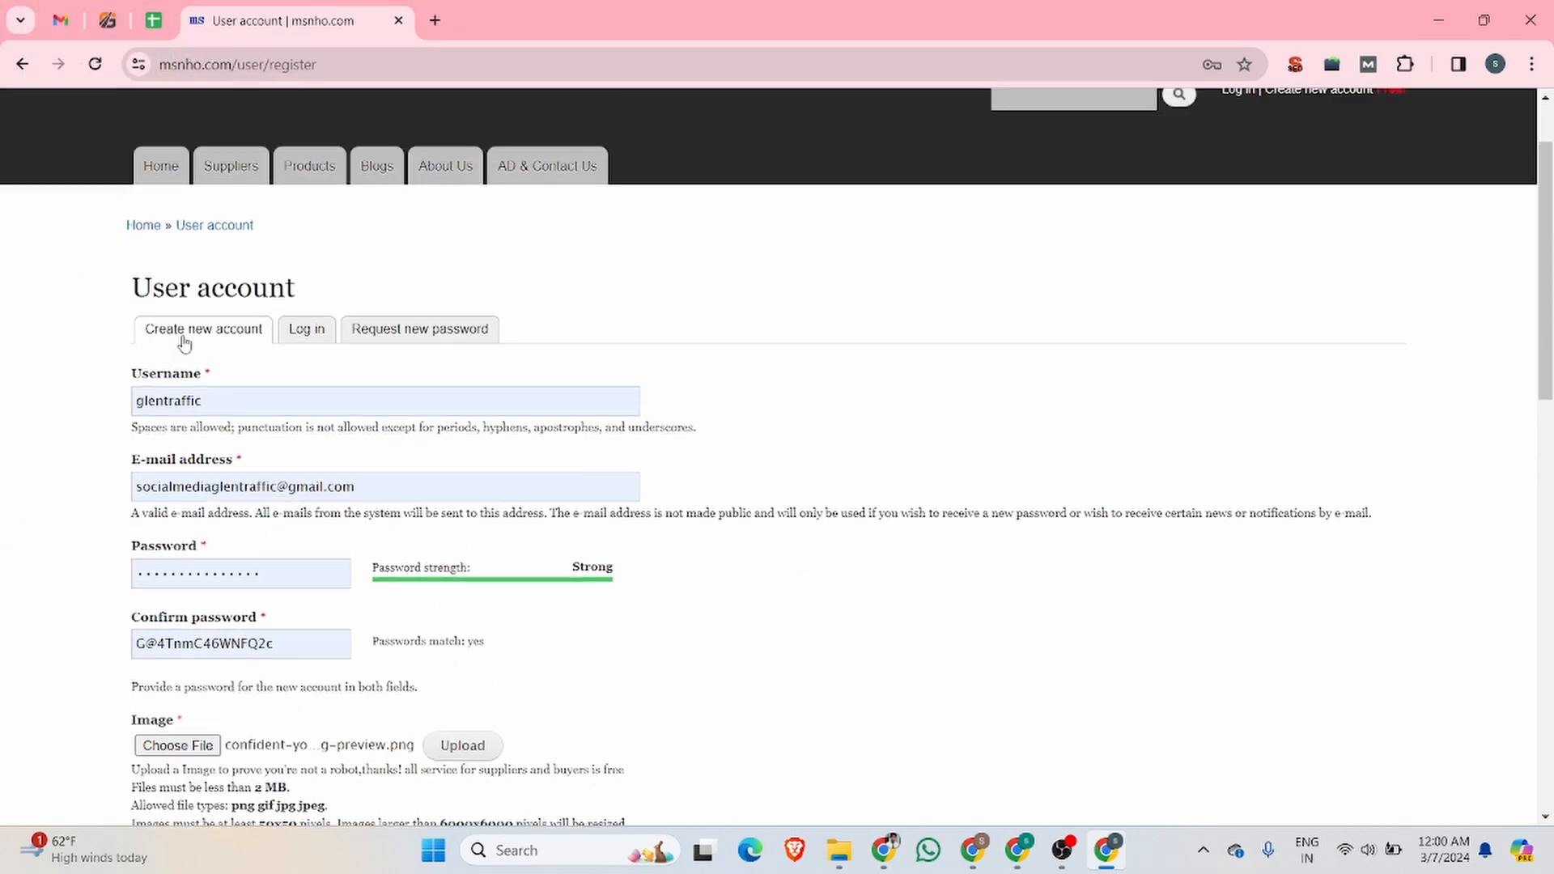
drag(239, 410, 105, 416)
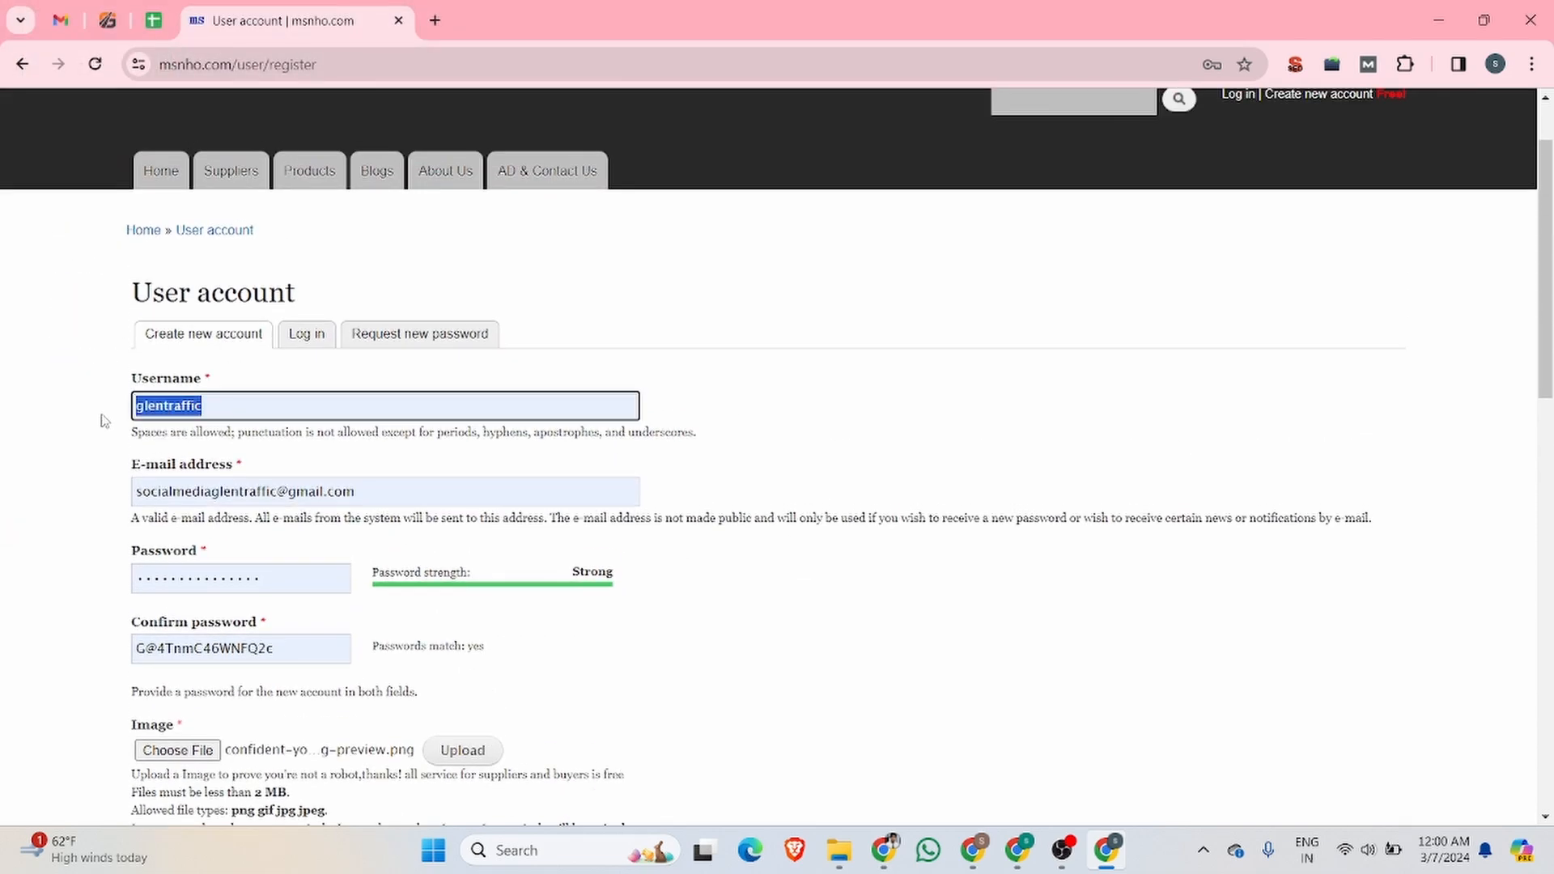
scroll(251, 520, down, 4)
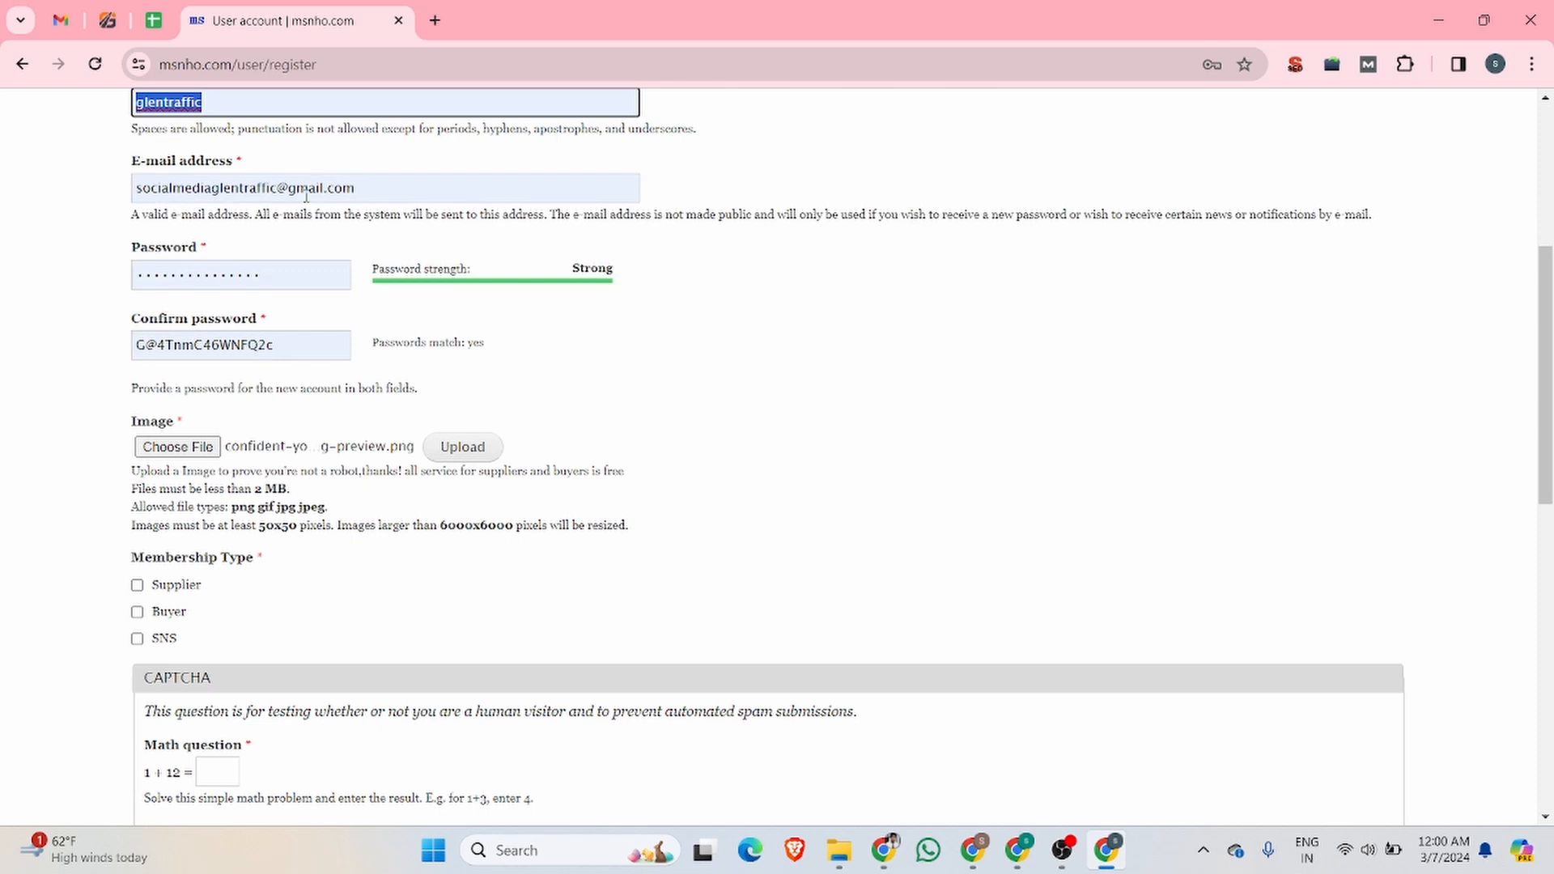
scroll(323, 243, up, 1)
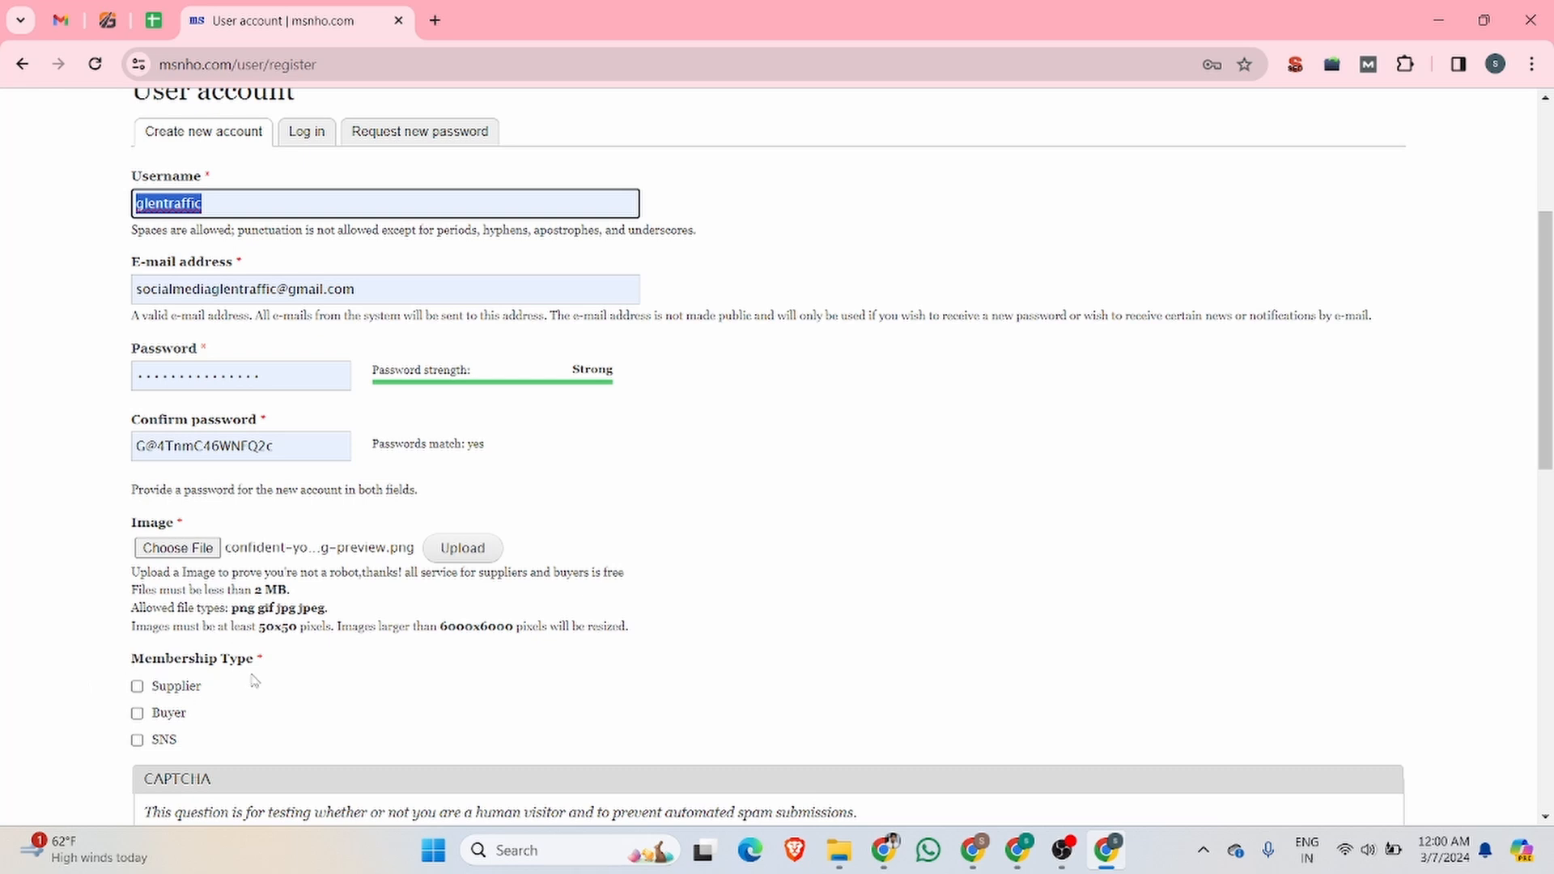
Step: Choose the Supplier membership type, answer the math CAPTCHA with 13, and create the new account
click(137, 686)
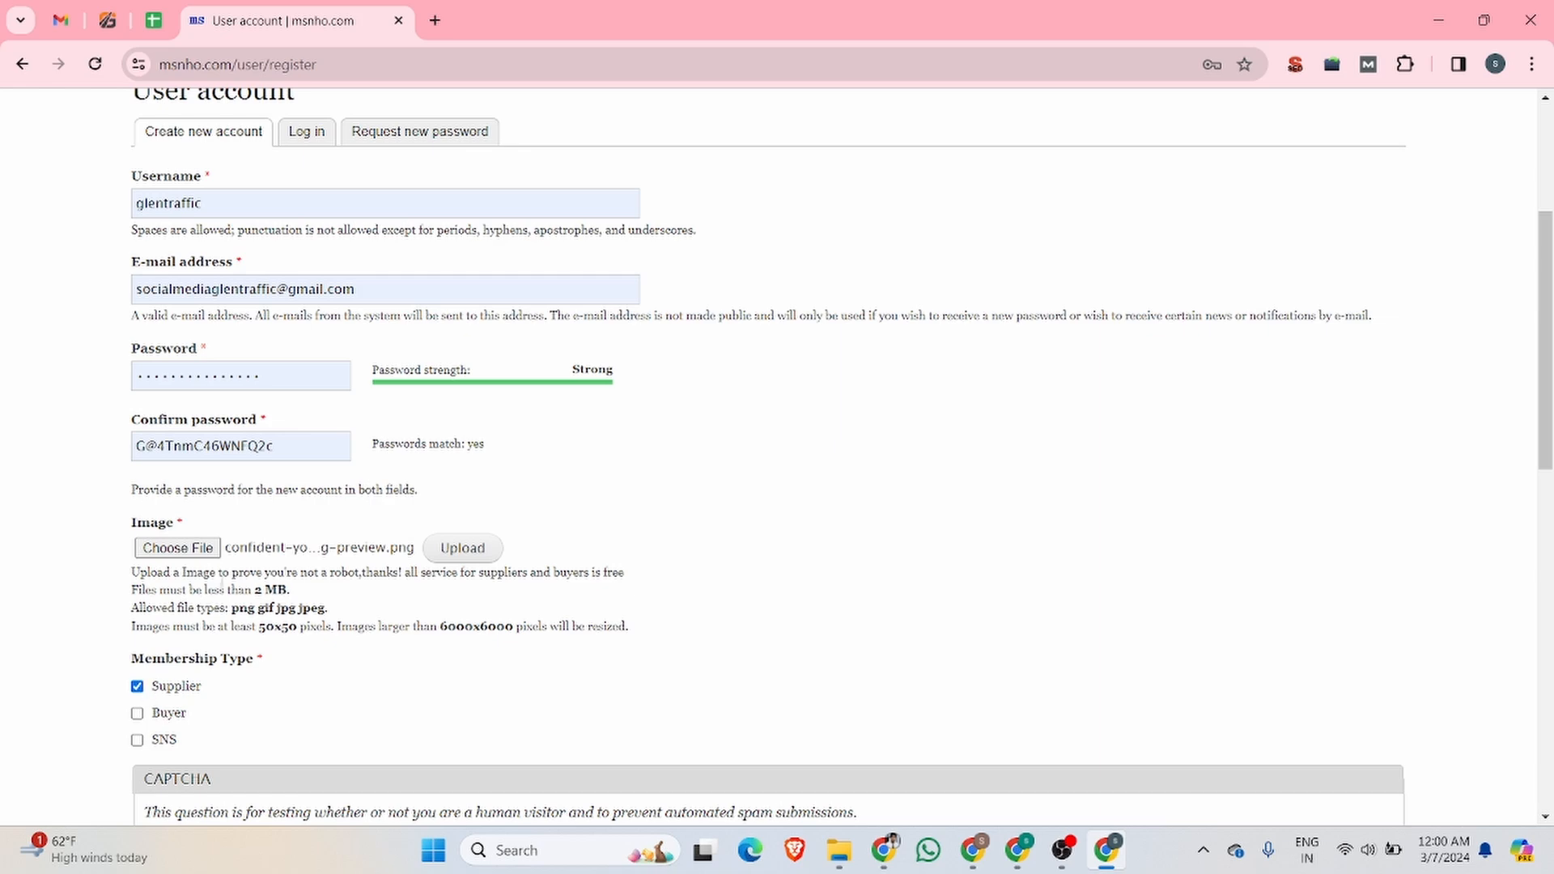
scroll(219, 576, down, 4)
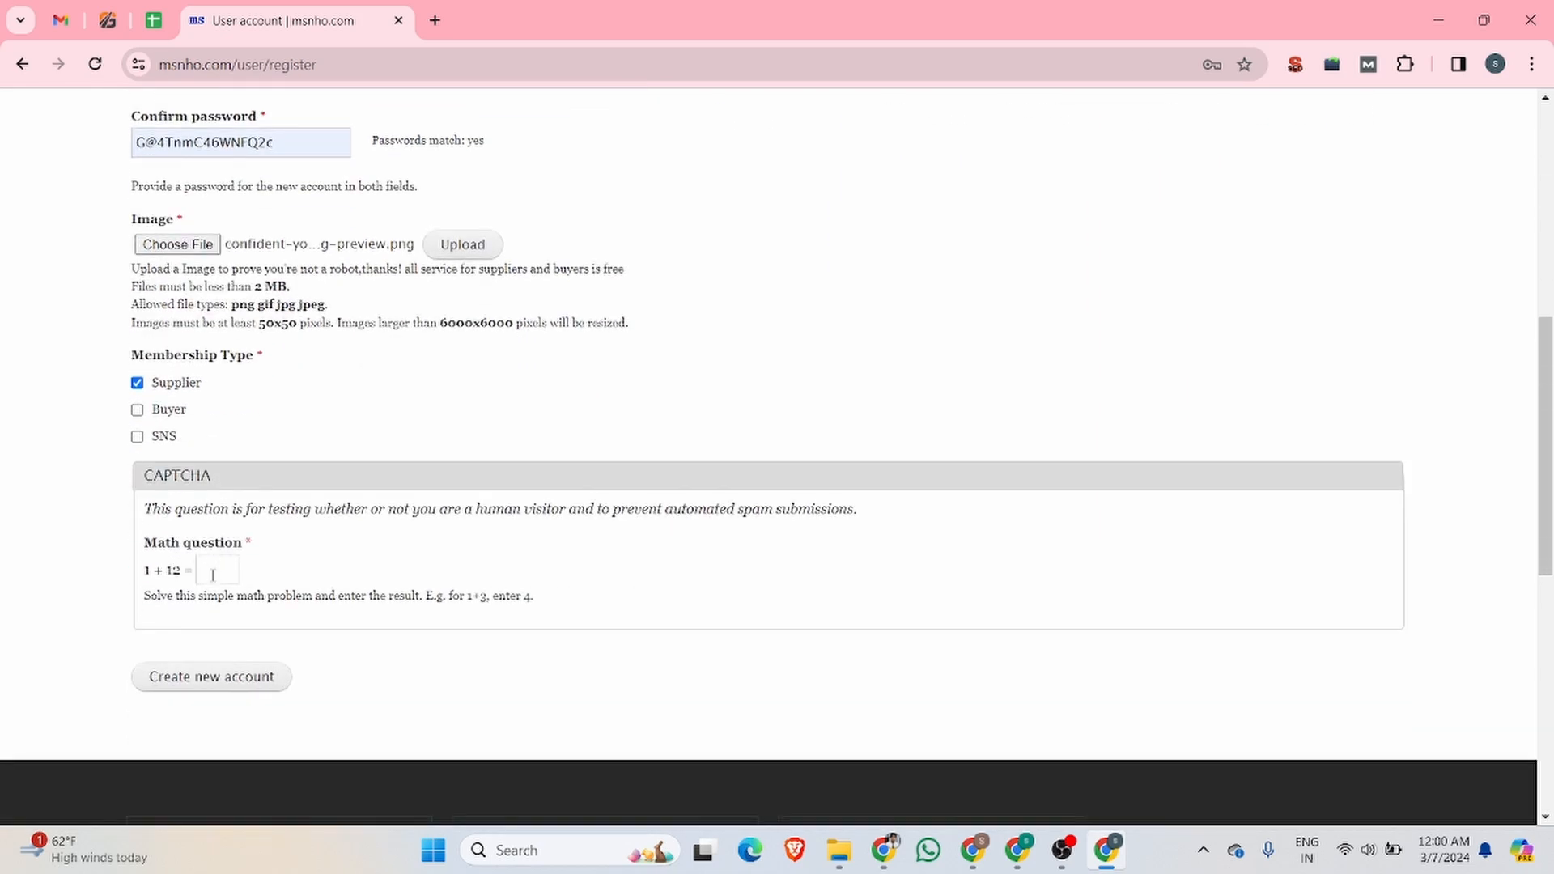
click(218, 574)
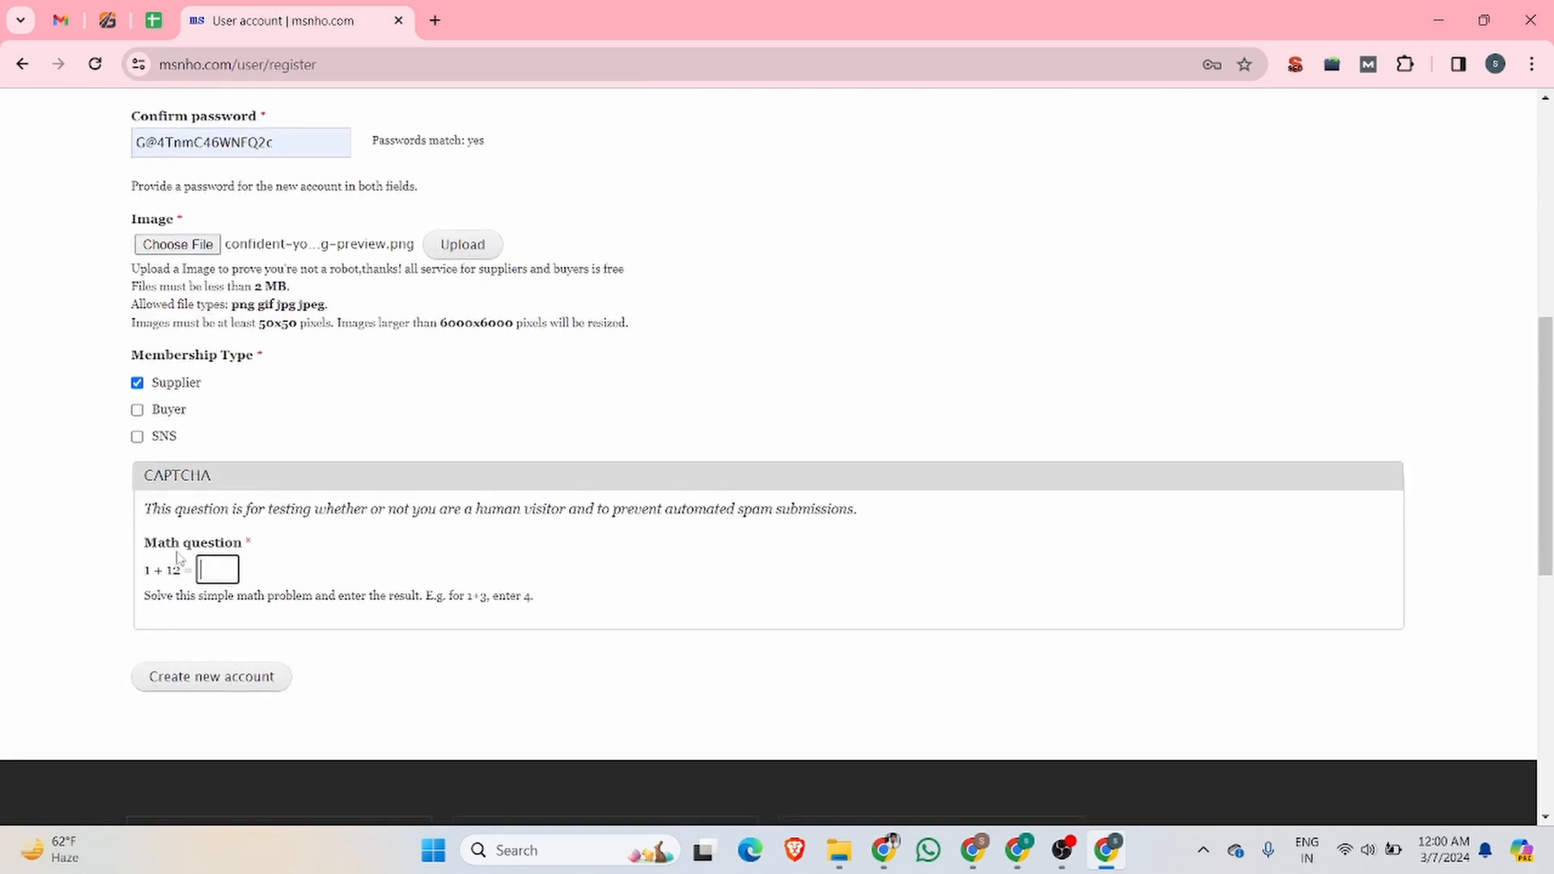
text(13)
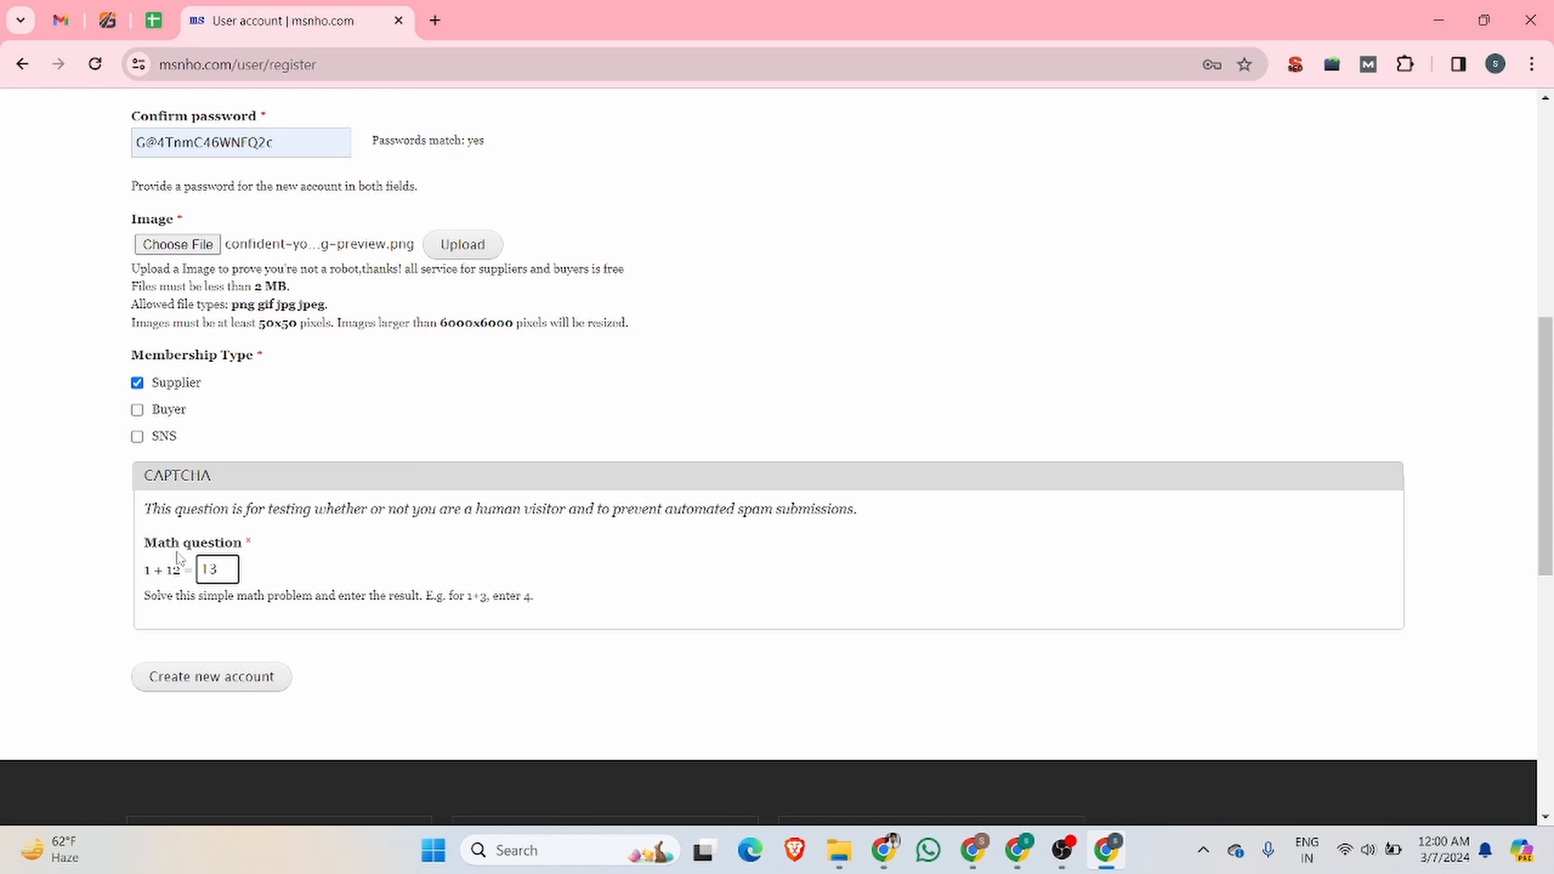
click(229, 685)
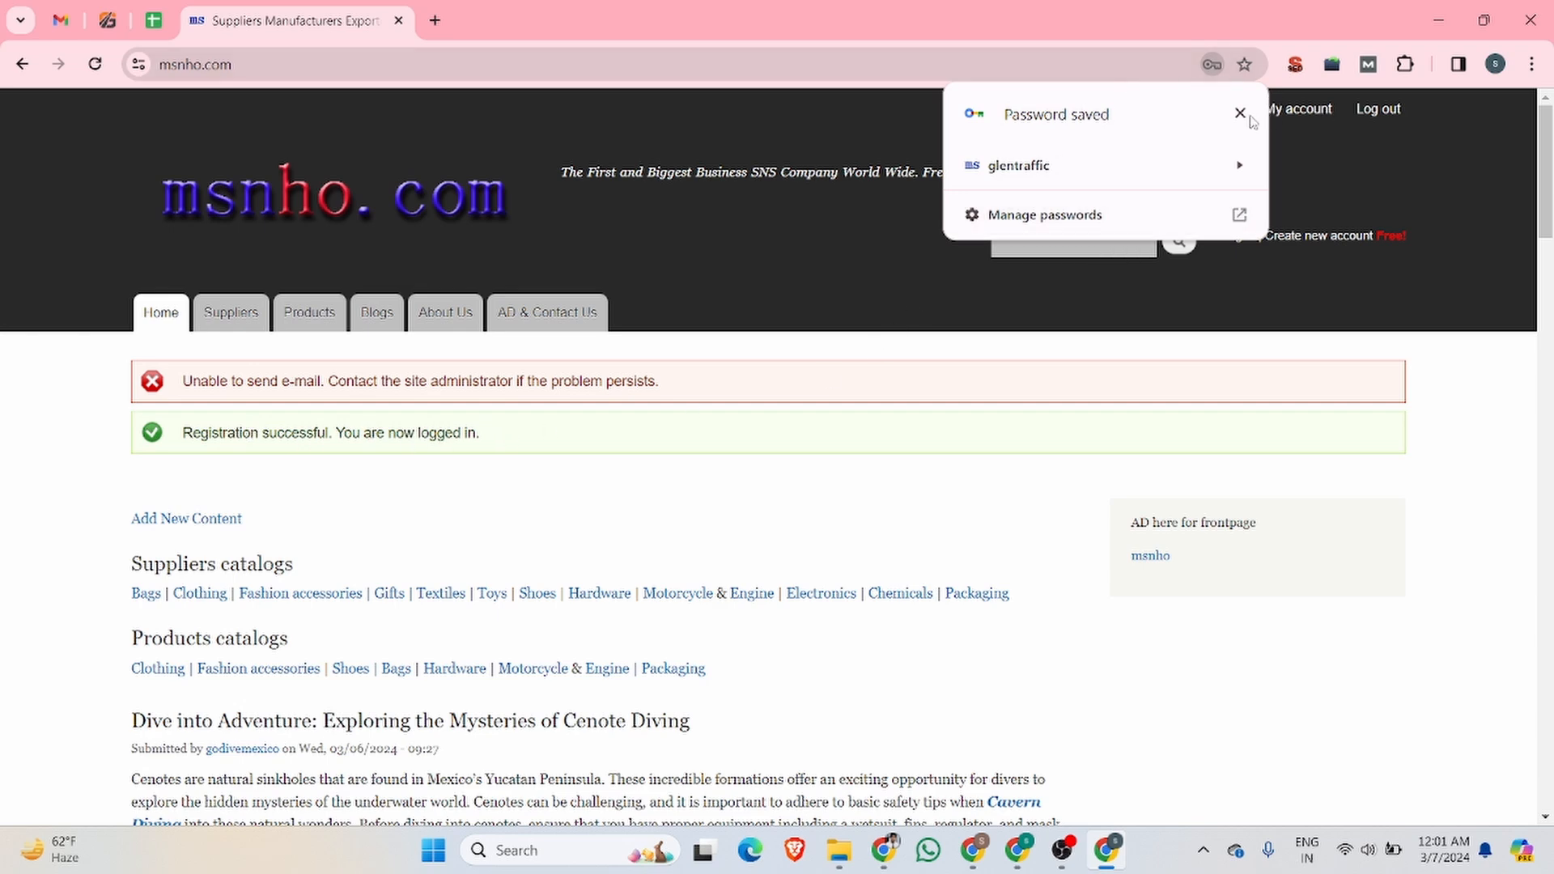
click(1241, 114)
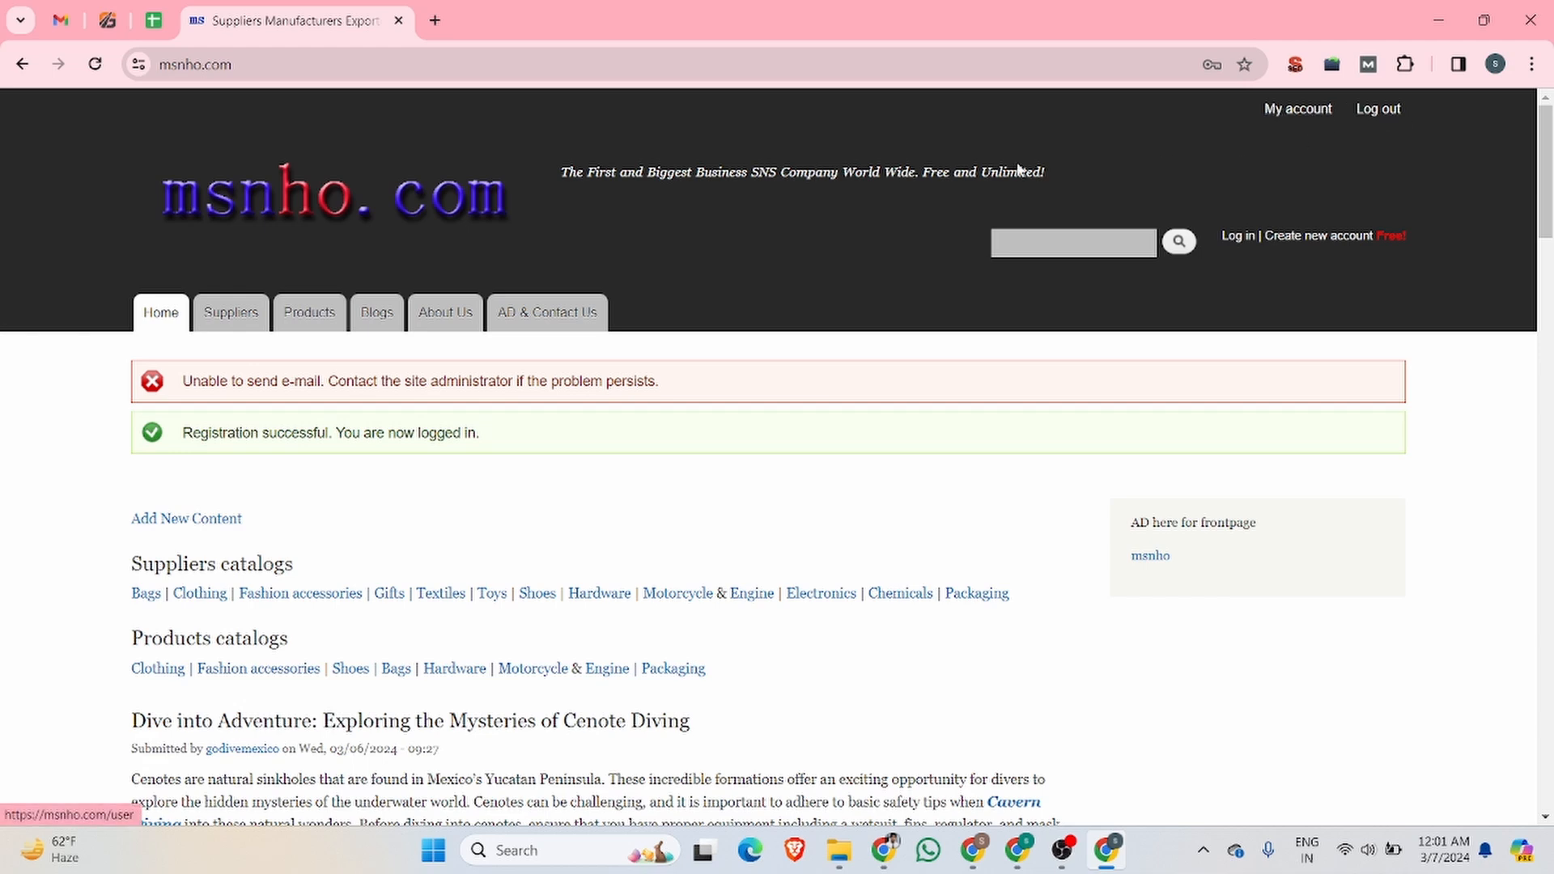
Step: Go to the new account's page on msnho.com and start adding a Blog entry as new content
click(1321, 115)
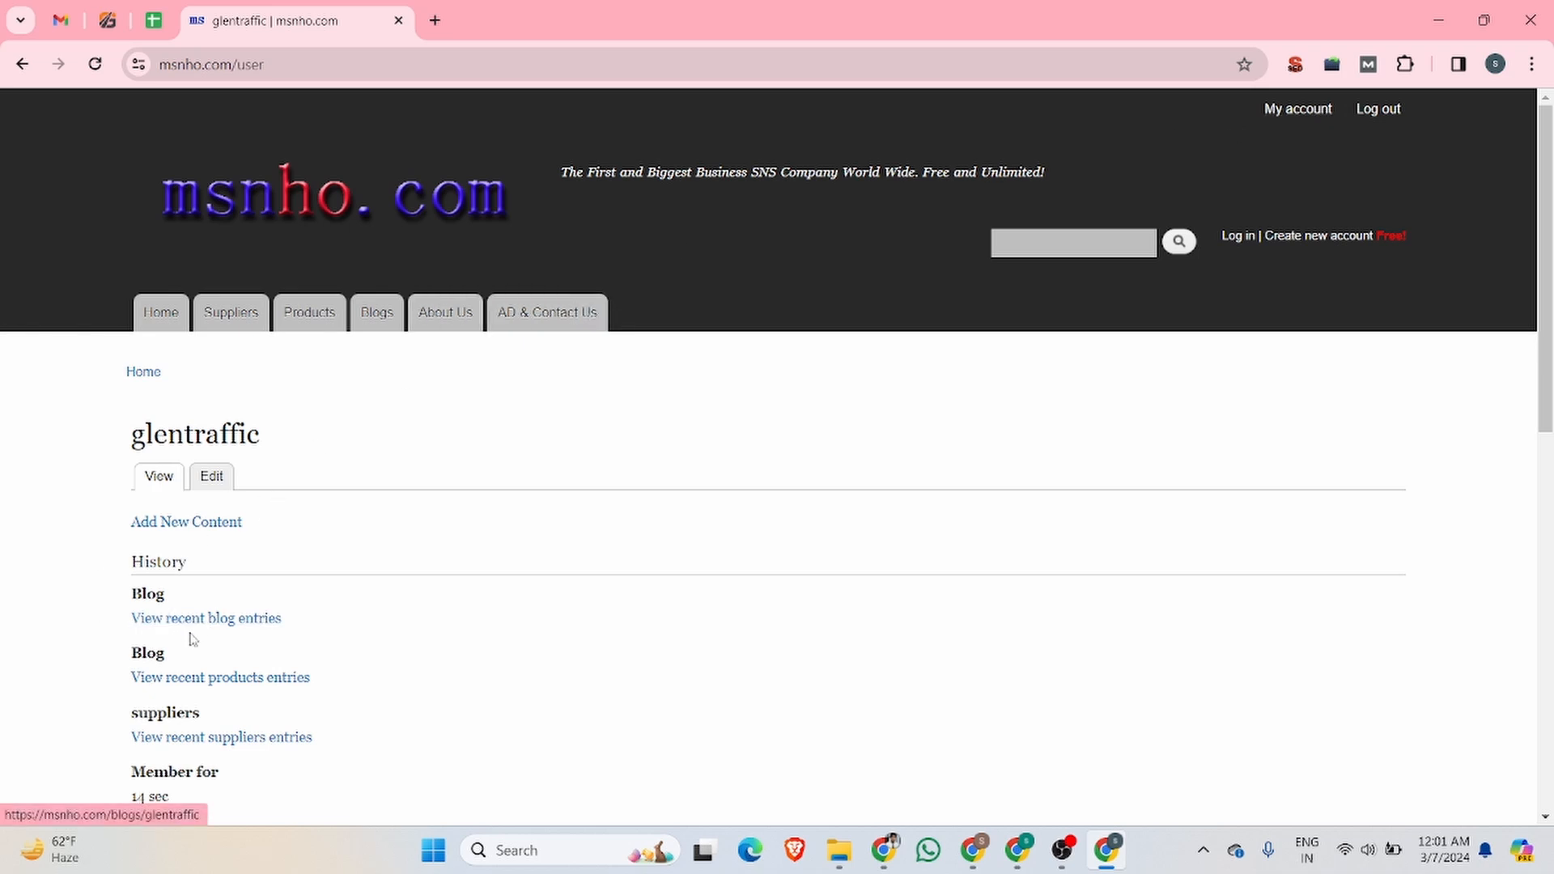
click(179, 524)
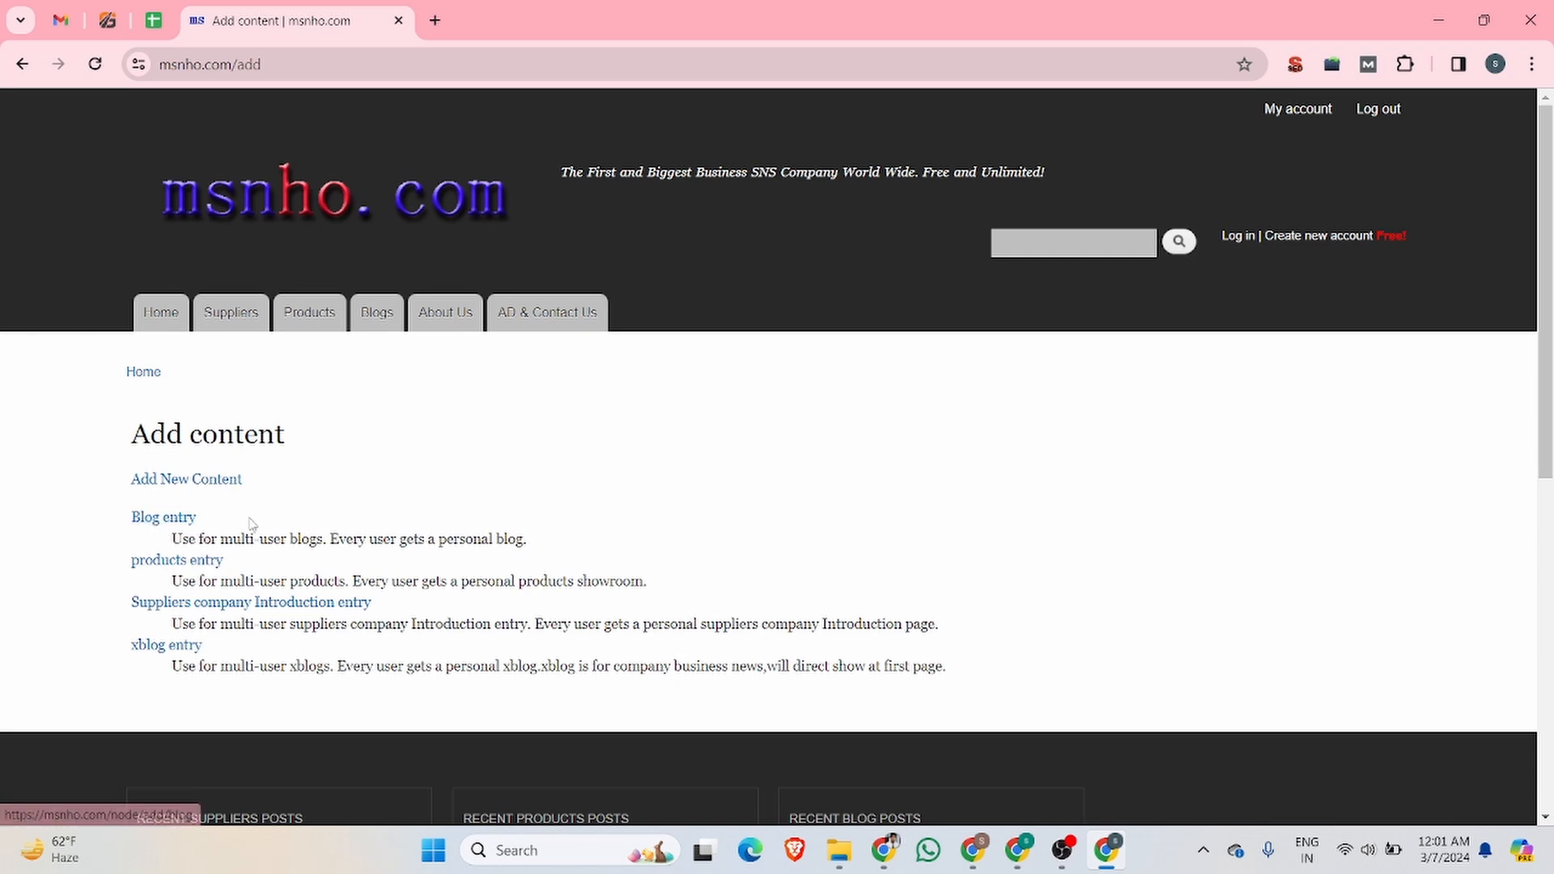
drag(241, 528, 128, 520)
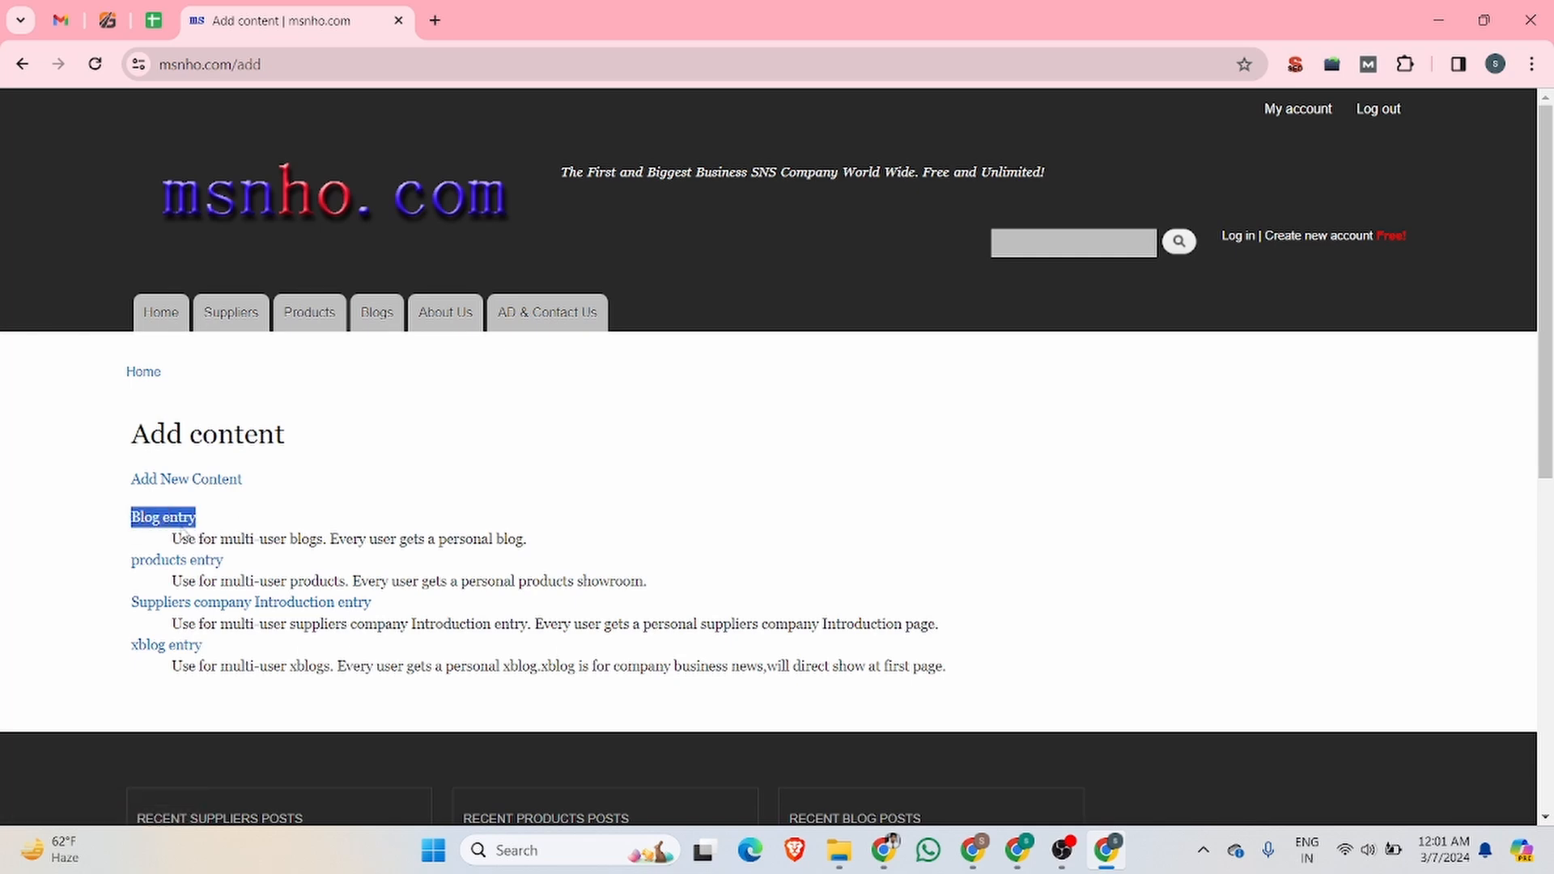
click(166, 522)
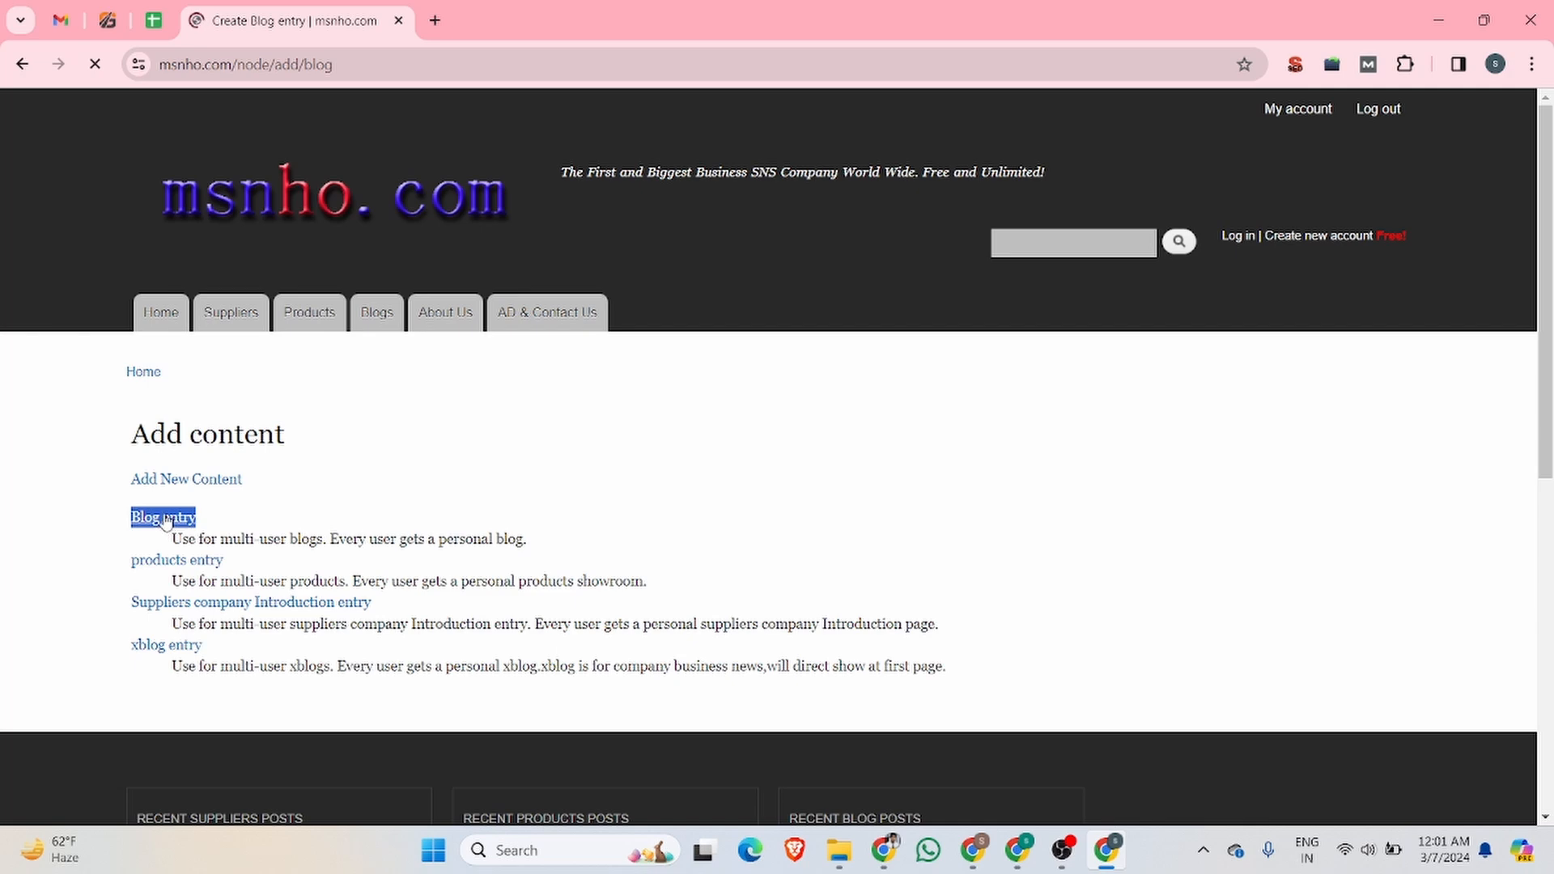
click(300, 545)
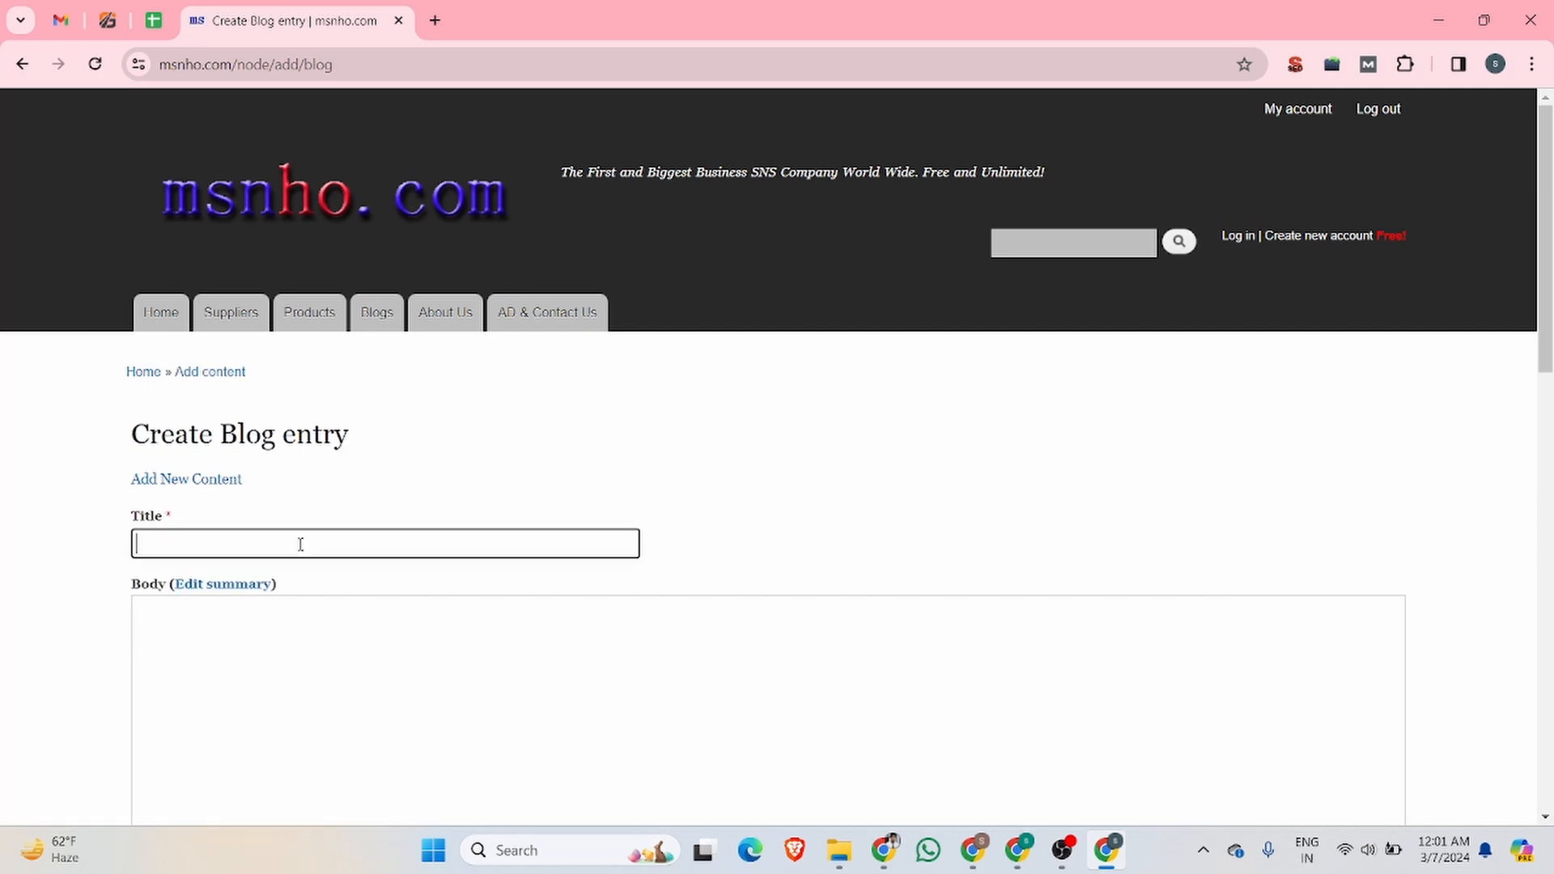
Step: Copy the heading "5 Key Benefits of Professional Traffic Management Services" from the Glen Traffic article into the blog entry's title
click(107, 20)
drag(247, 417, 259, 417)
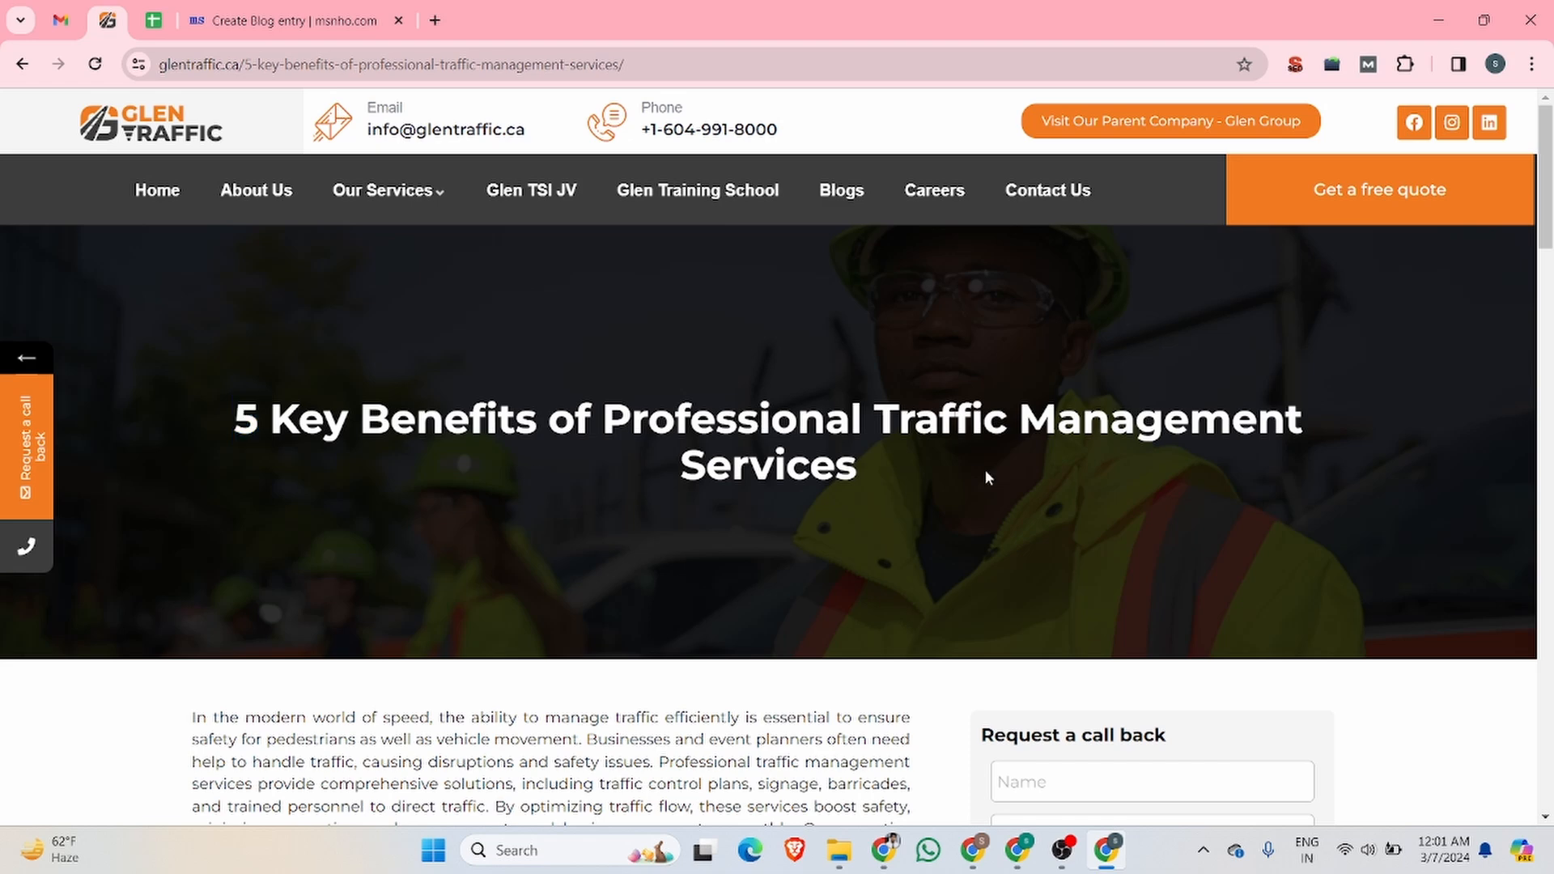
drag(988, 478, 229, 408)
key(ctrl+c)
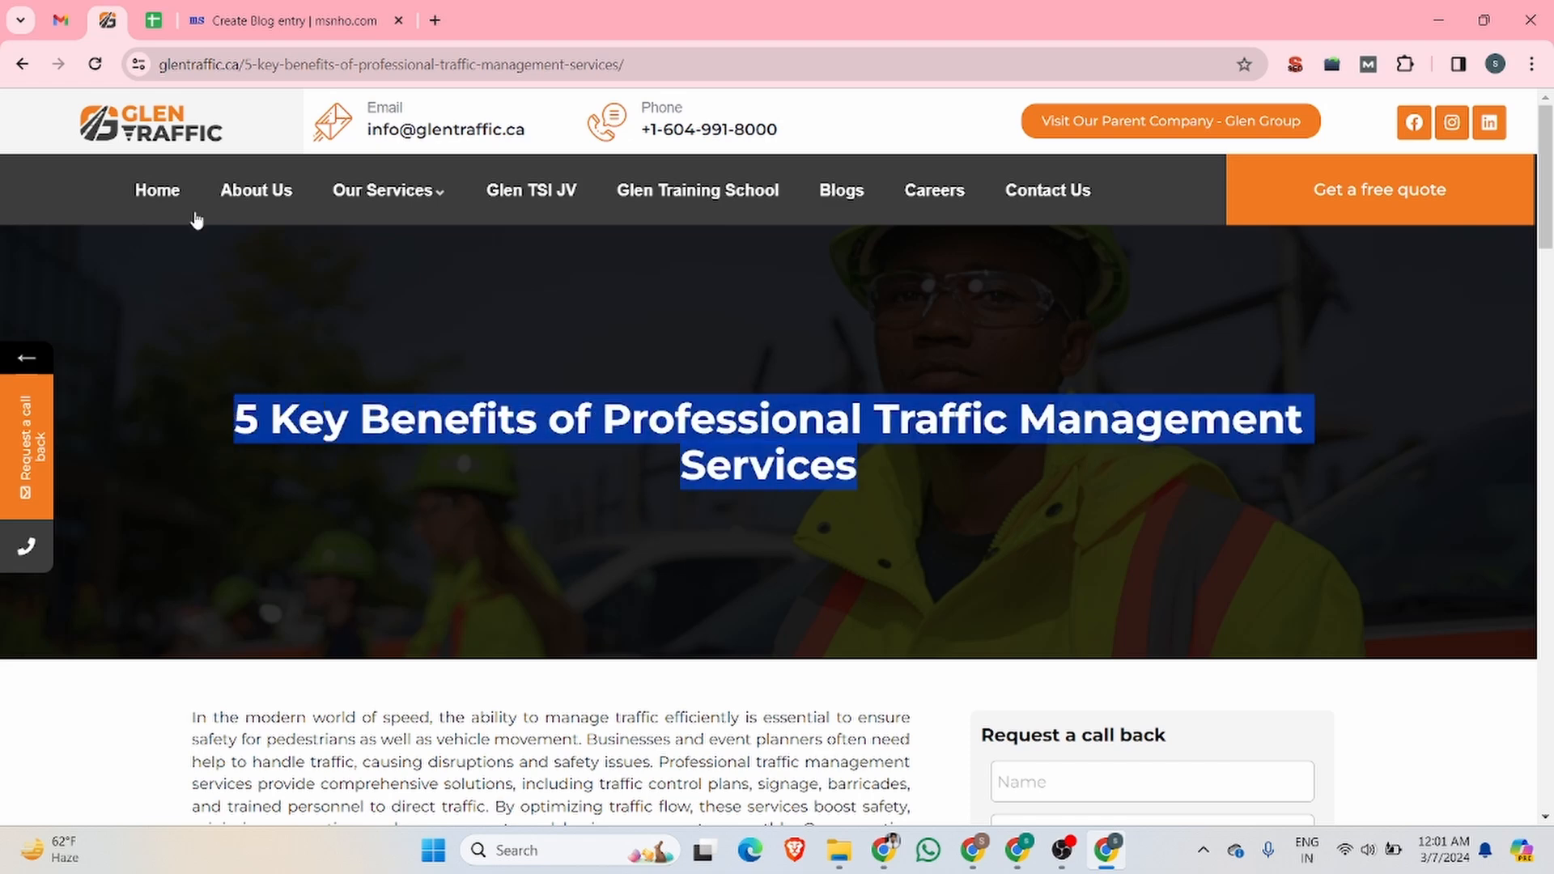
click(239, 18)
click(177, 544)
key(ctrl+v)
click(254, 704)
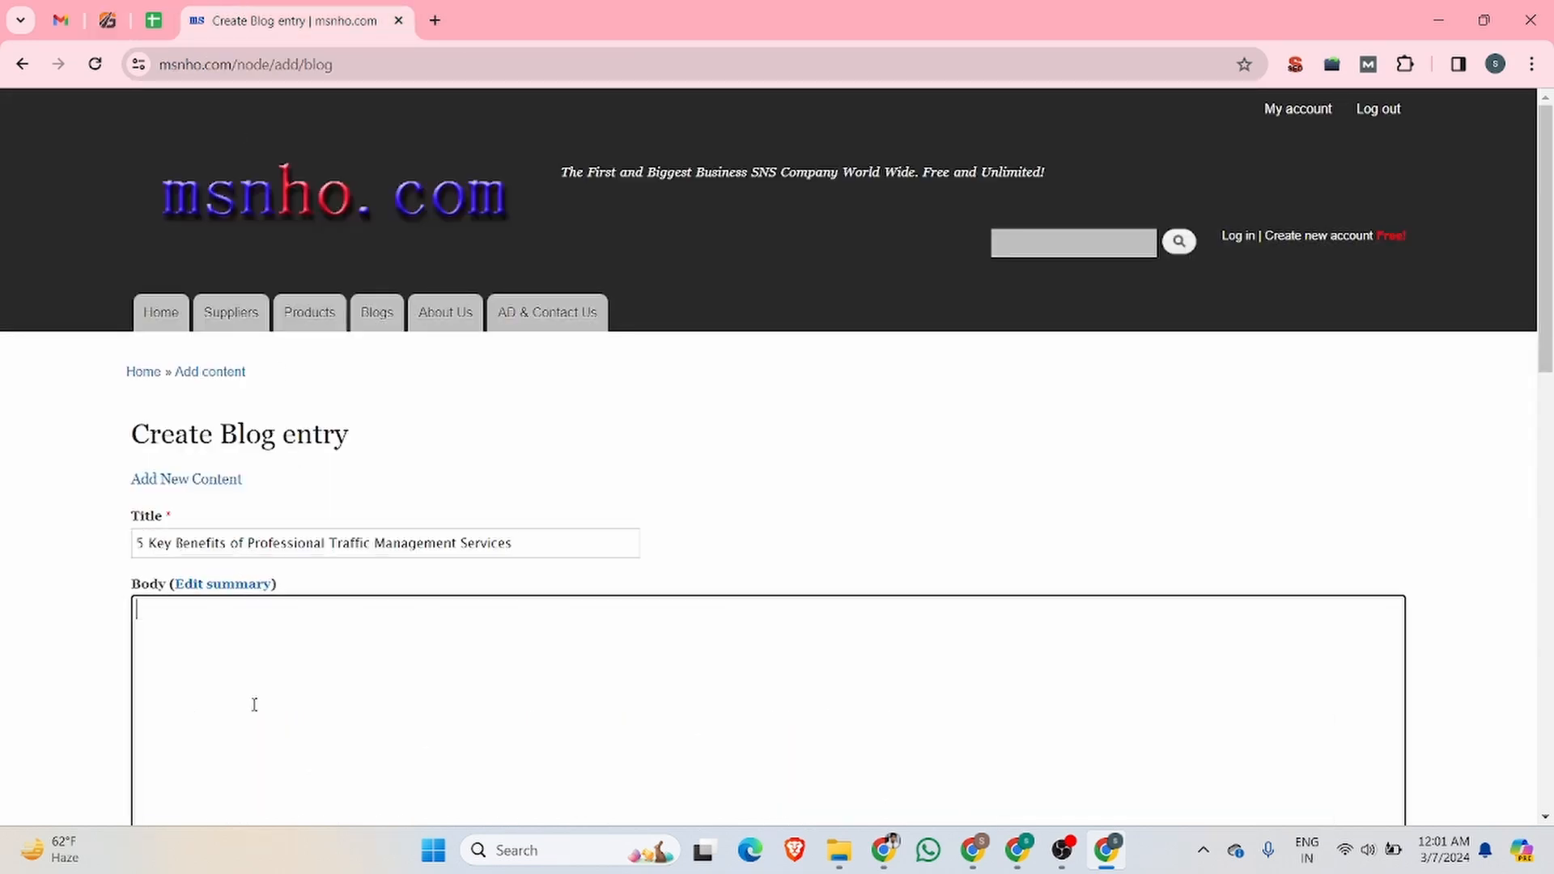
Step: Return to the Glen Traffic article and try selecting its text from the introduction onward for the blog entry's body
scroll(268, 553, down, 6)
scroll(292, 557, up, 3)
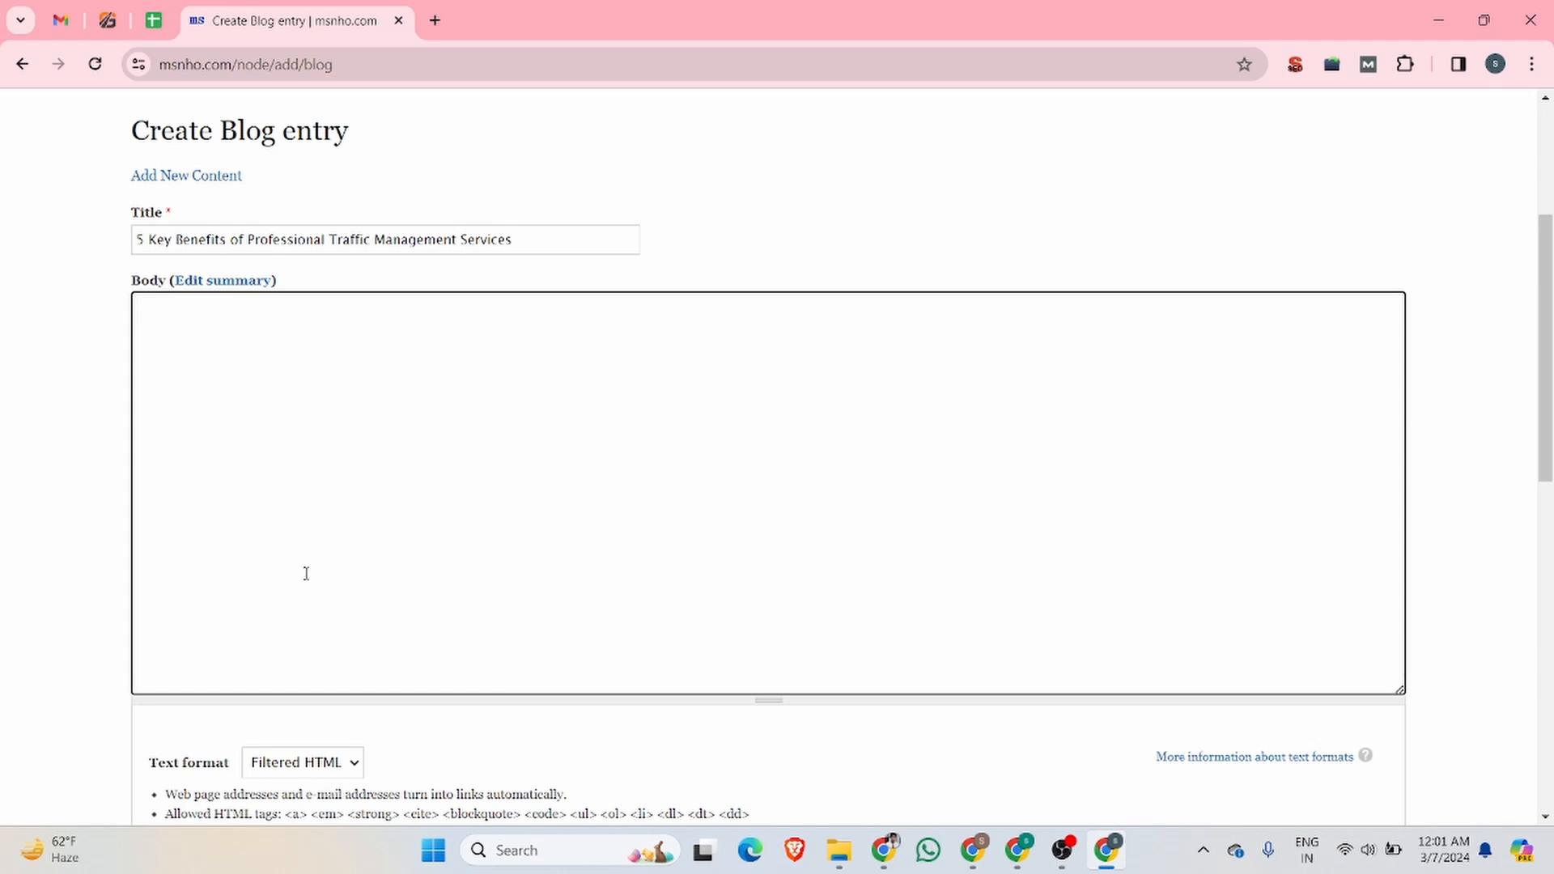
scroll(306, 573, down, 1)
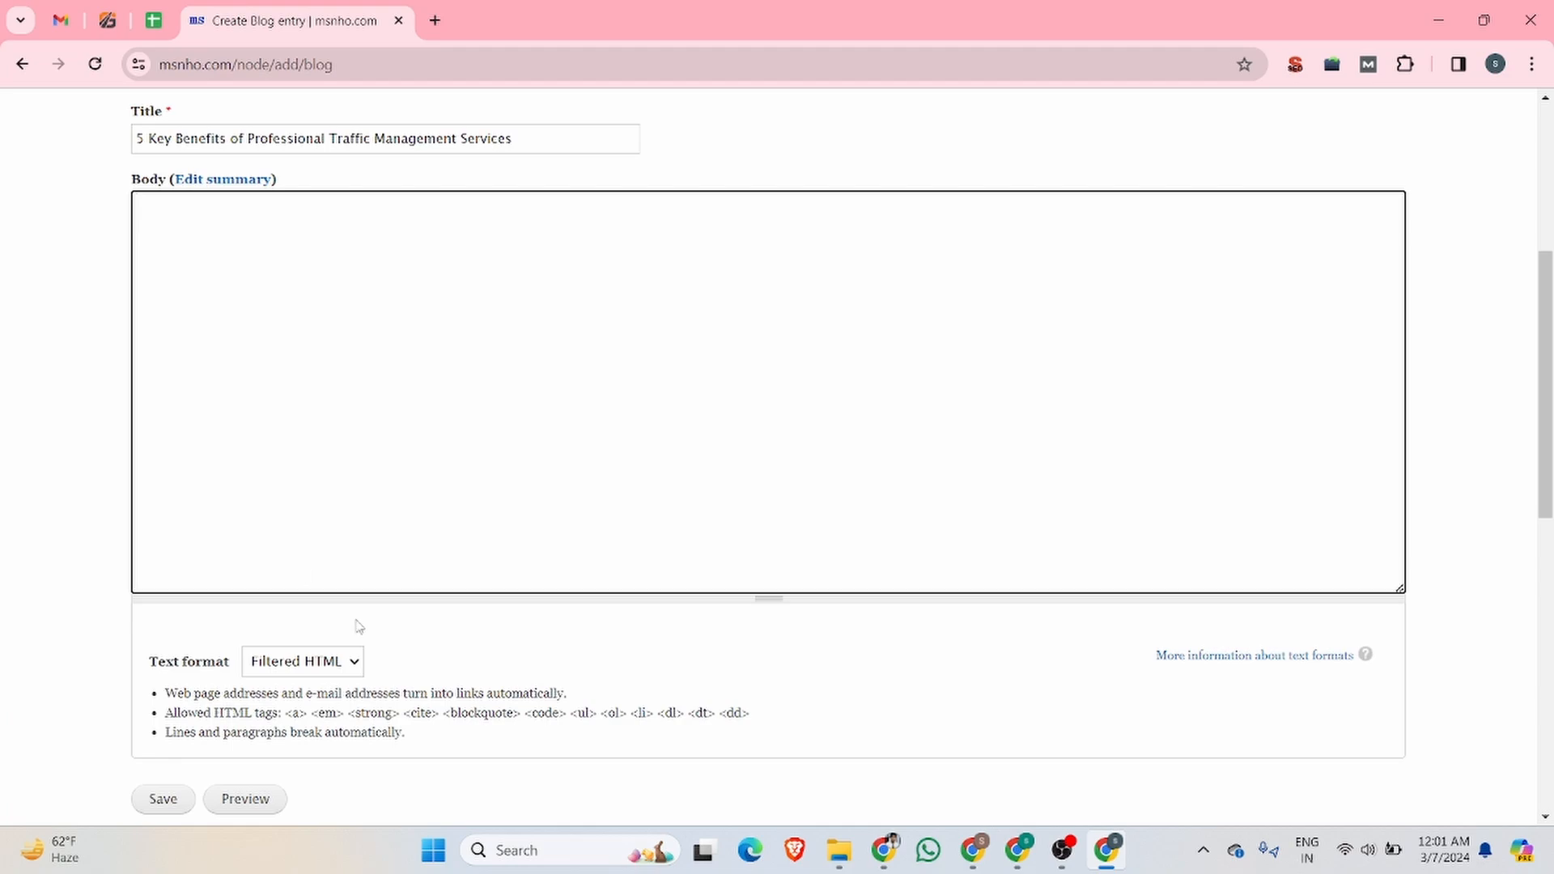
click(108, 22)
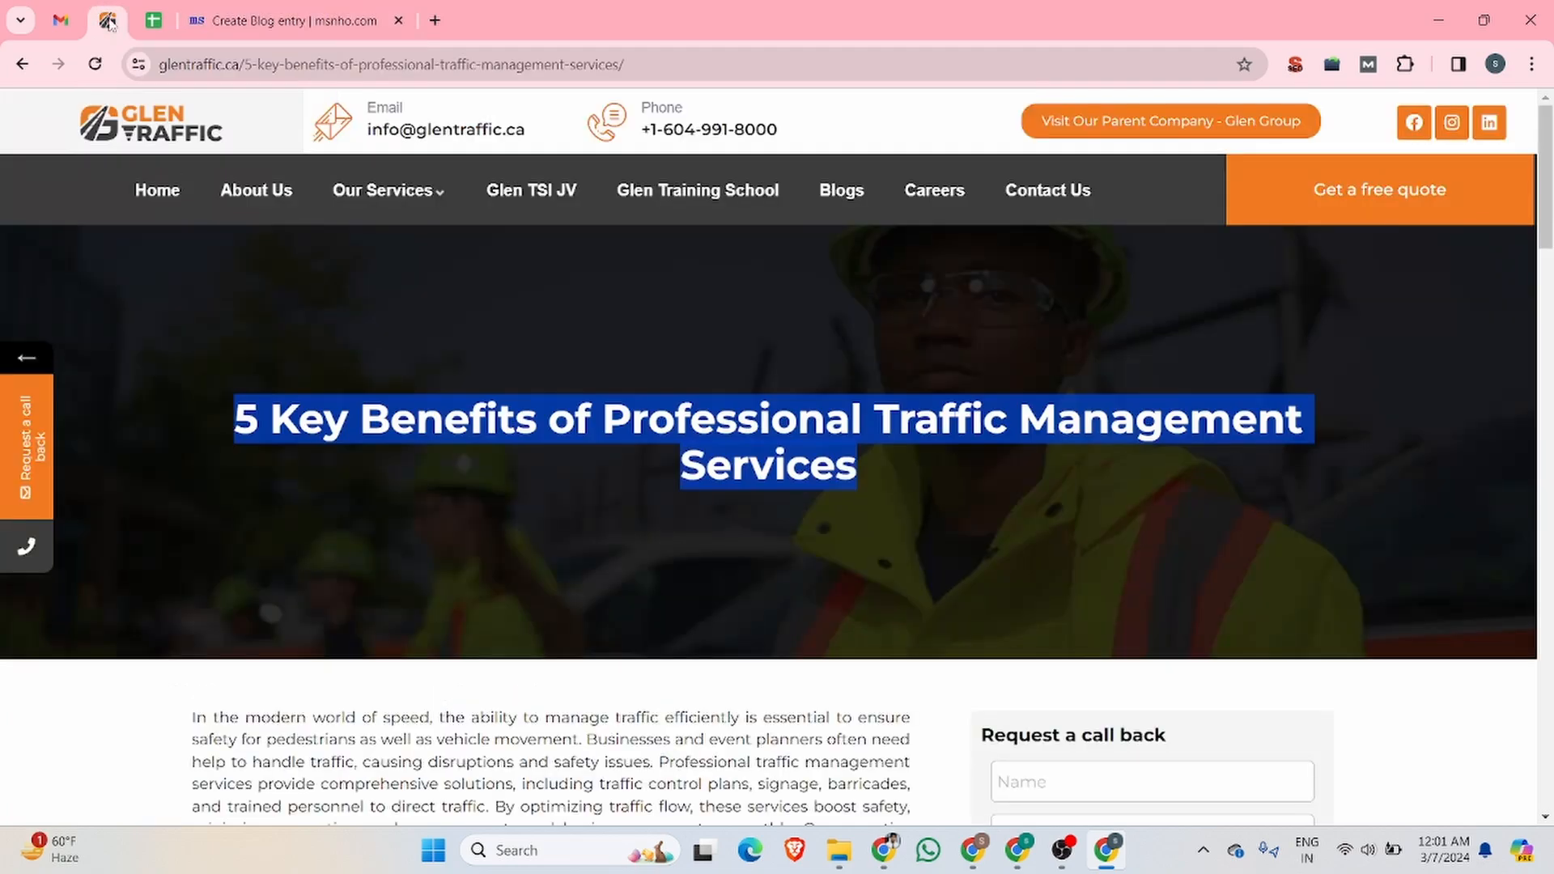
scroll(602, 460, down, 5)
scroll(571, 468, up, 4)
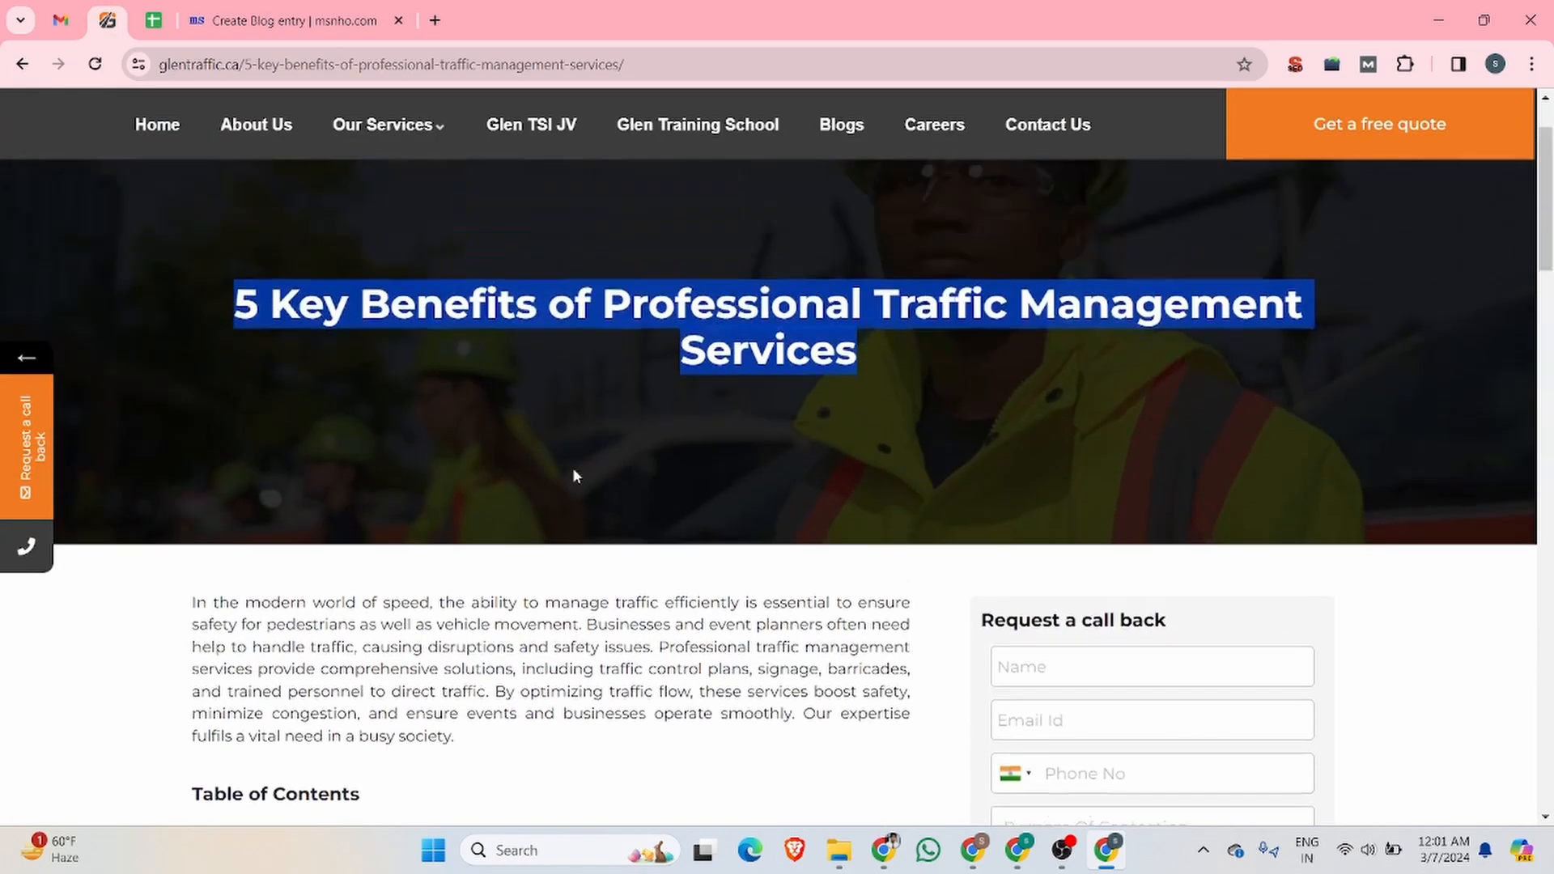
scroll(572, 468, down, 4)
drag(181, 314, 515, 787)
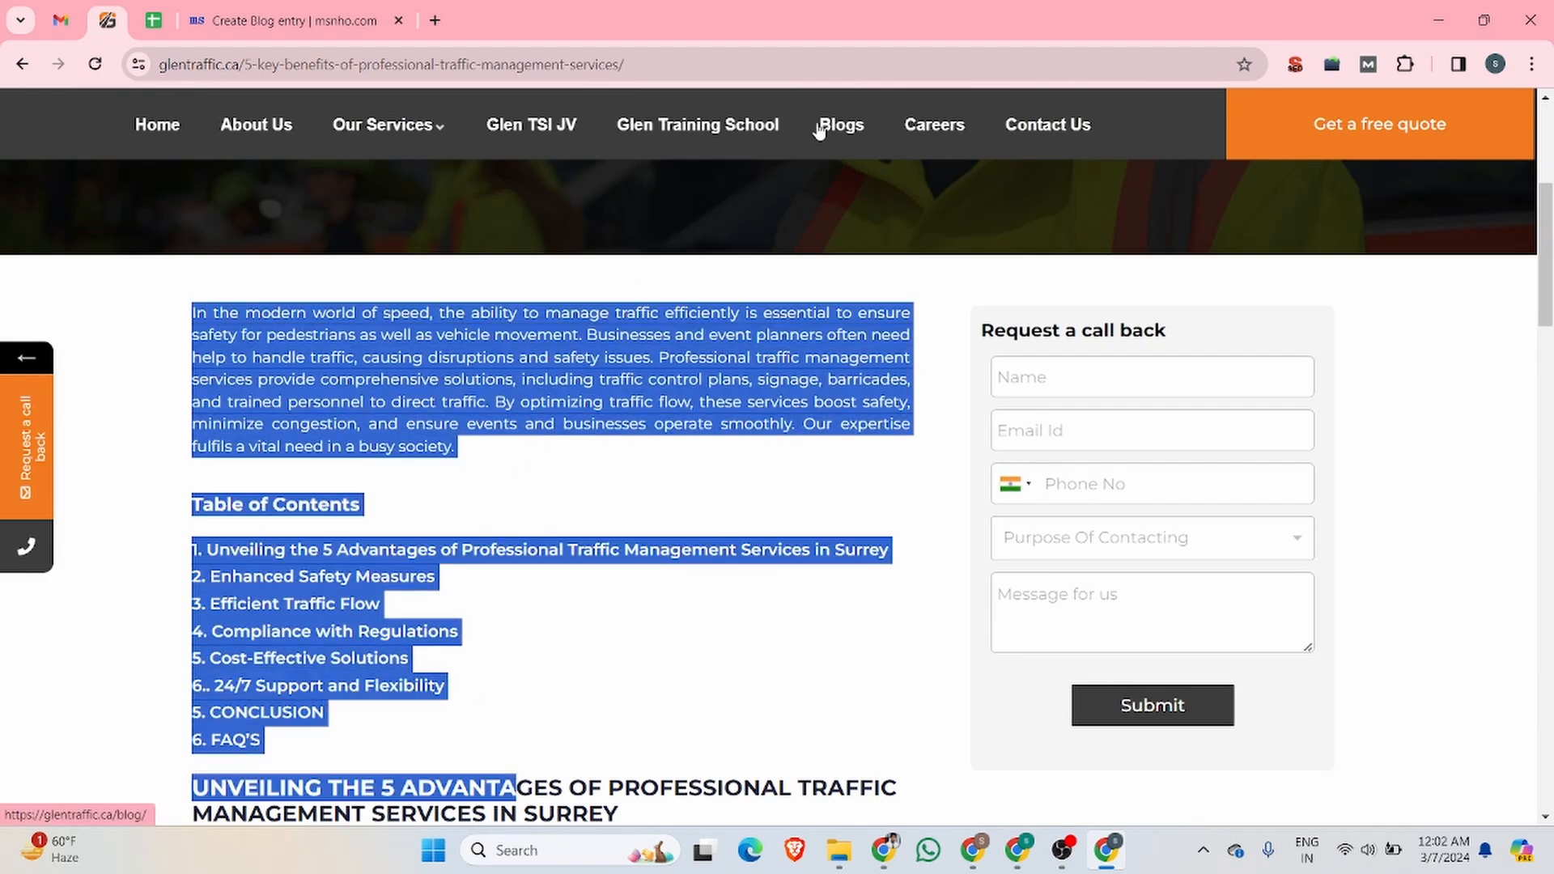
mouse_move(410, 132)
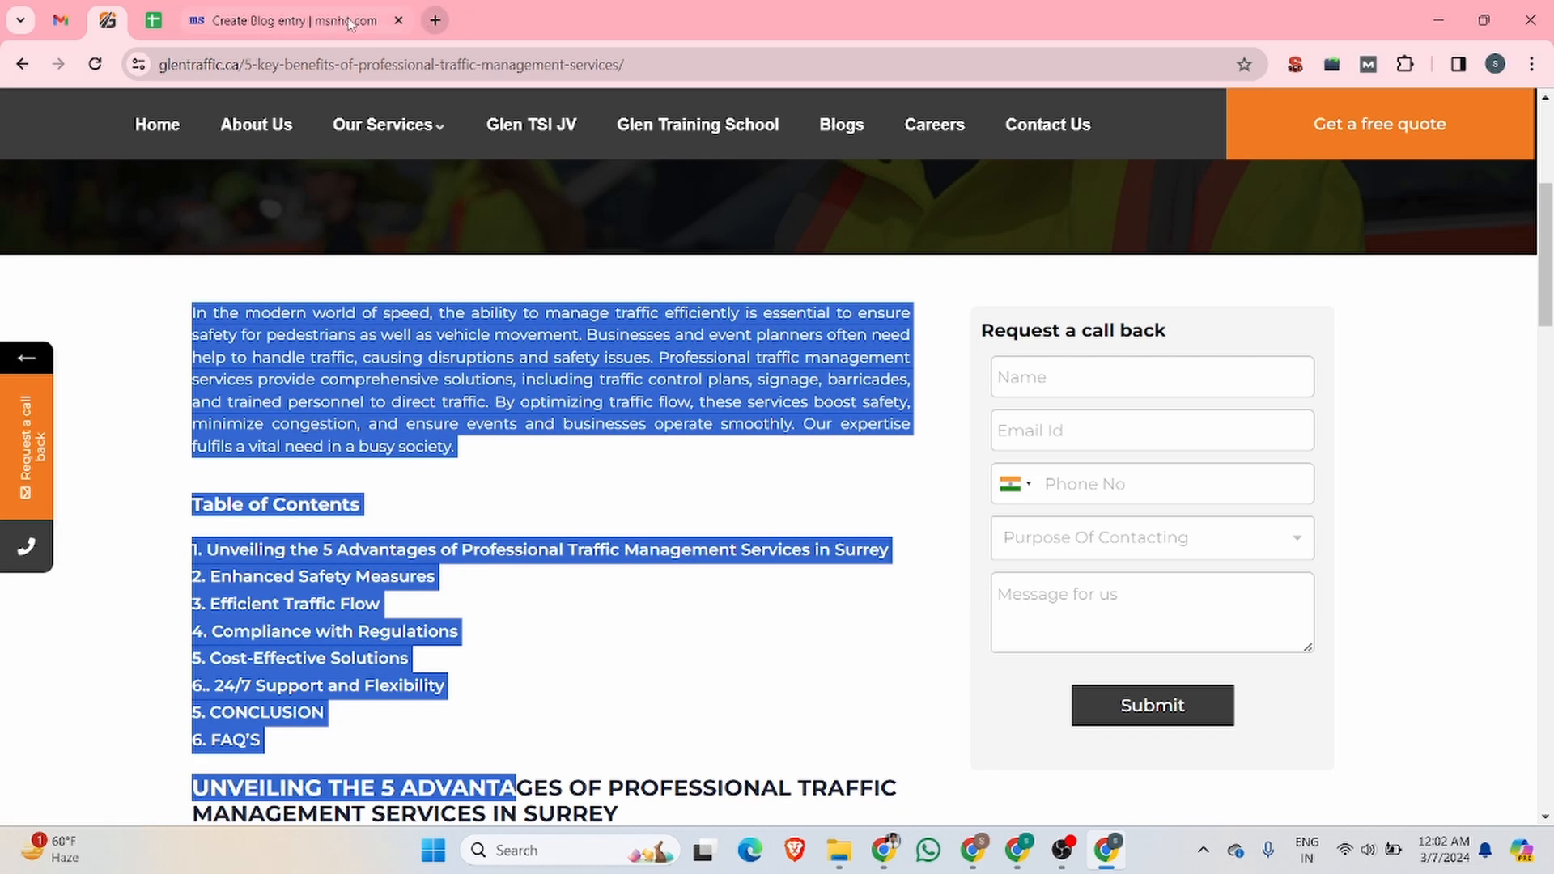
Step: Search Google for glenrecruiters in a new tab and open the Glen Recruiters website
click(435, 20)
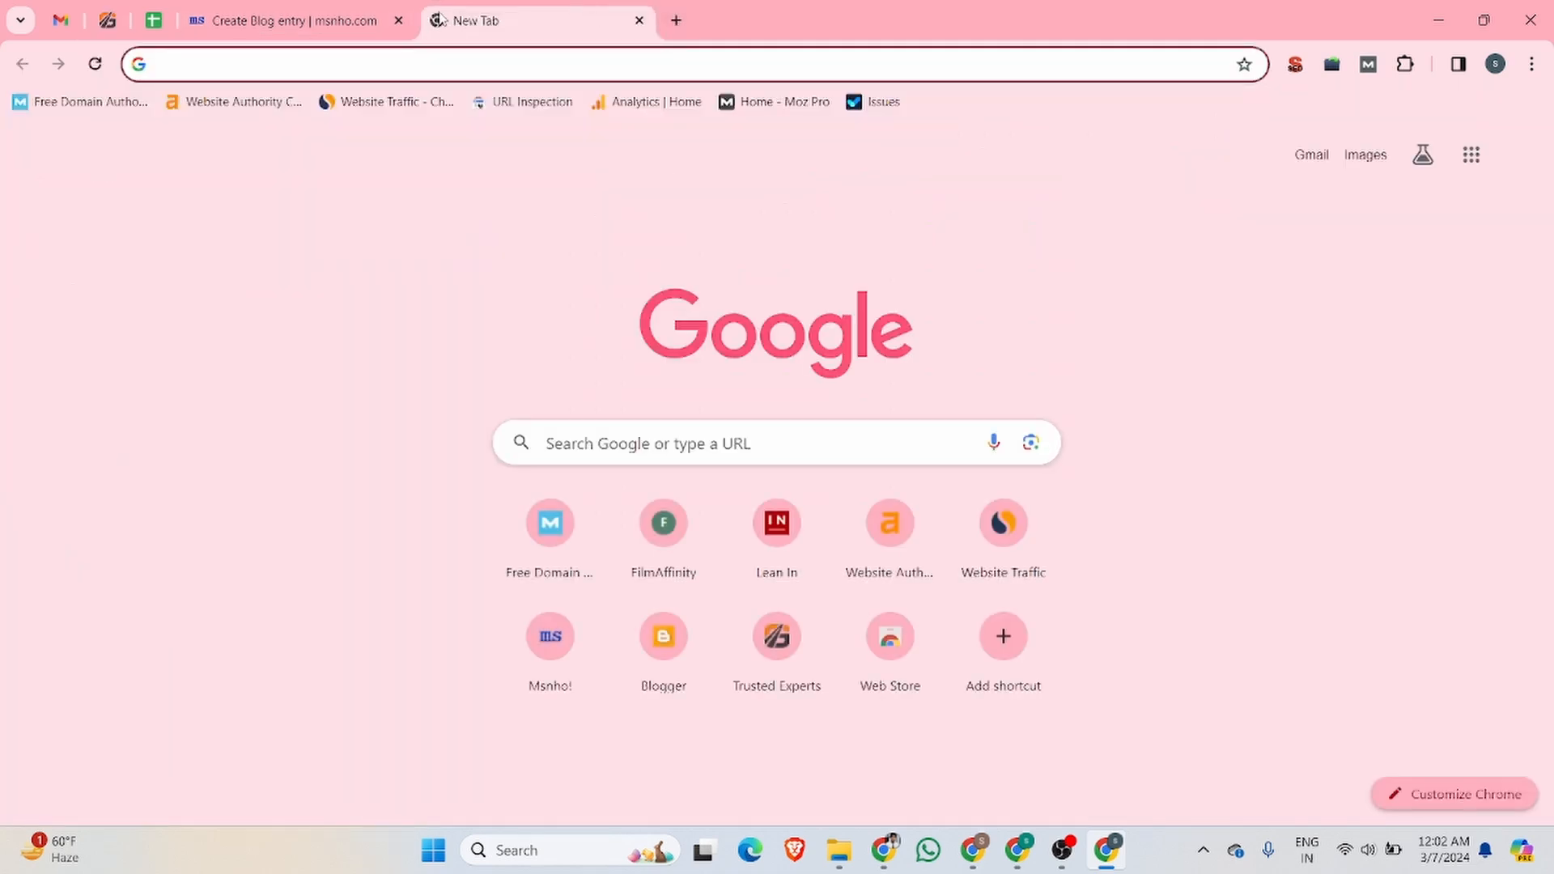
text(g)
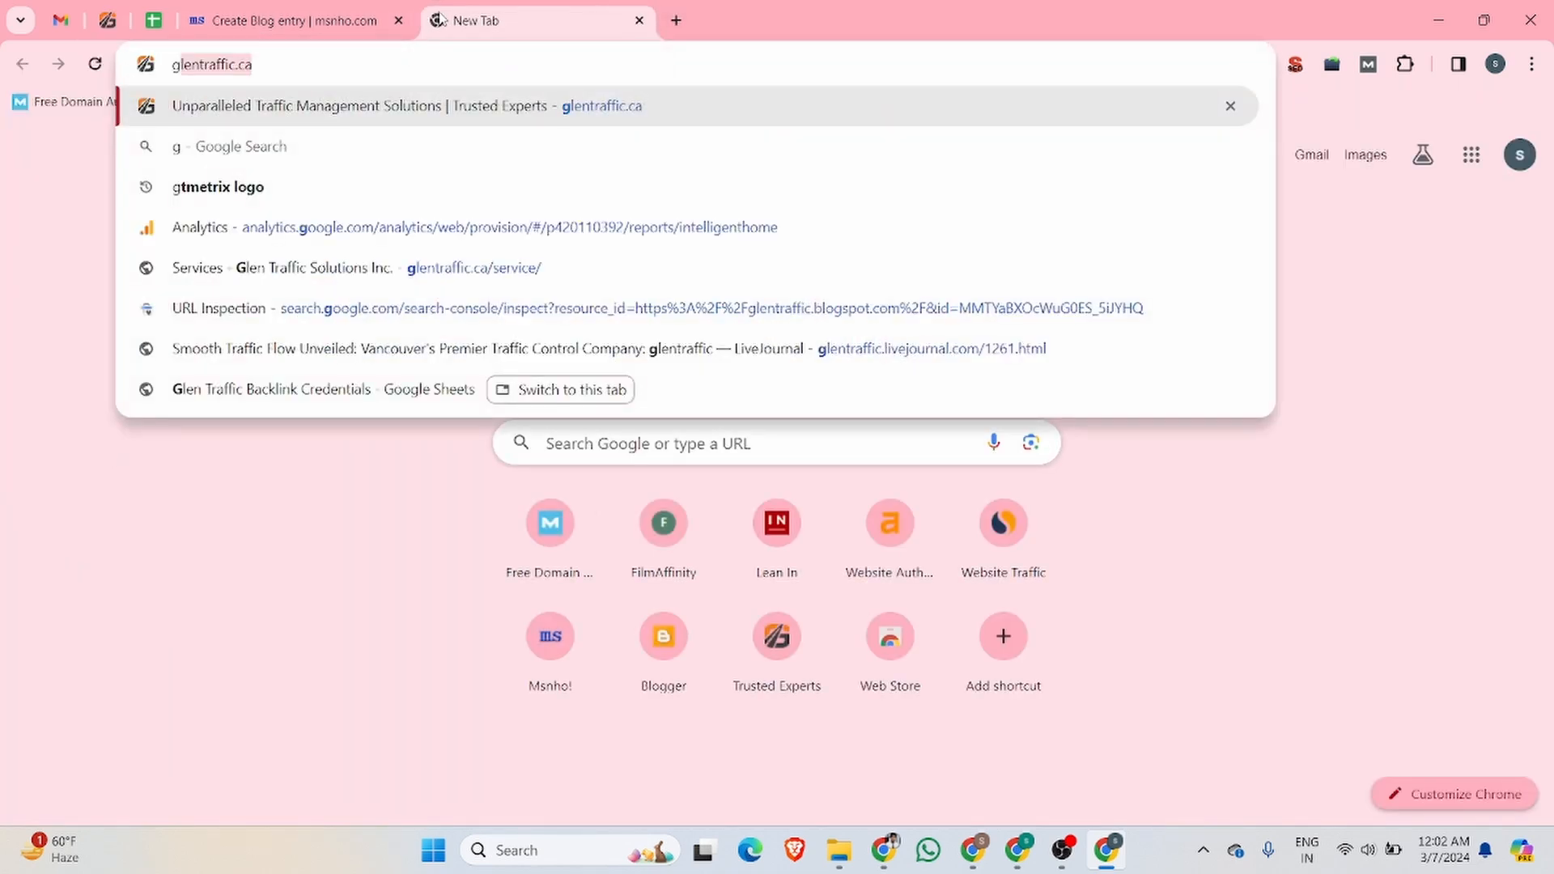
text(lenrec)
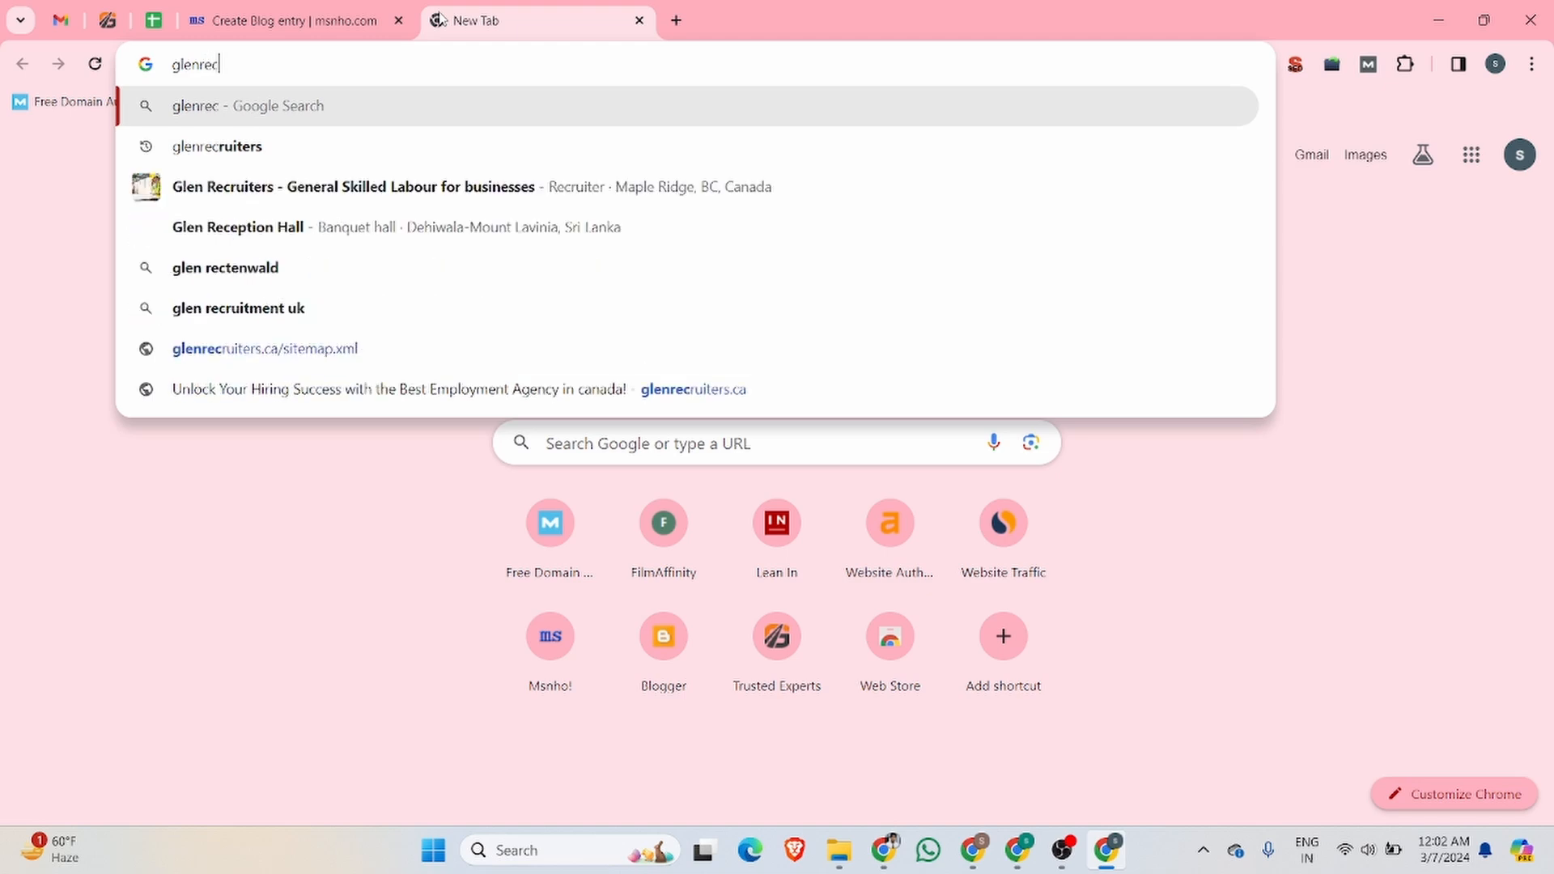
text(r)
click(204, 149)
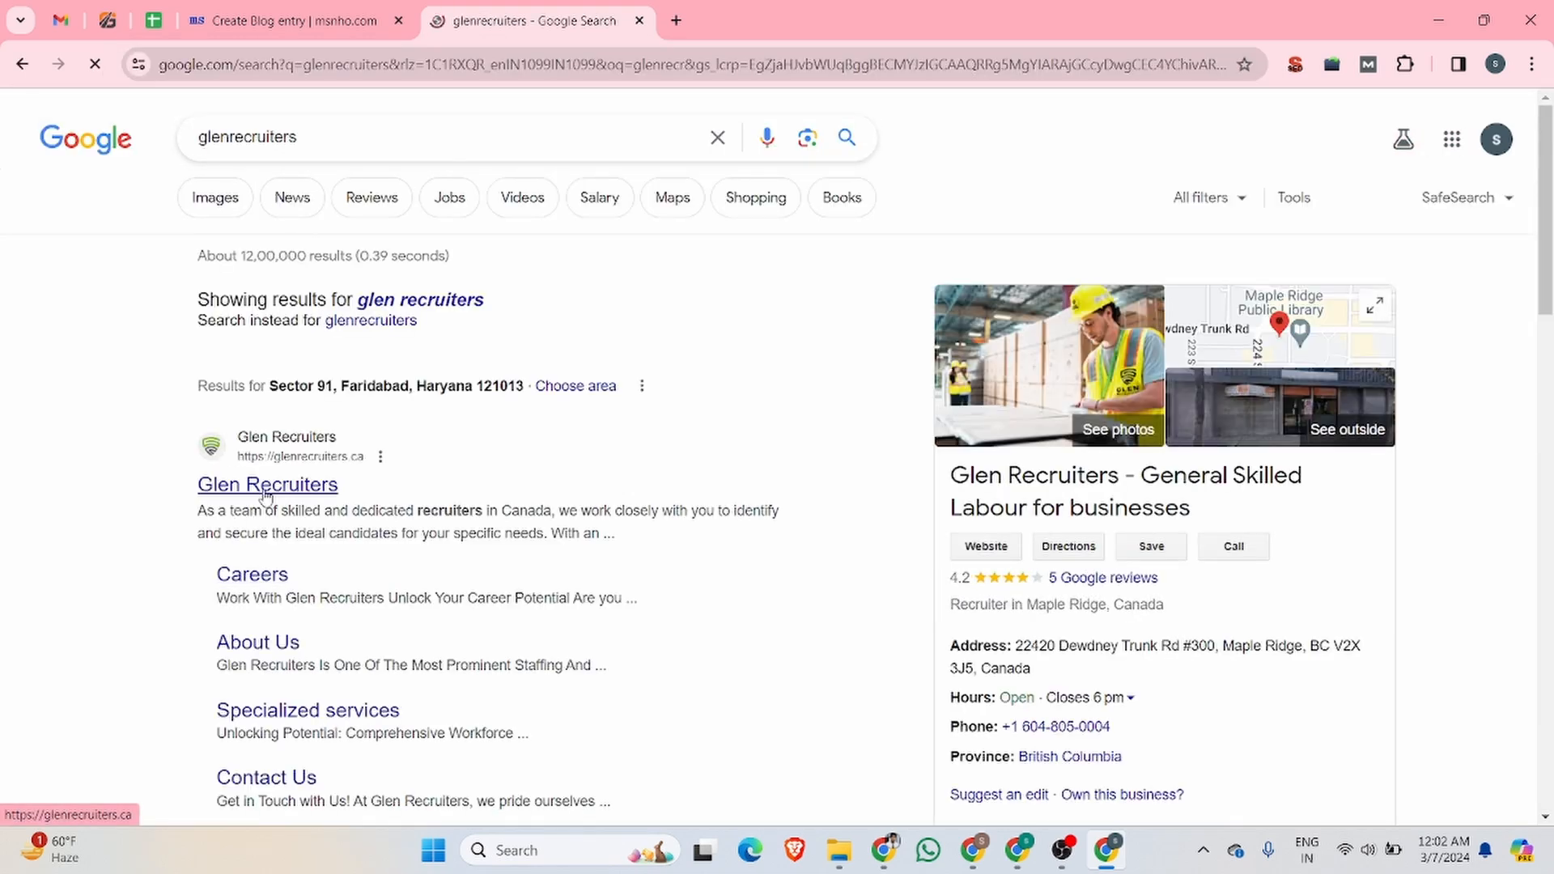
scroll(267, 494, down, 3)
click(219, 287)
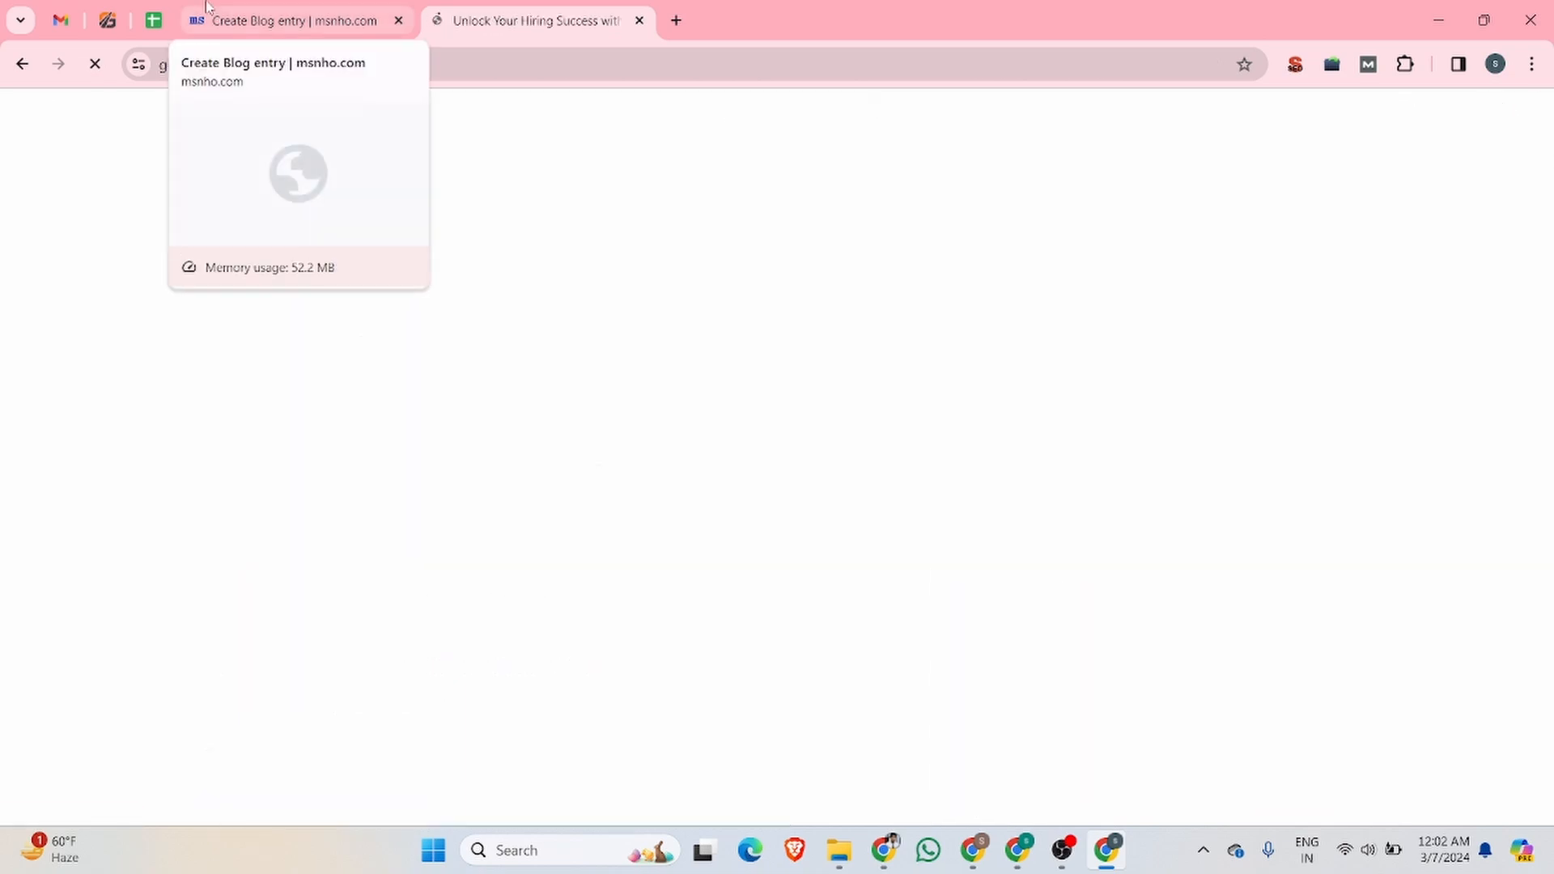
Step: Open the article "What Are The Benefits Of Permanent Hiring?" from the Glen Recruiters site's News & Articles page
scroll(713, 386, down, 8)
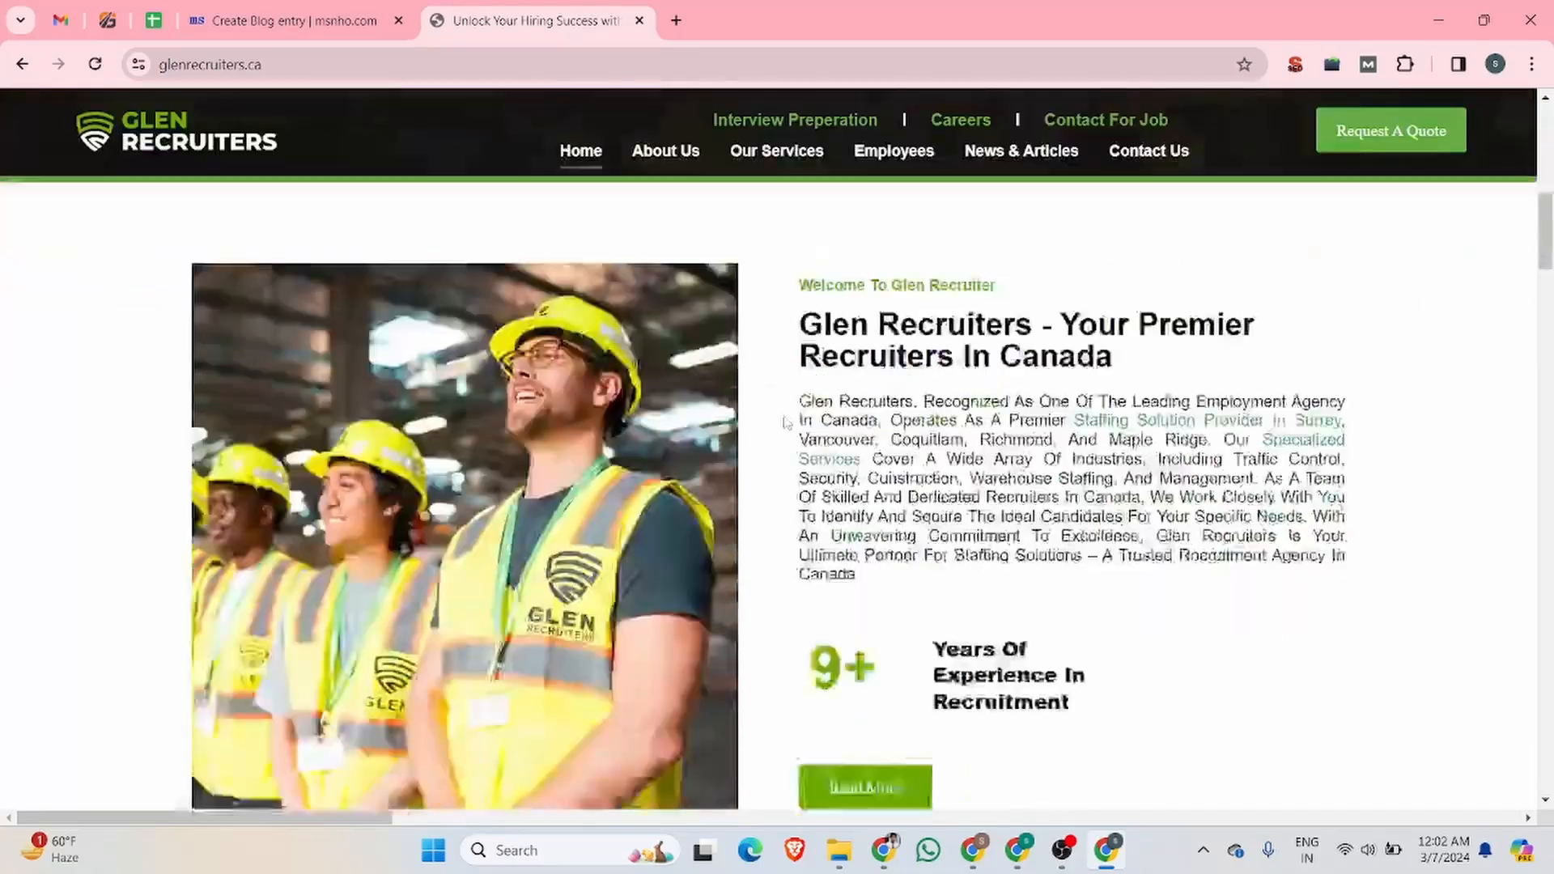
scroll(787, 419, up, 3)
click(1027, 154)
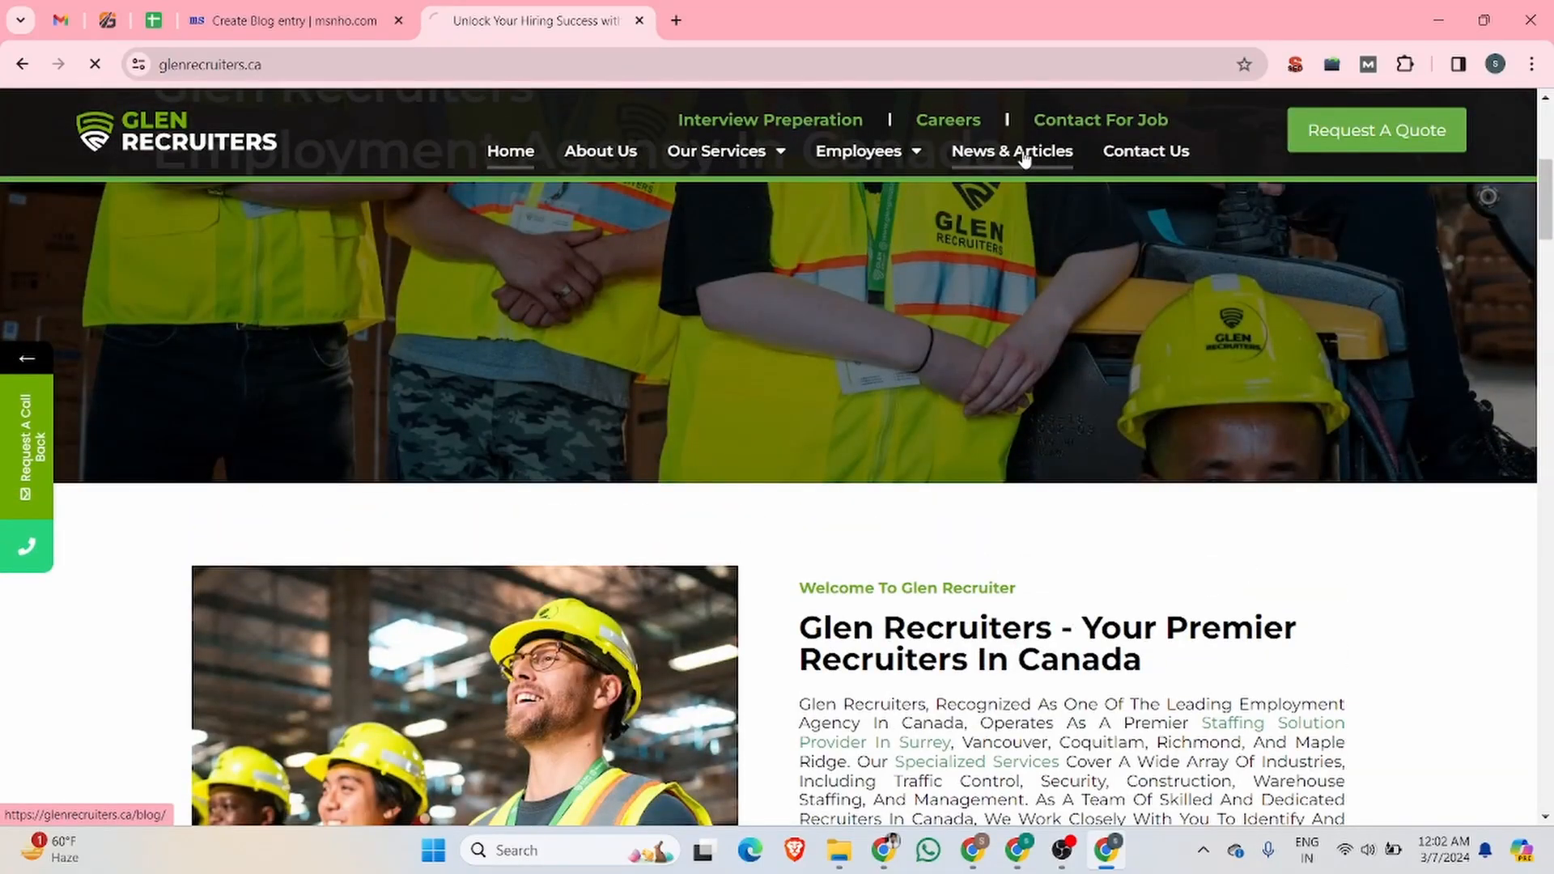
scroll(839, 246, down, 8)
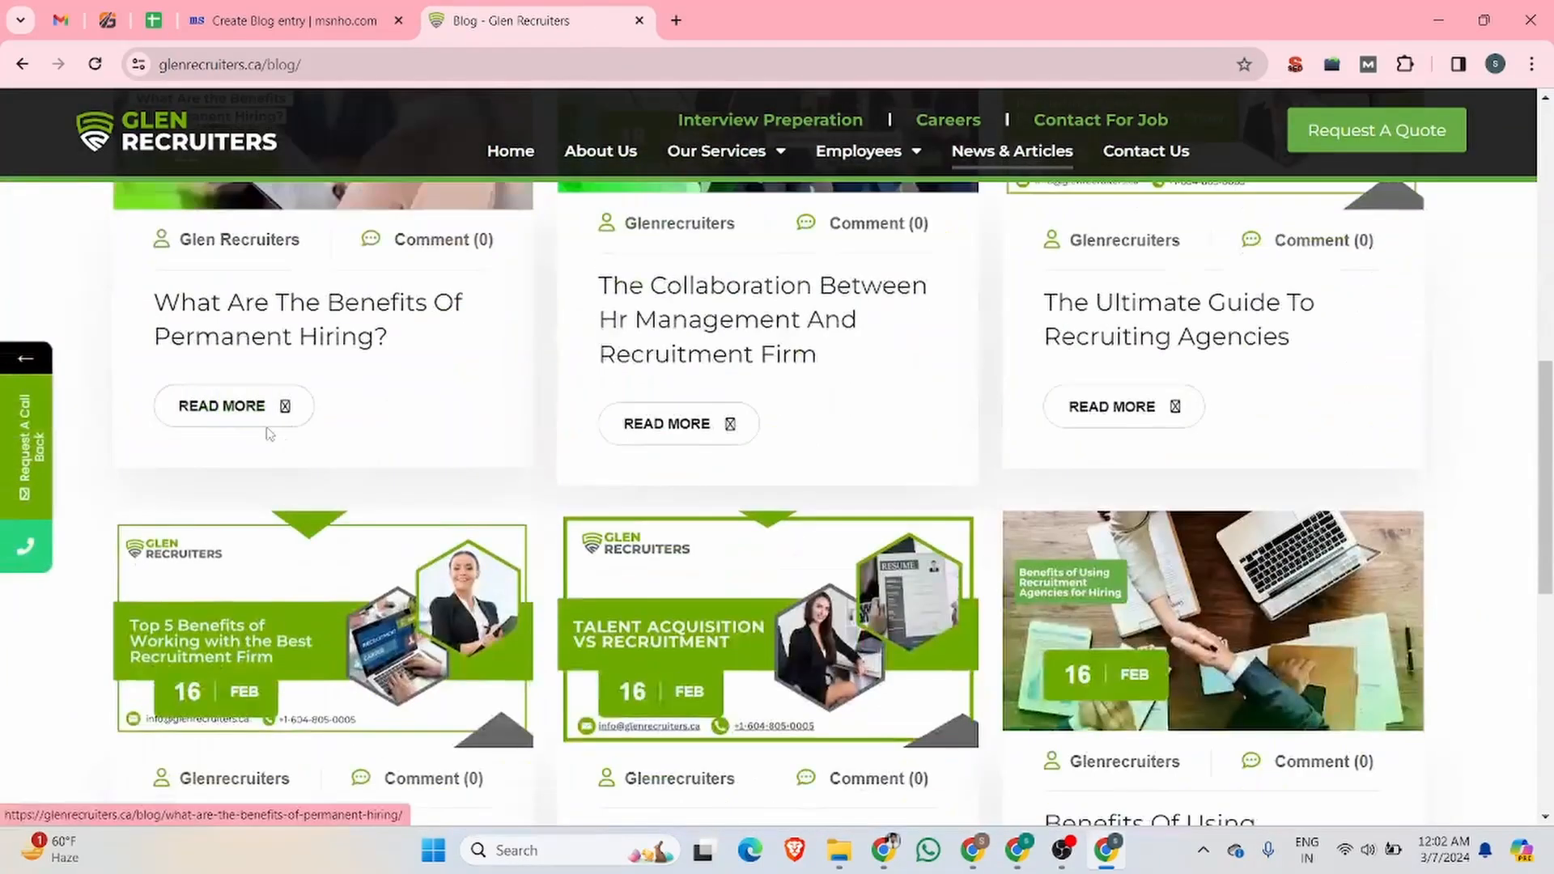
click(247, 402)
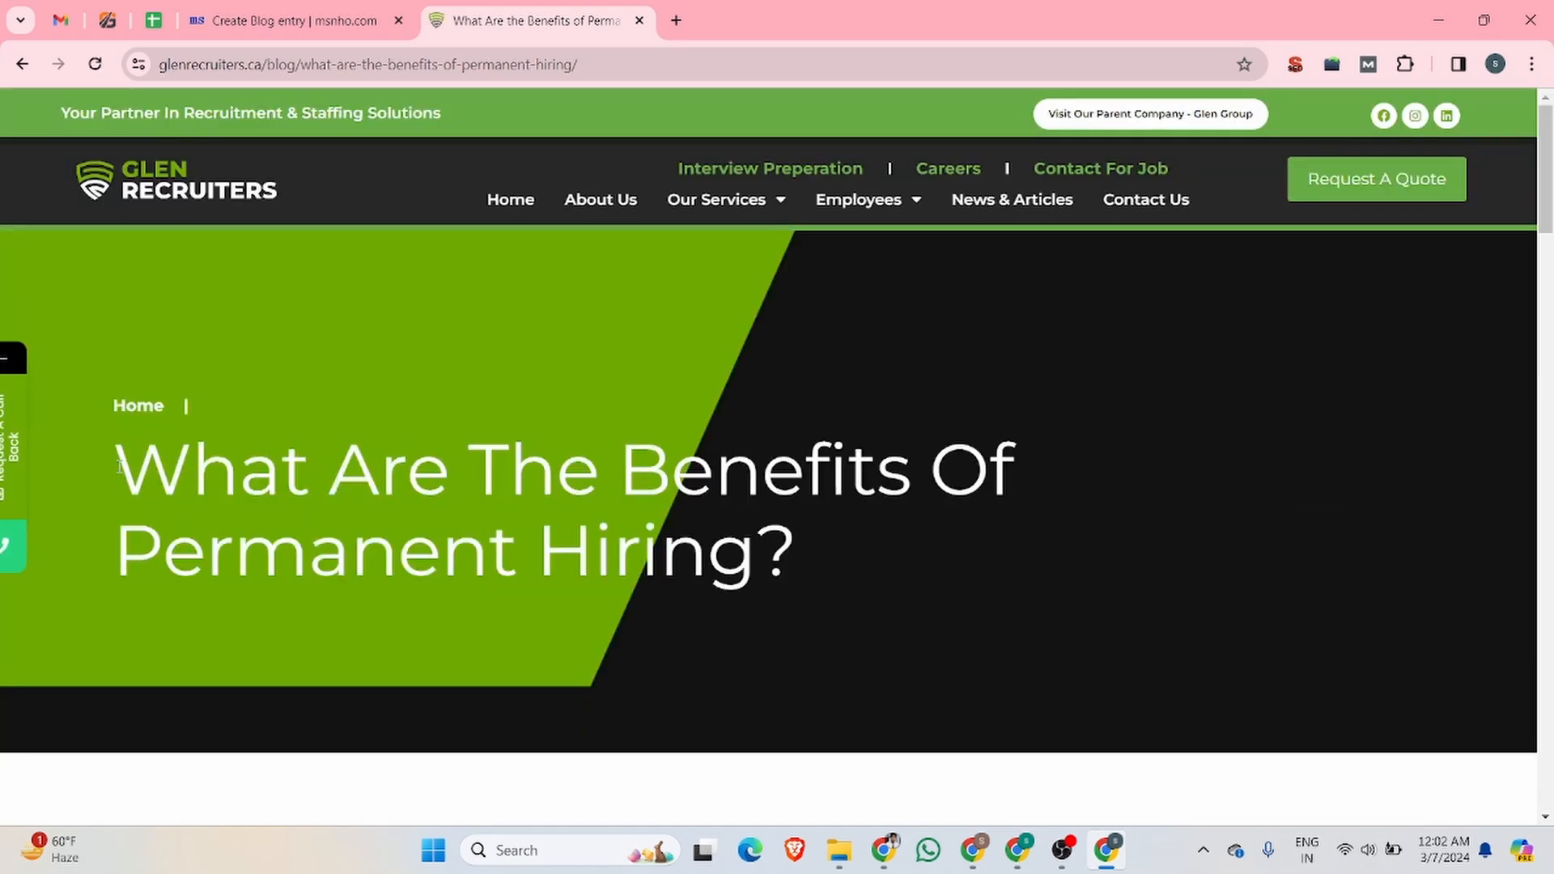
Step: Replace the blog entry's title with the article heading "What Are The Benefits Of Permanent Hiring?" copied from Glen Recruiters
drag(117, 443, 812, 551)
key(ctrl+c)
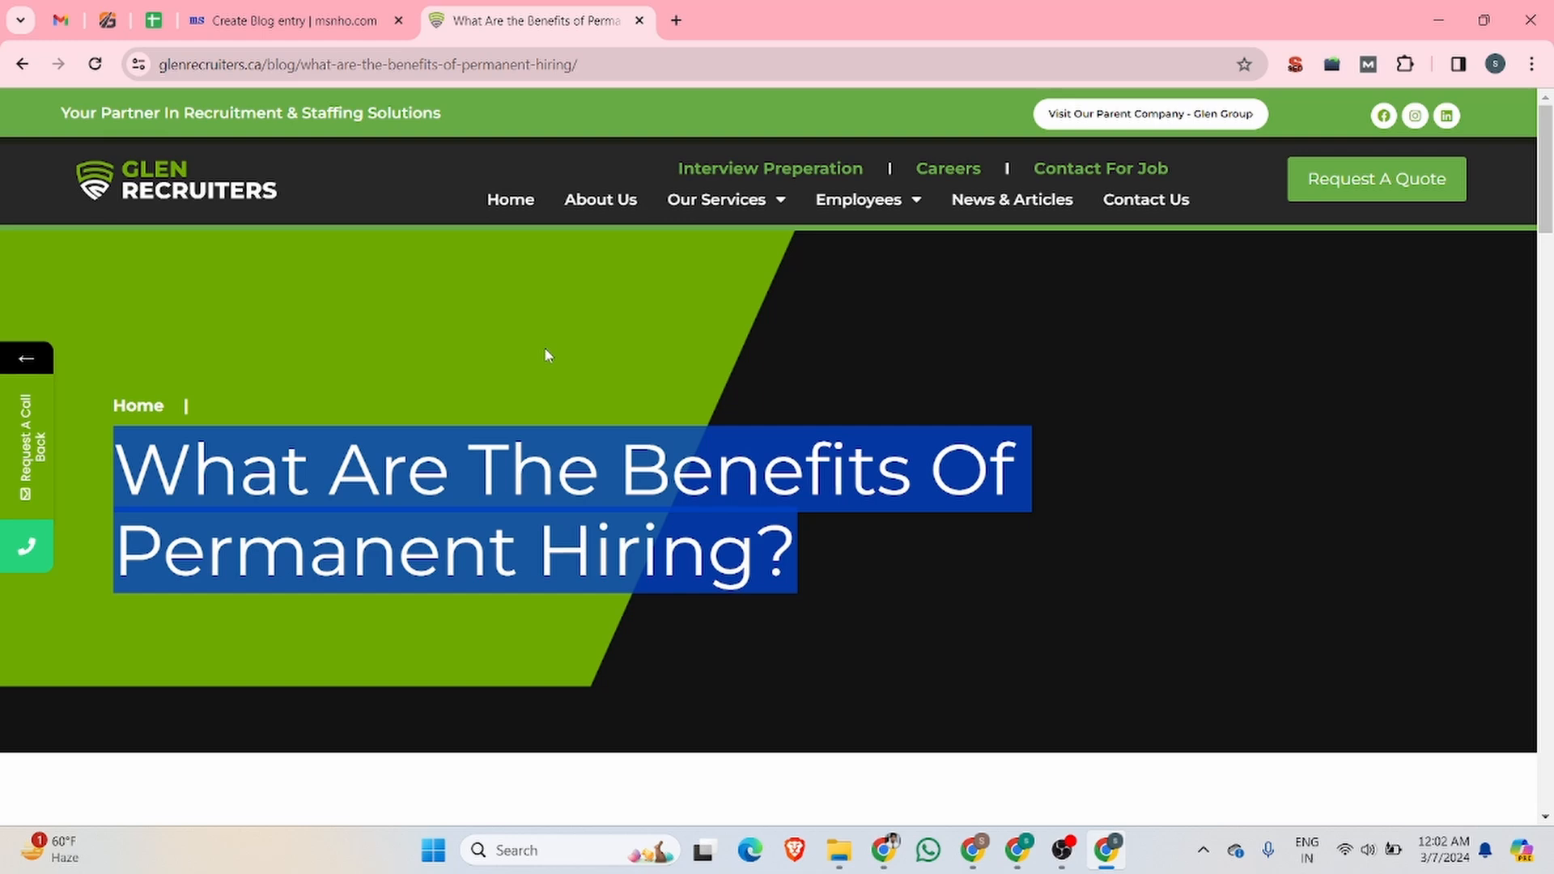
click(304, 18)
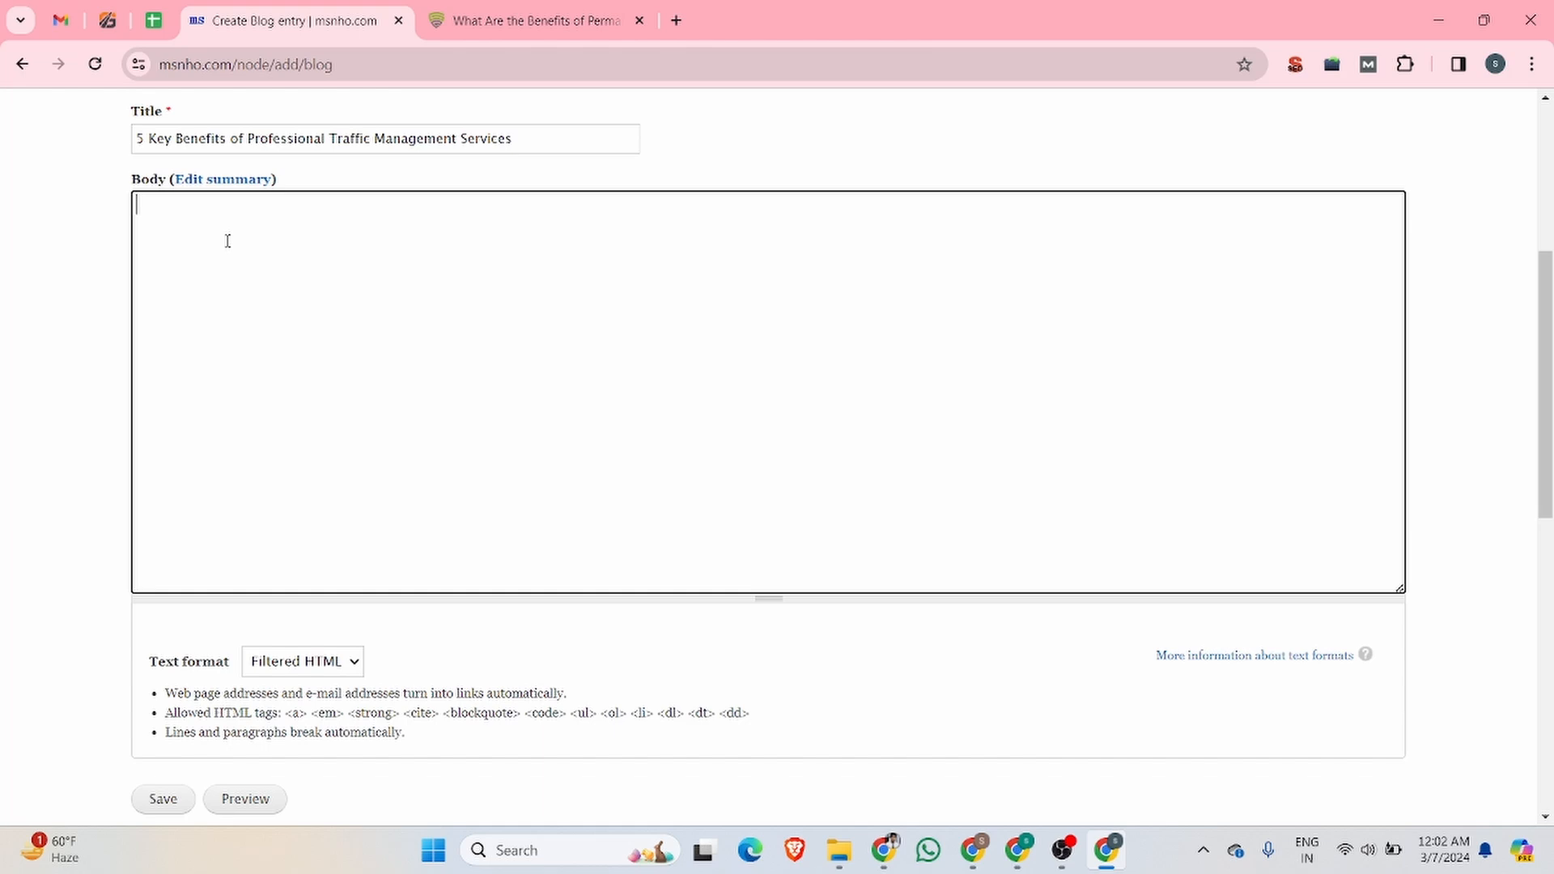
key(ctrl+Tab)
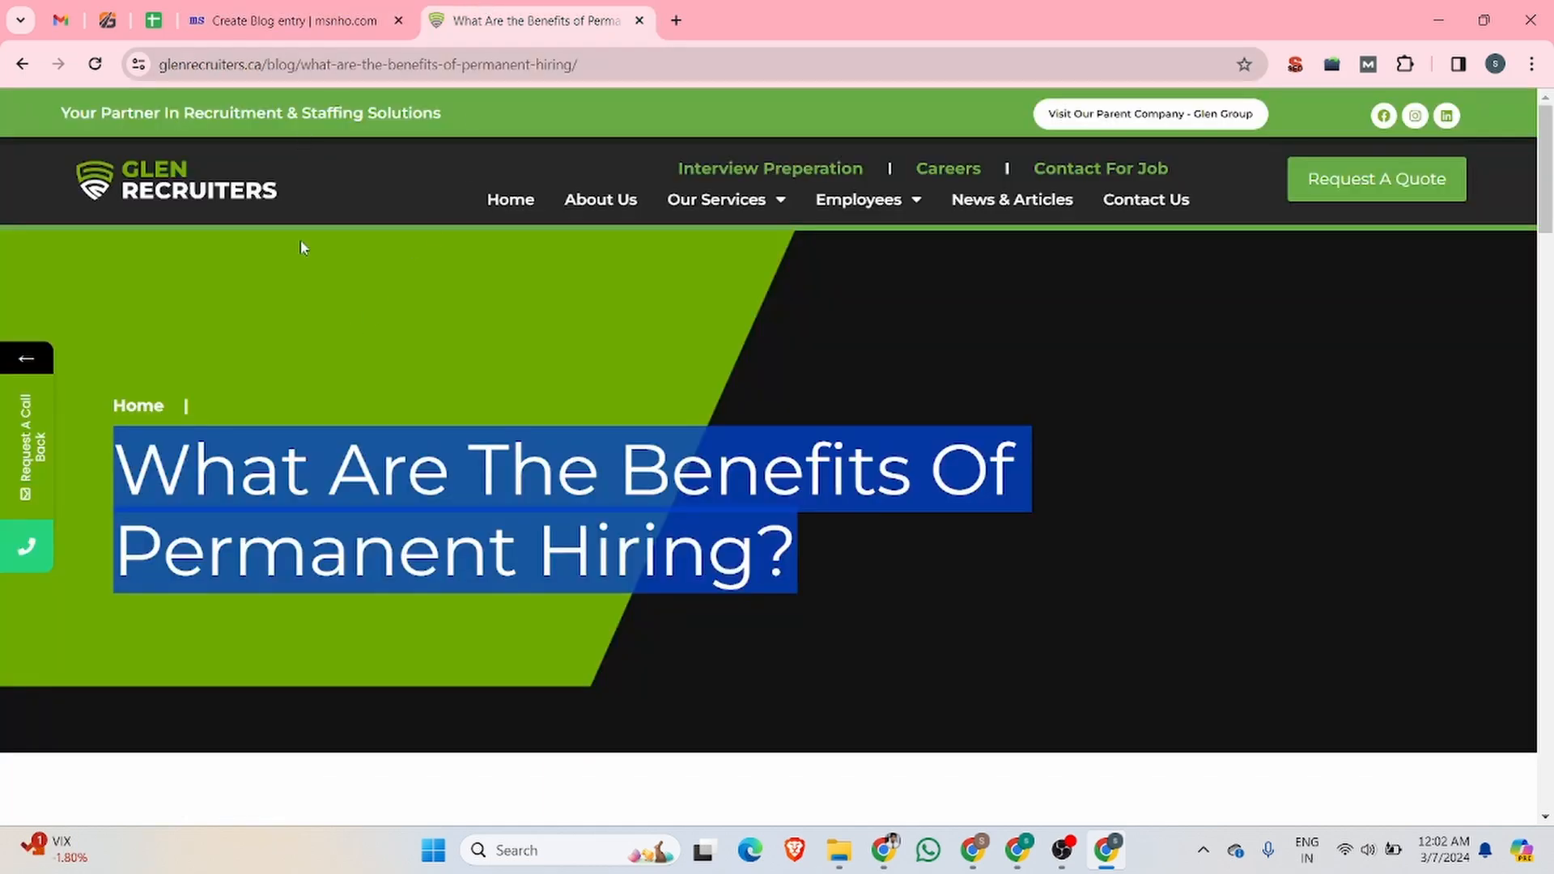
click(277, 8)
click(291, 139)
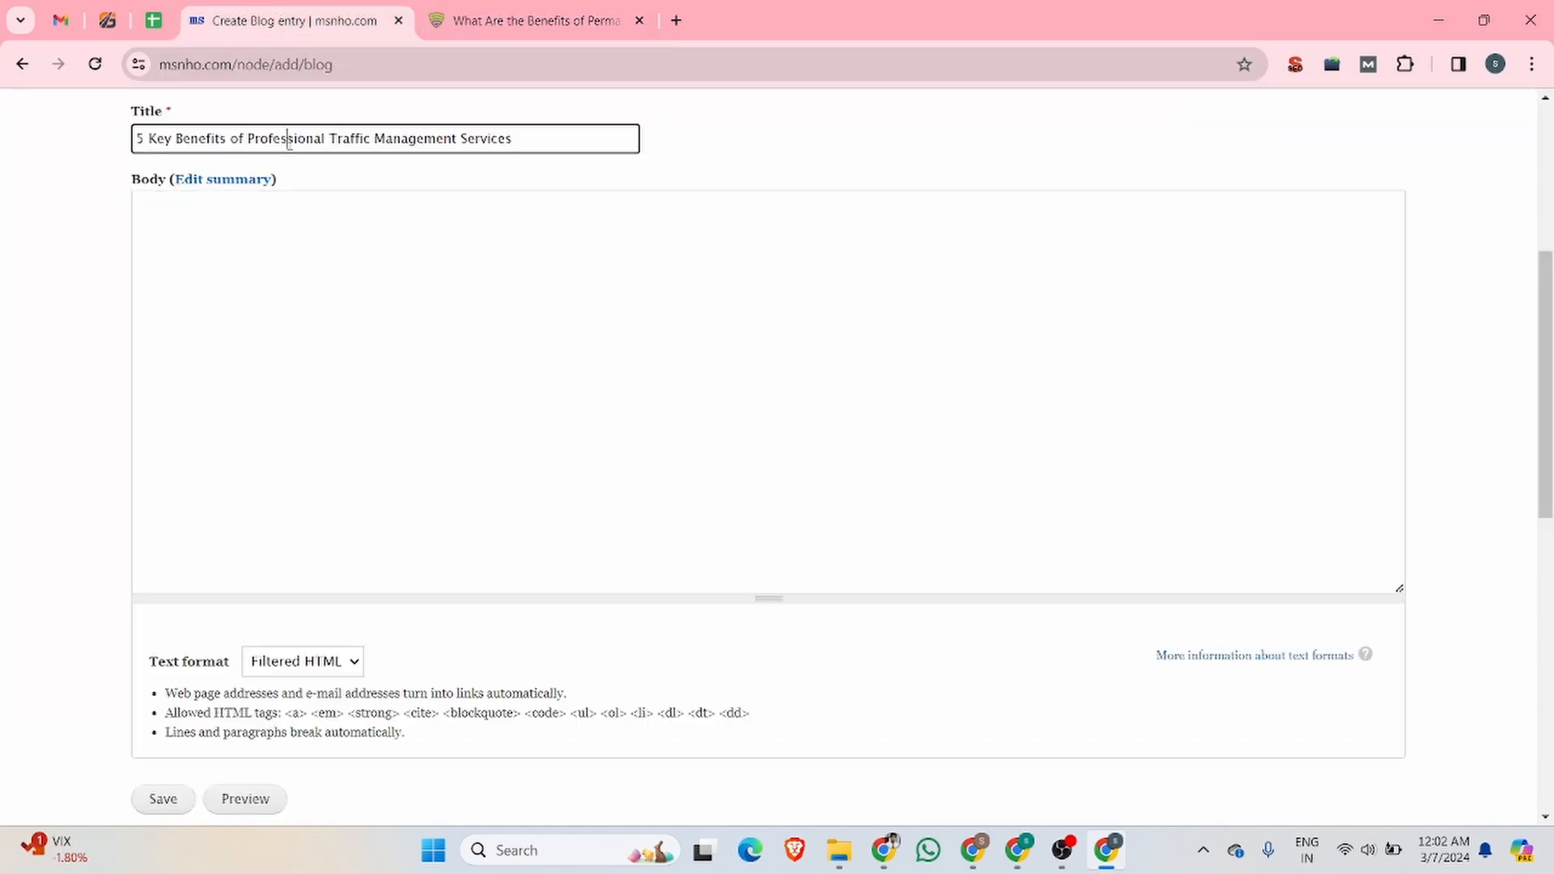
key(ctrl+a)
key(ctrl+v)
Step: Copy the Glen Recruiters article text from the introduction through the end of the Conclusion
click(316, 284)
key(ctrl+Tab)
scroll(176, 502, down, 10)
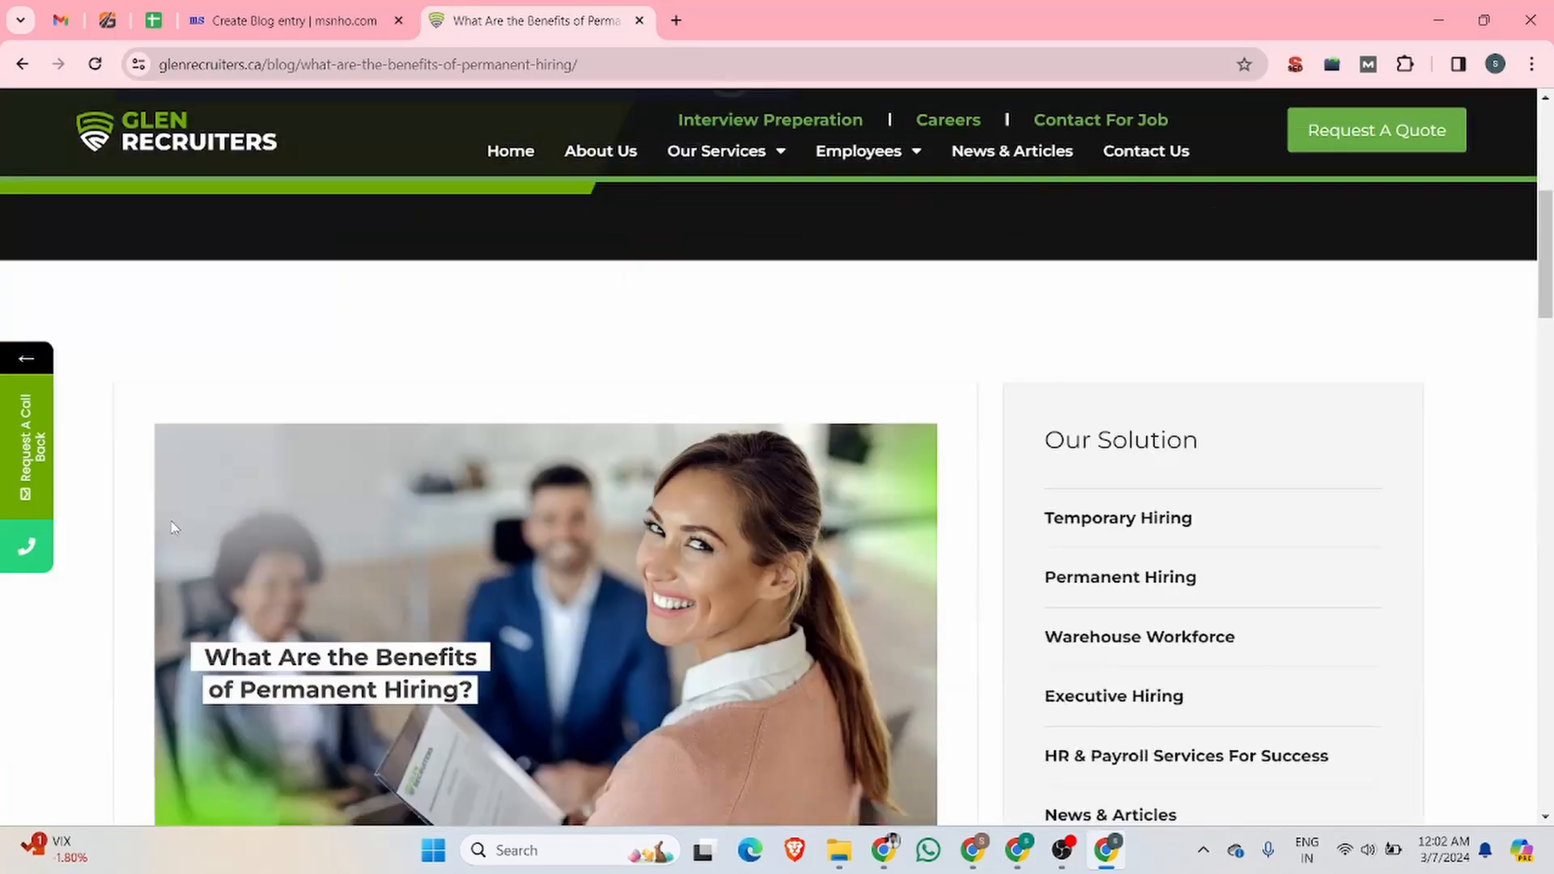
drag(164, 486, 683, 581)
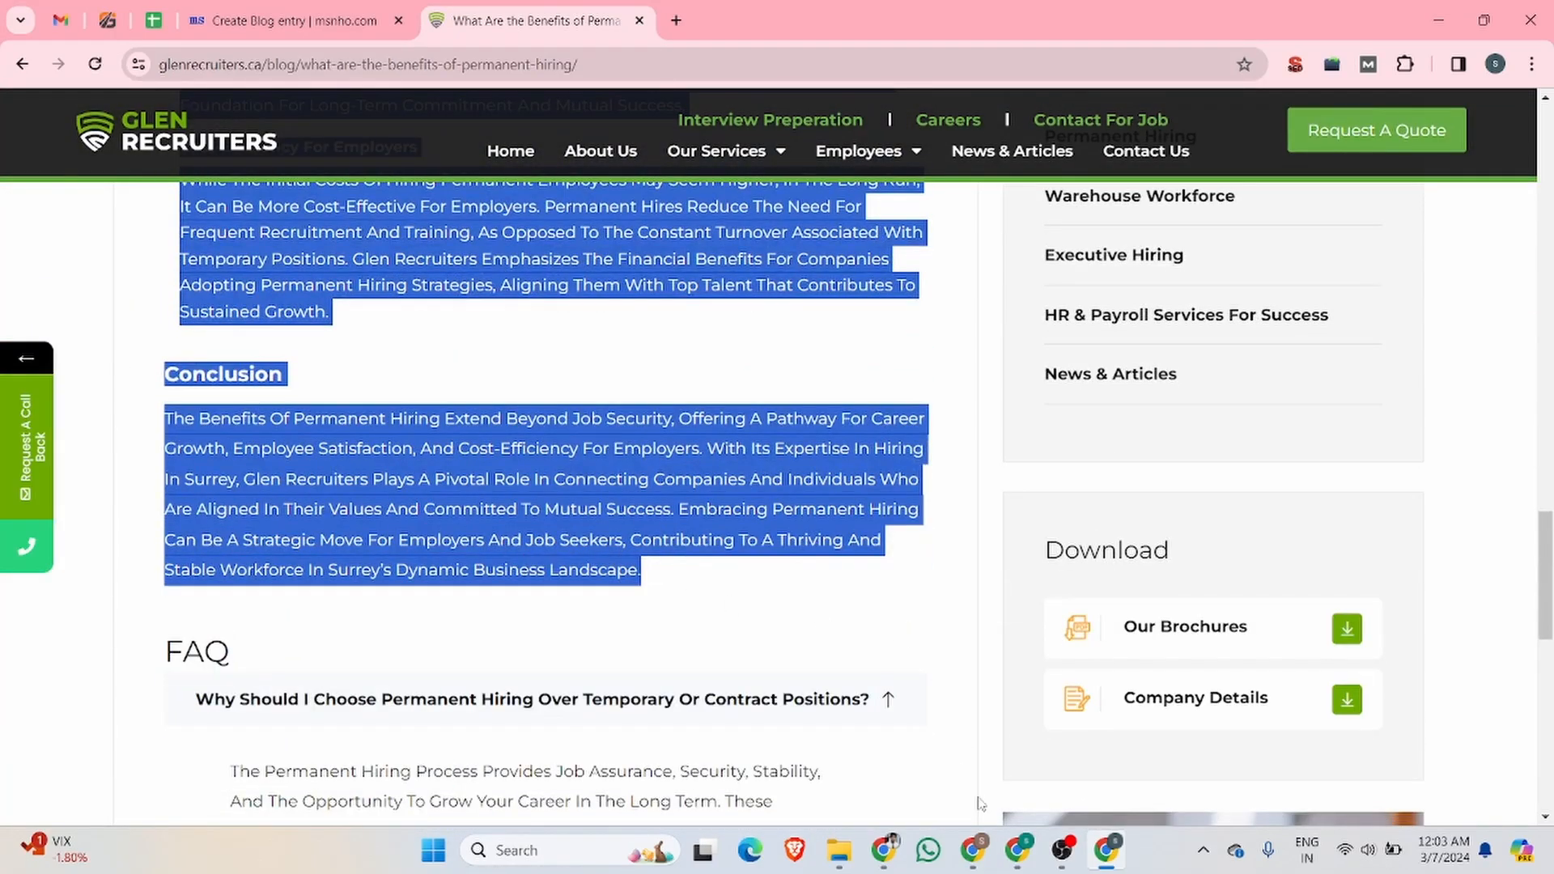
Step: Switch to the browser window with Claude and start a new chat prompt
click(884, 850)
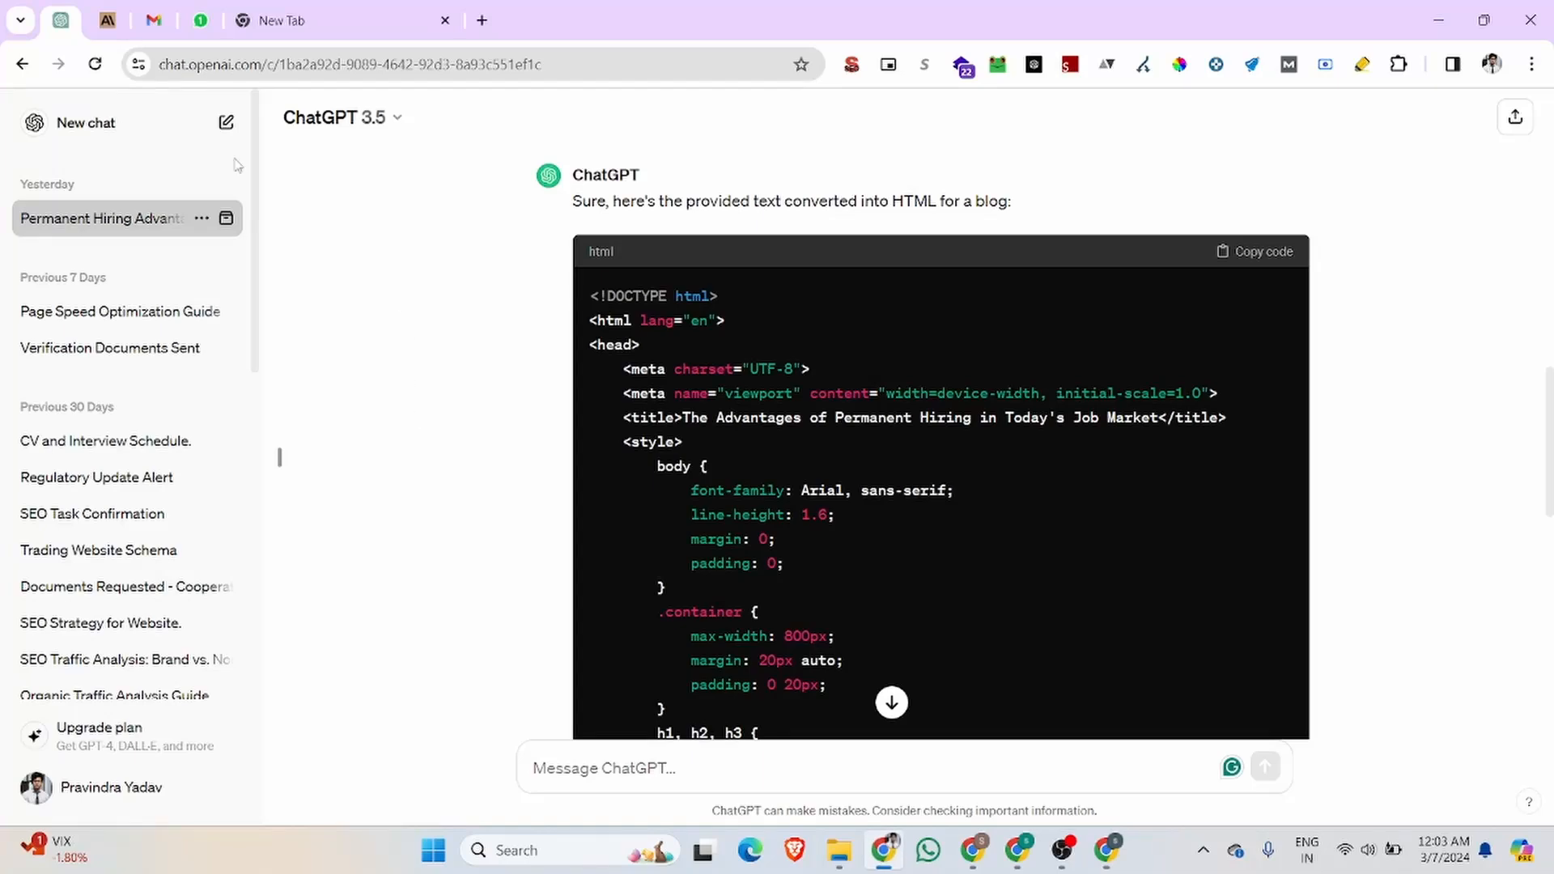
click(108, 20)
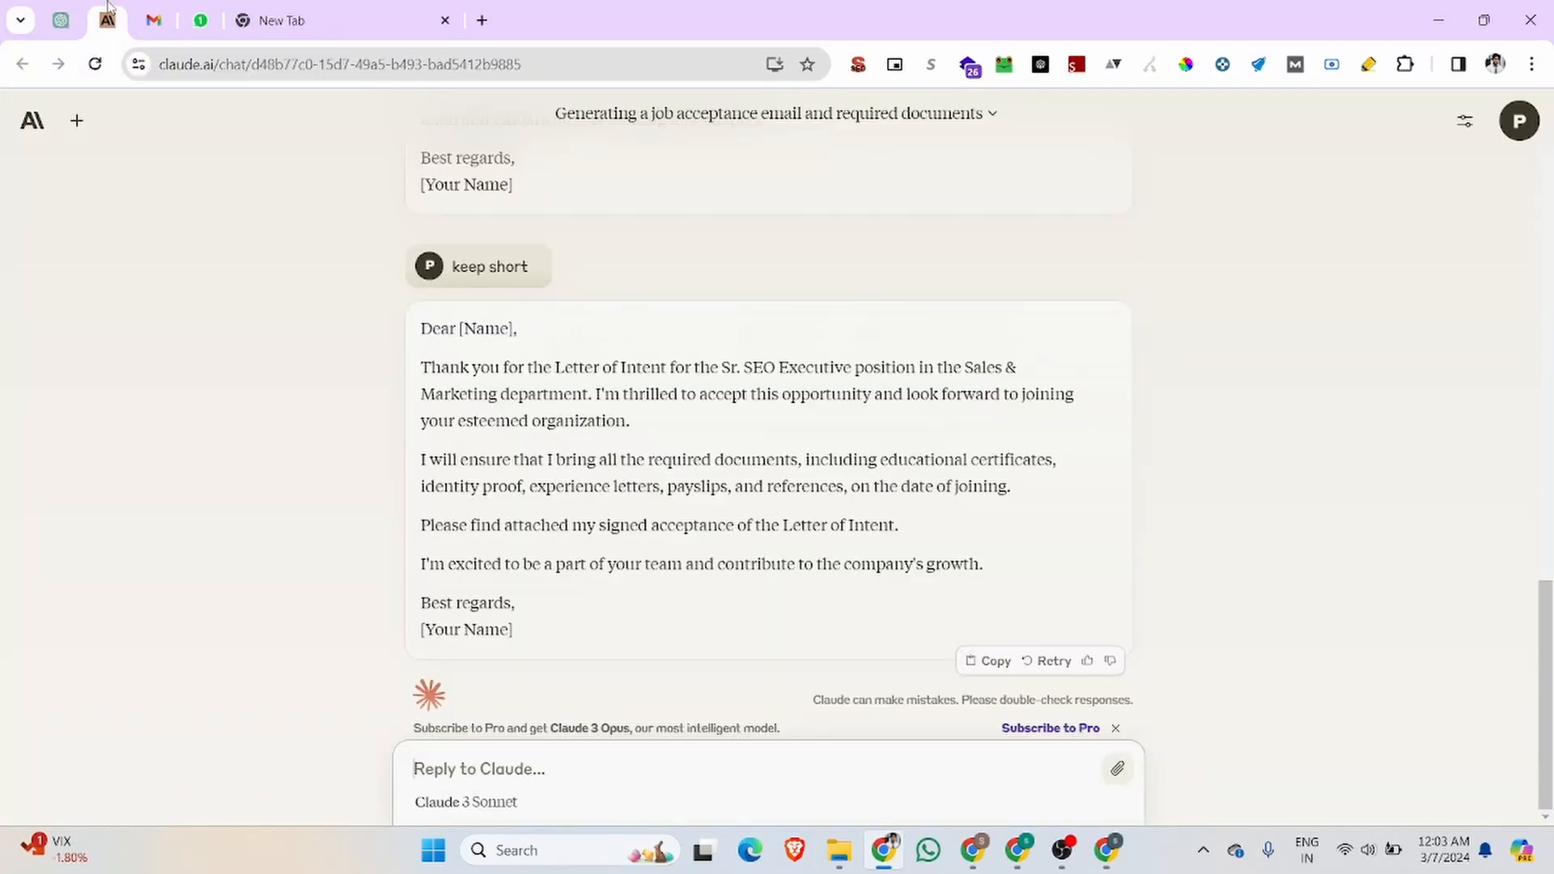
click(25, 123)
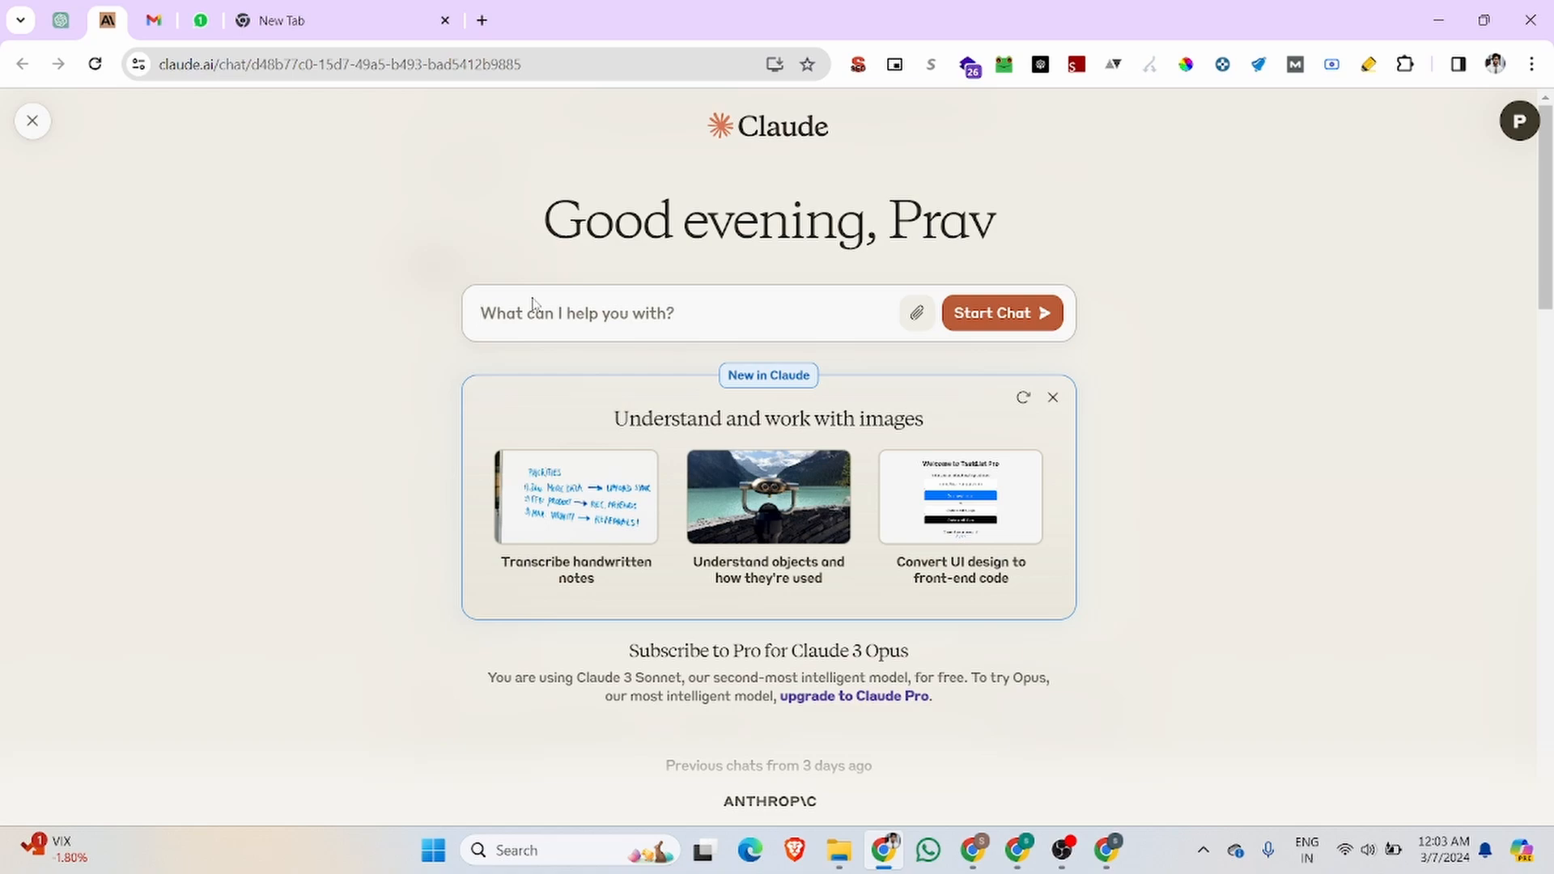
text(c)
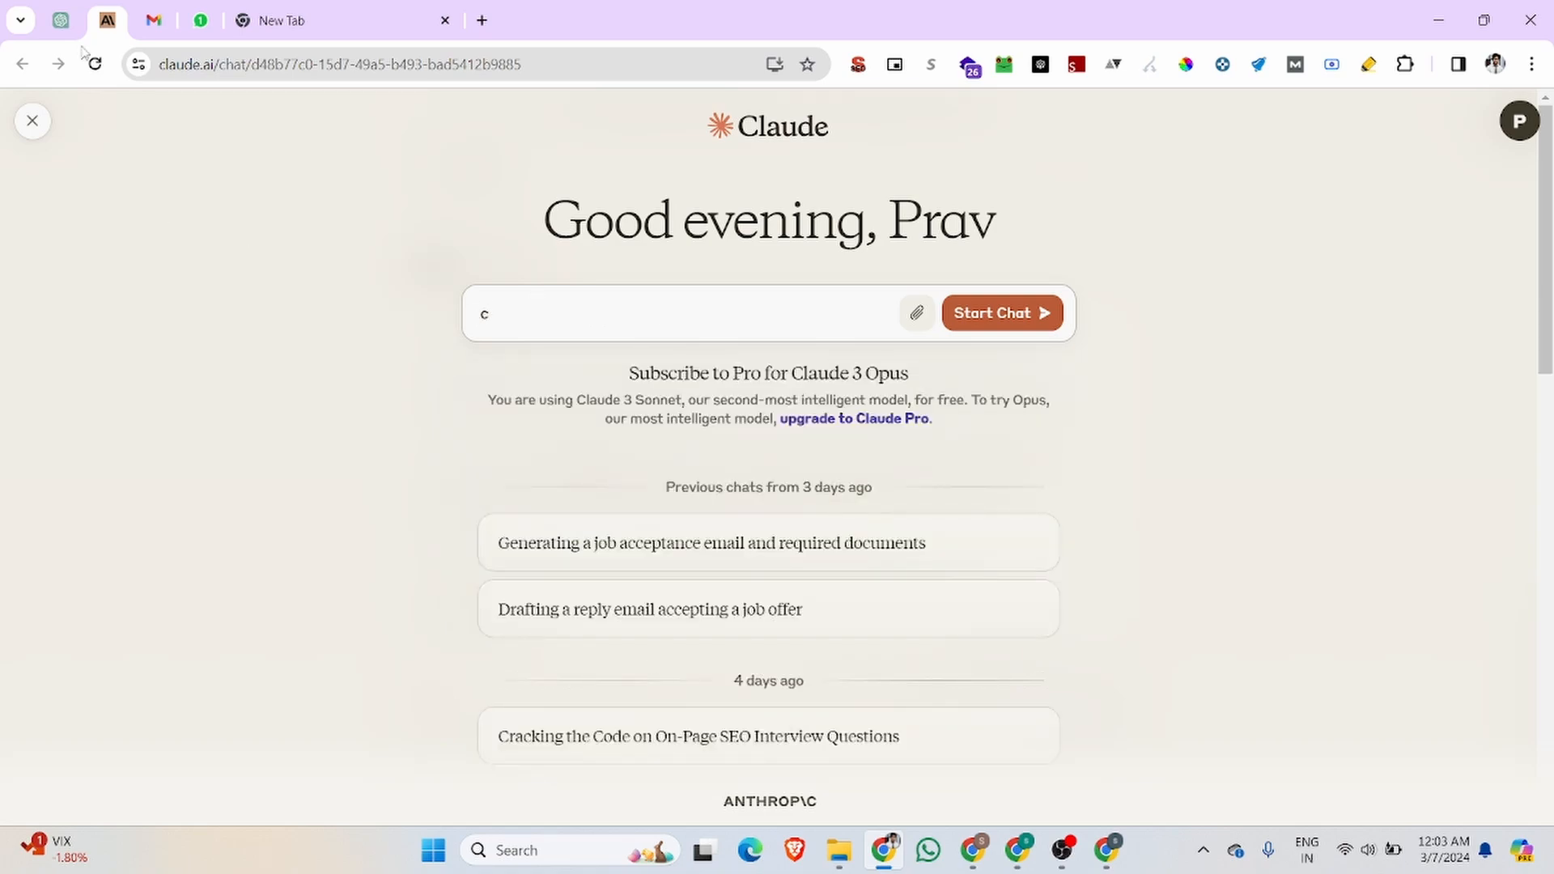
Step: Check the wording of the earlier blog conversion prompt in ChatGPT and return to the new Claude chat
click(60, 20)
scroll(803, 412, up, 15)
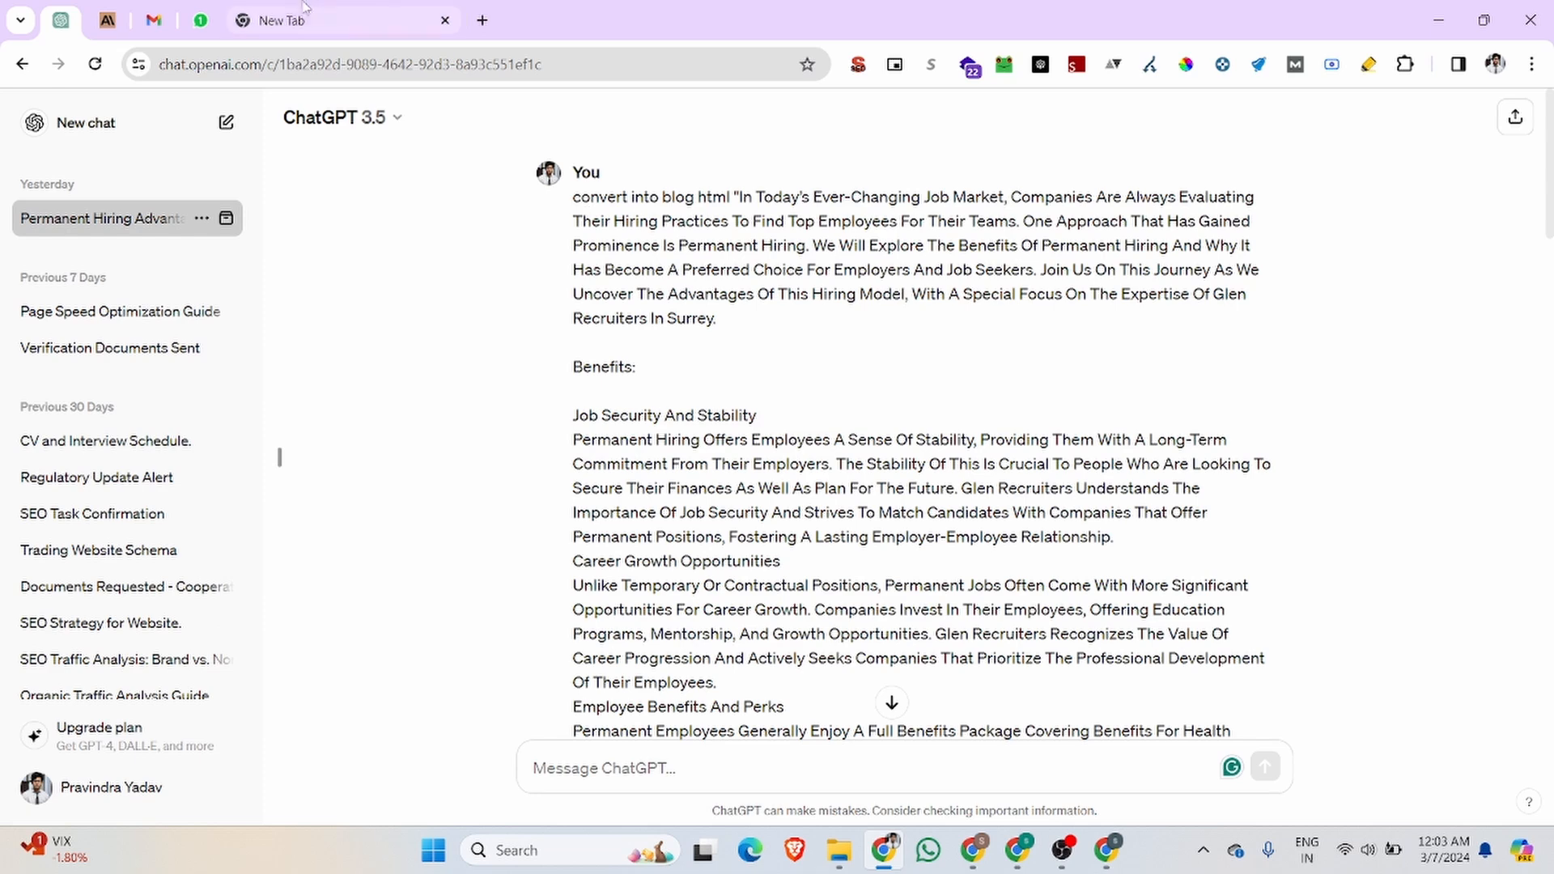
click(281, 21)
click(113, 10)
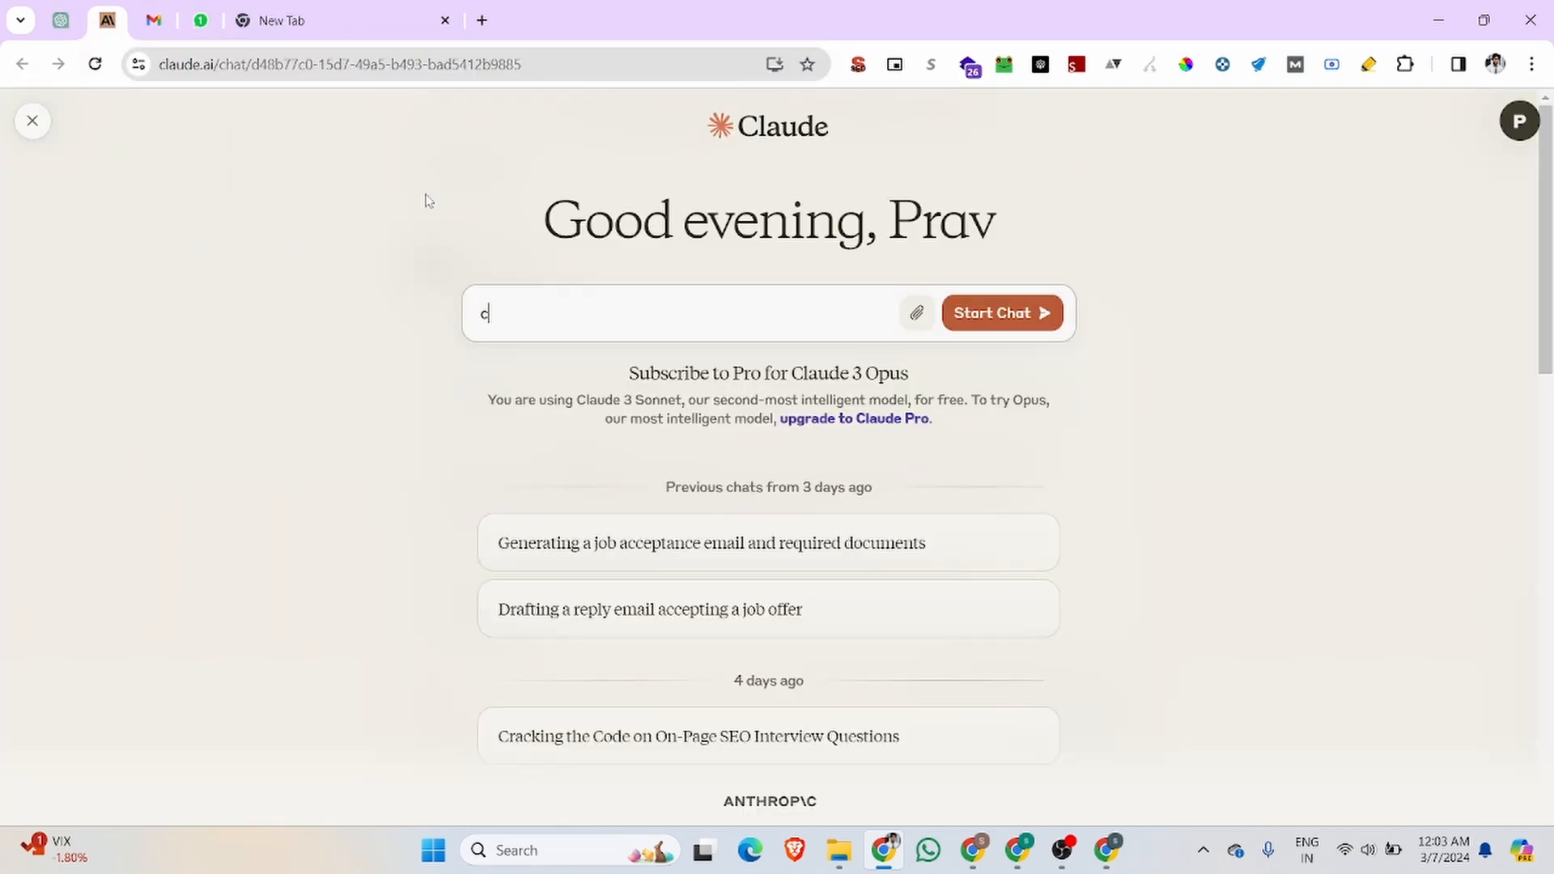
Step: Ask Claude to "convert into blog html" with the copied permanent hiring article pasted in quotes
text(on)
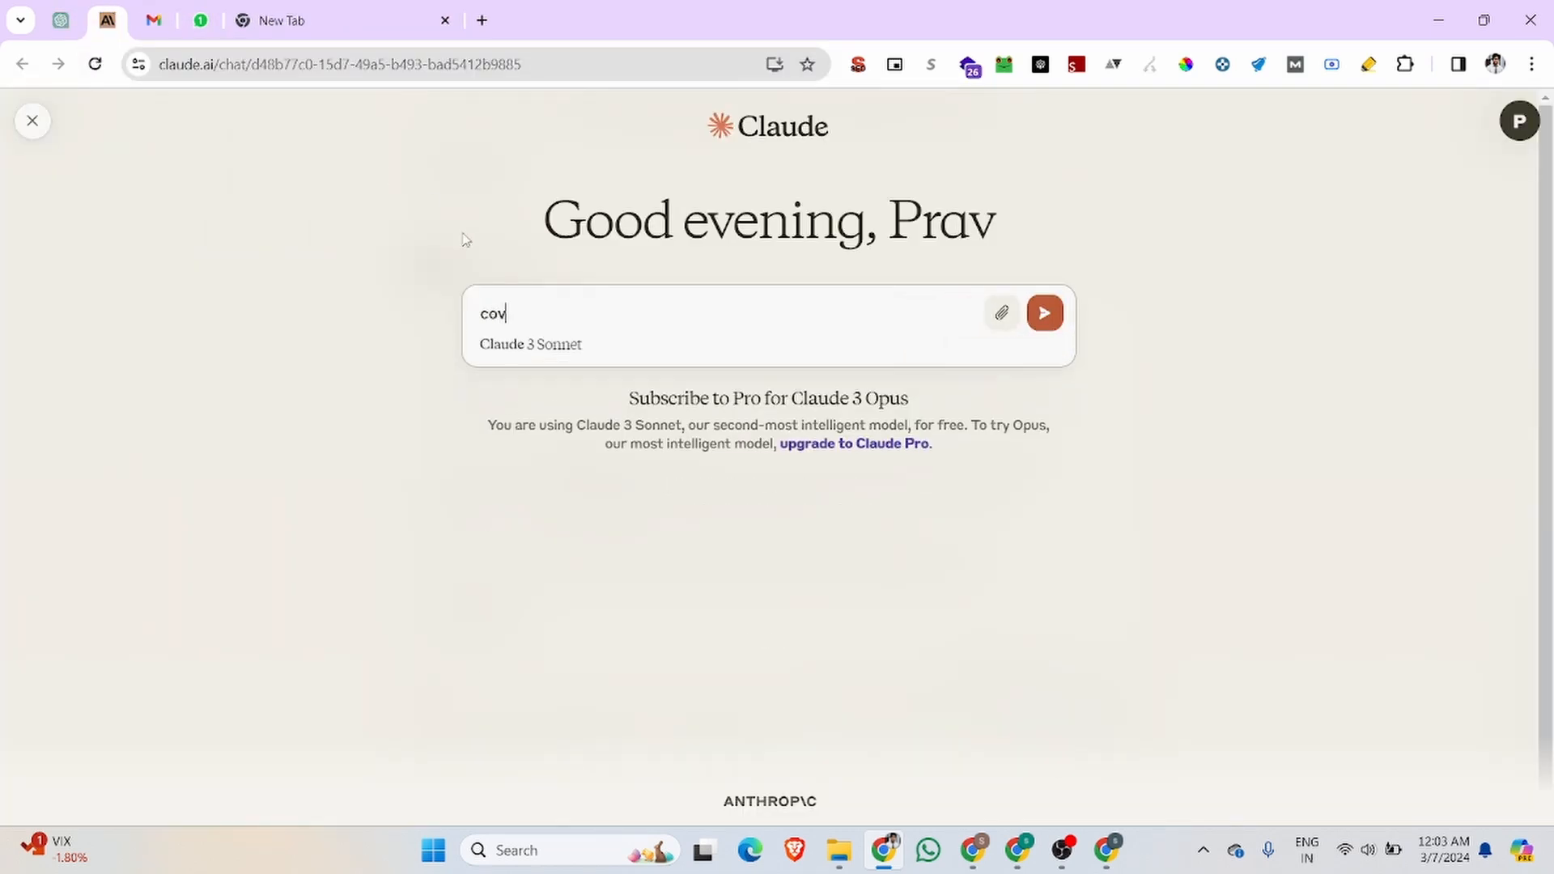
text(ve)
text(rt into blog html)
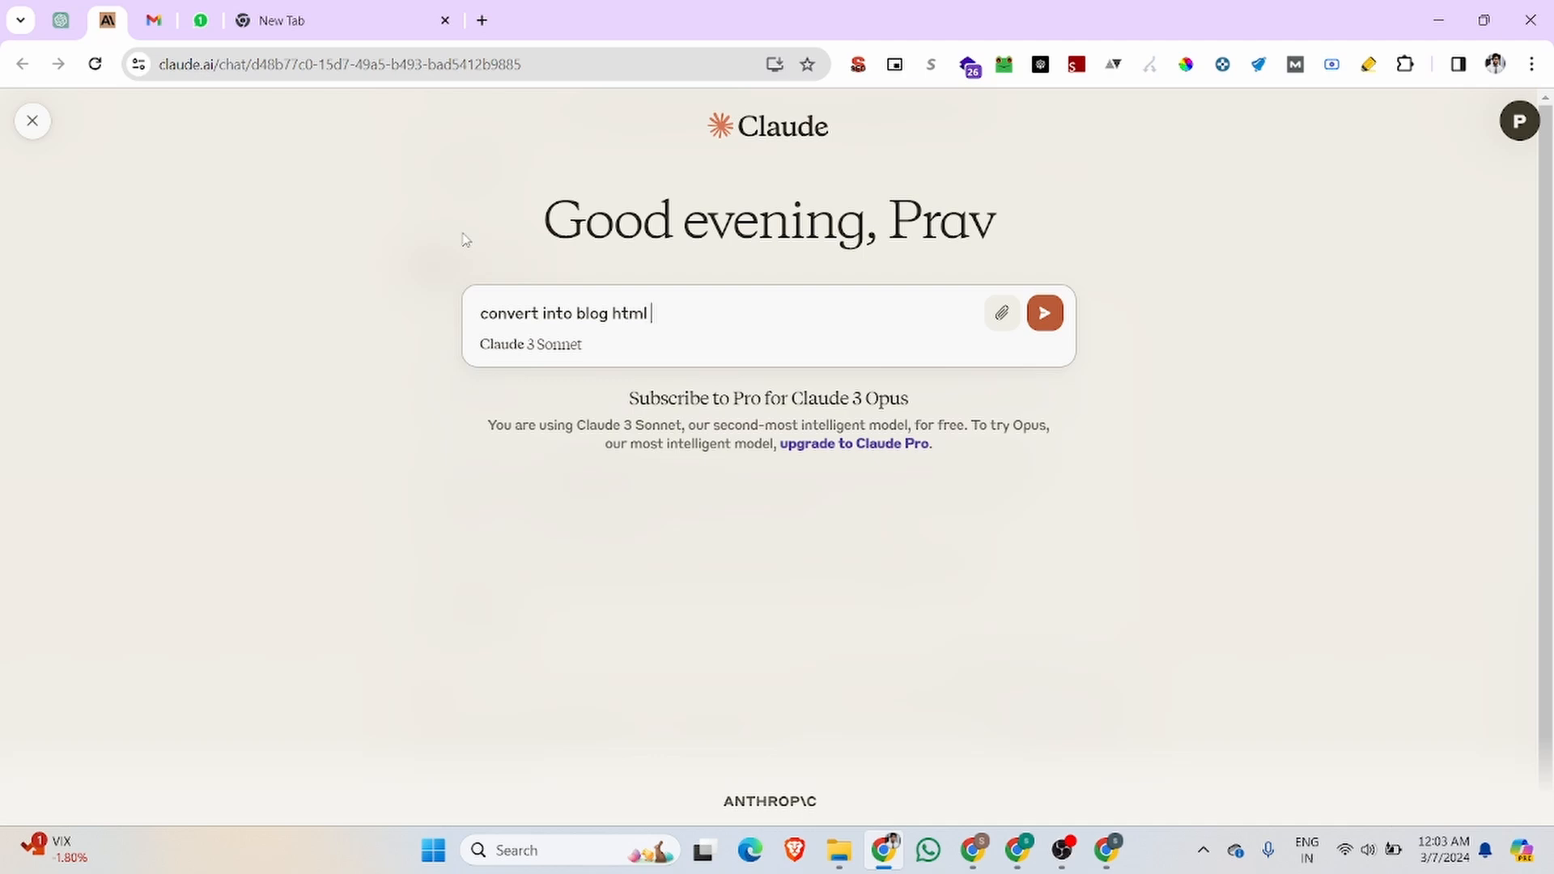
key(ctrl+v)
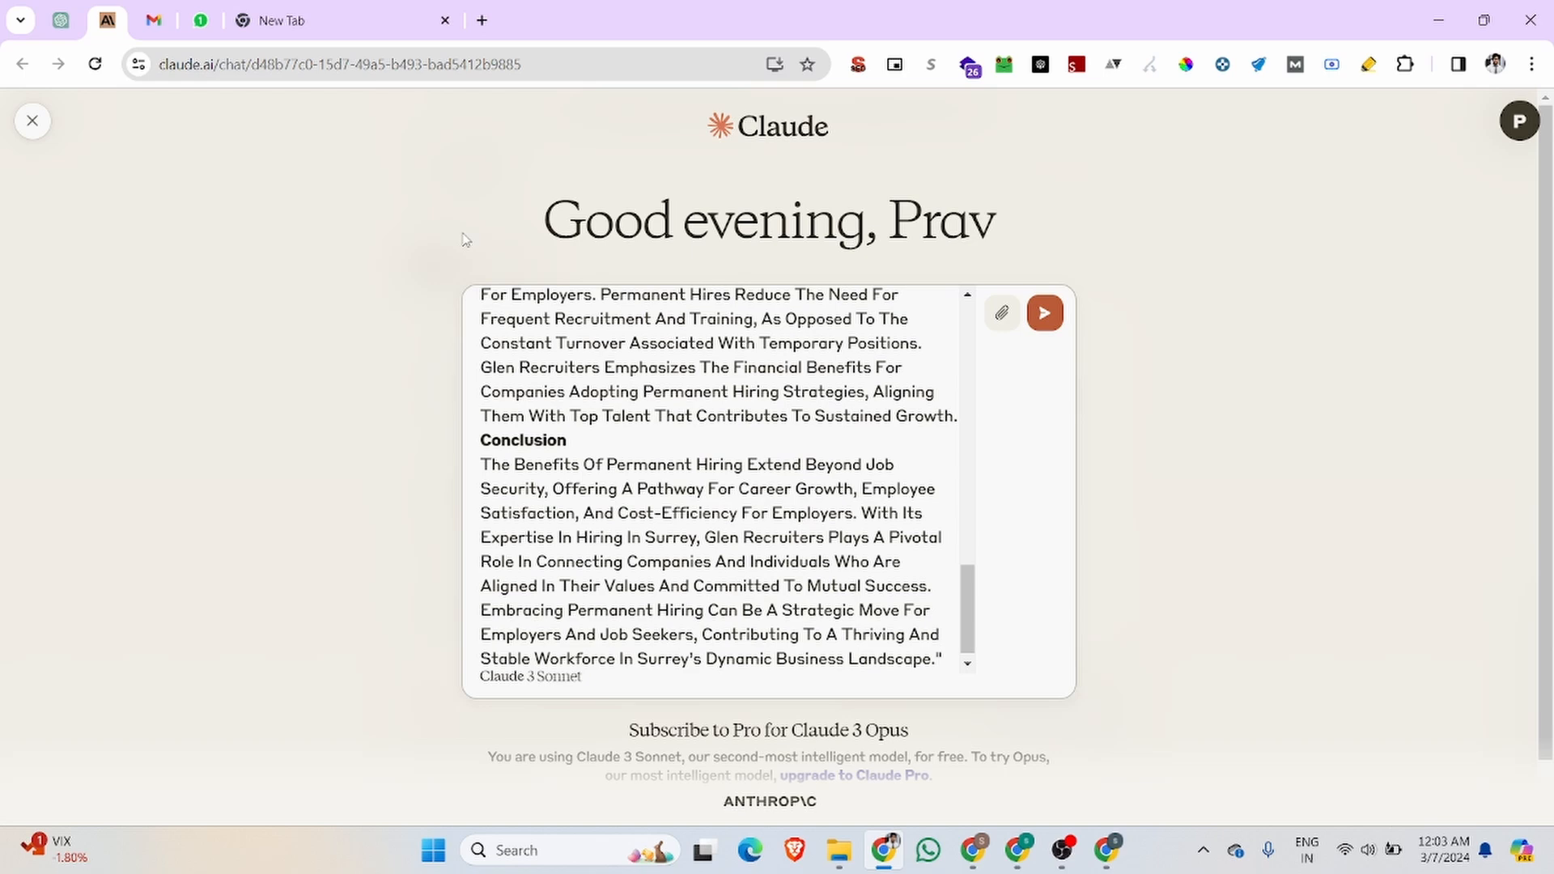
key(Return)
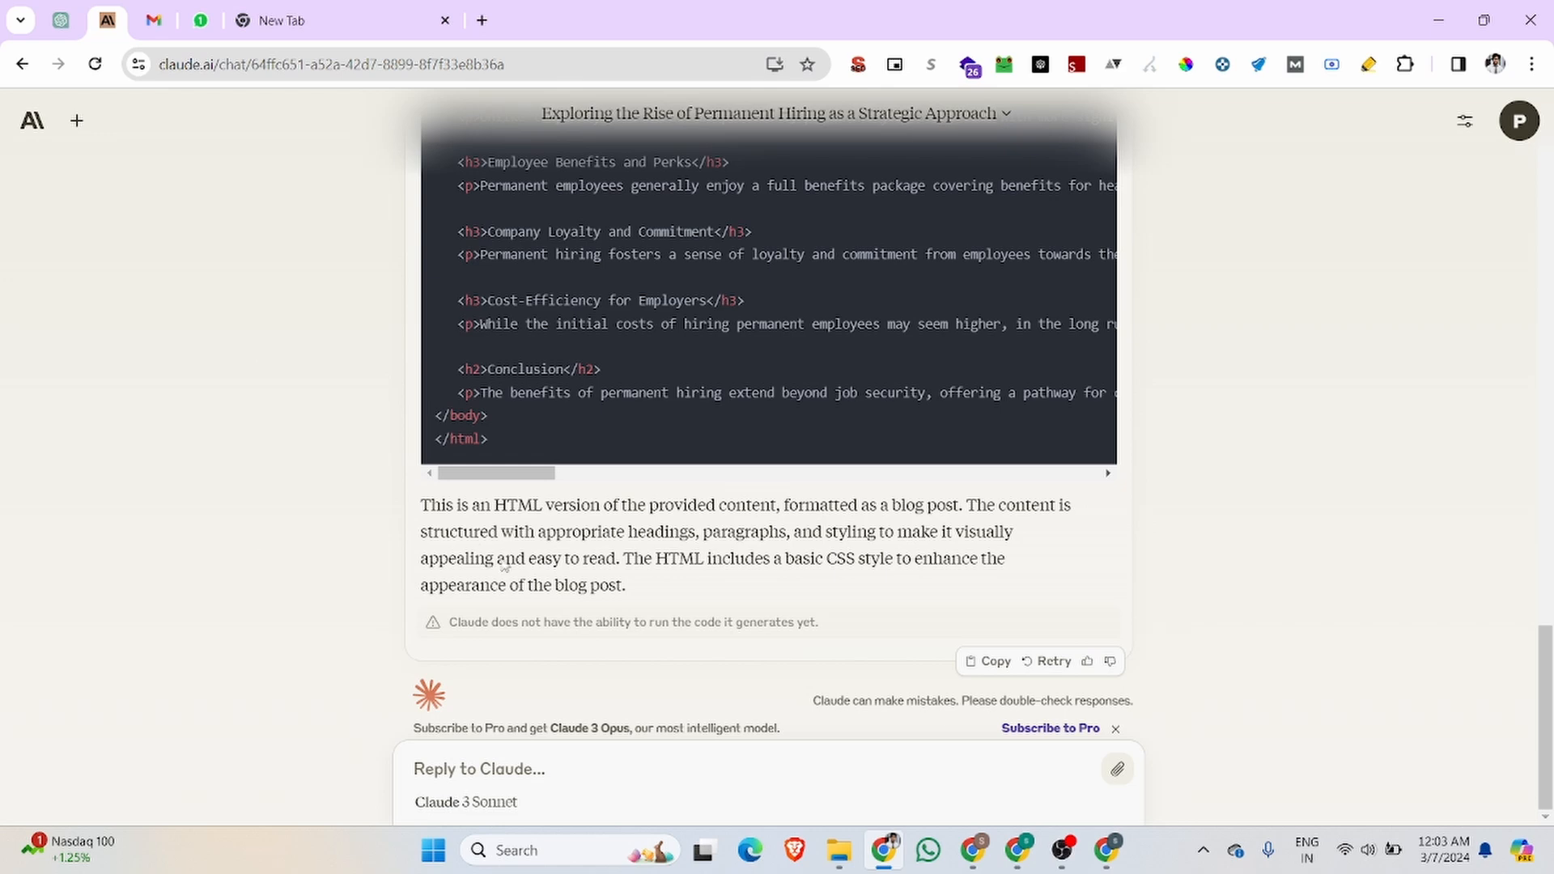
Step: Reload the Claude chat and copy the generated HTML code of the article
click(94, 64)
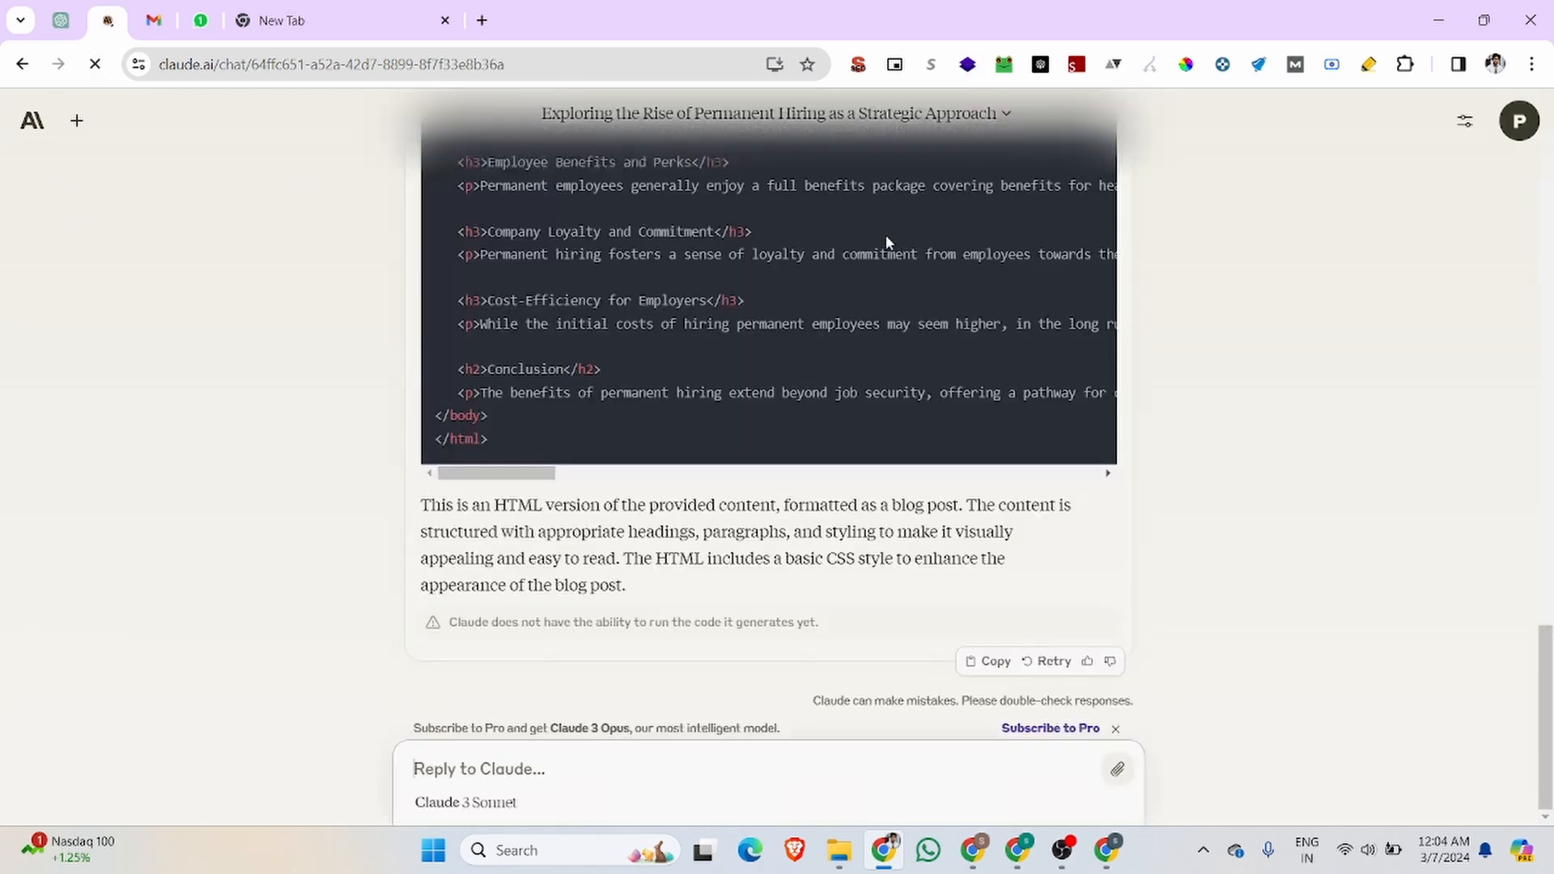
scroll(1171, 421, up, 15)
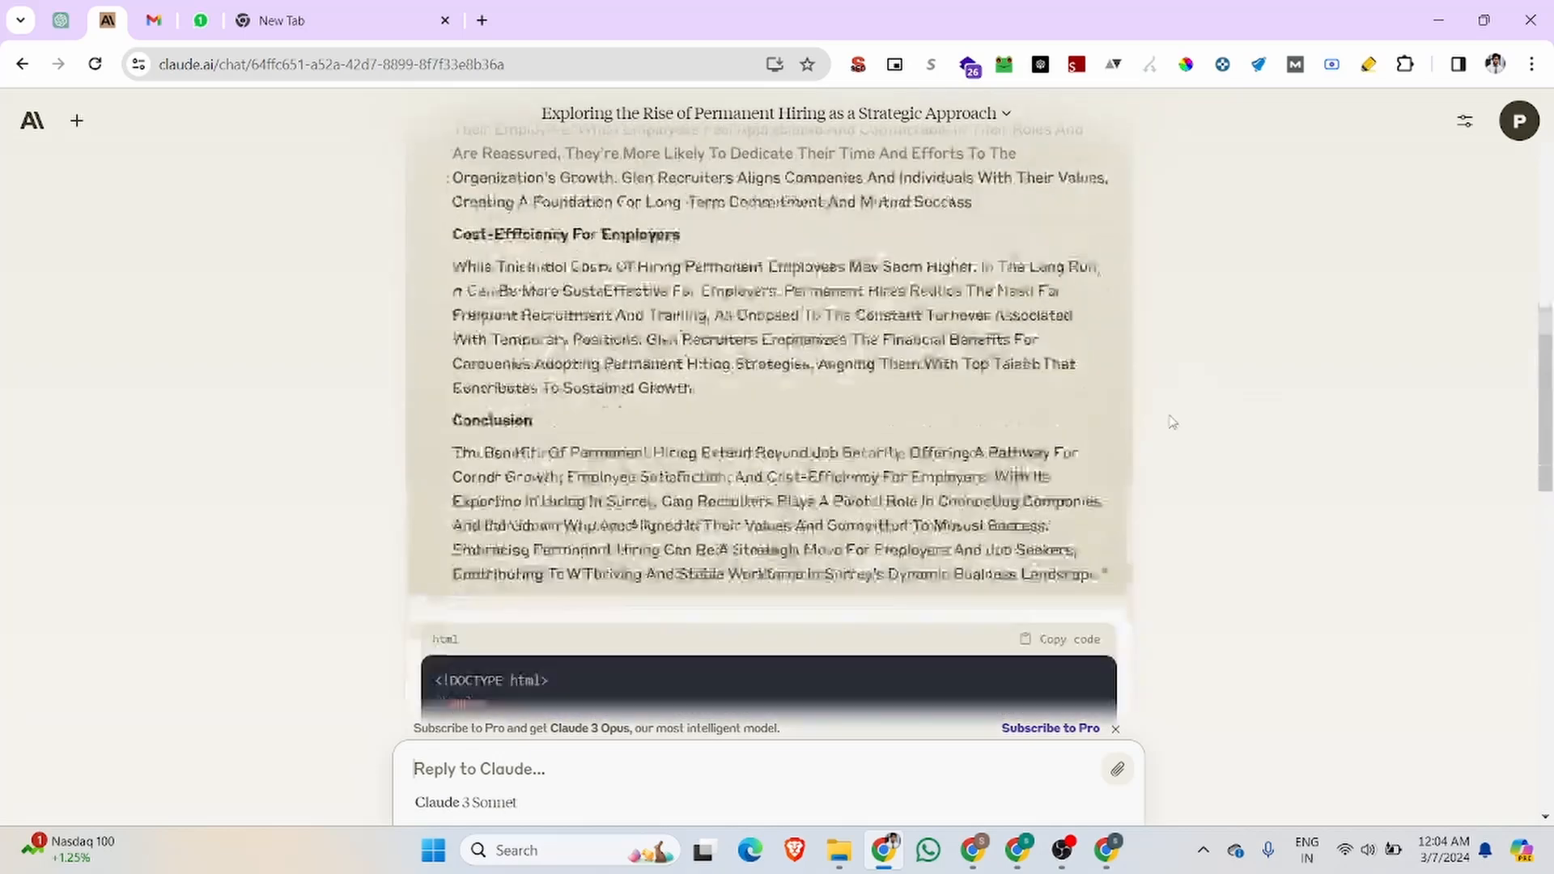
click(1053, 374)
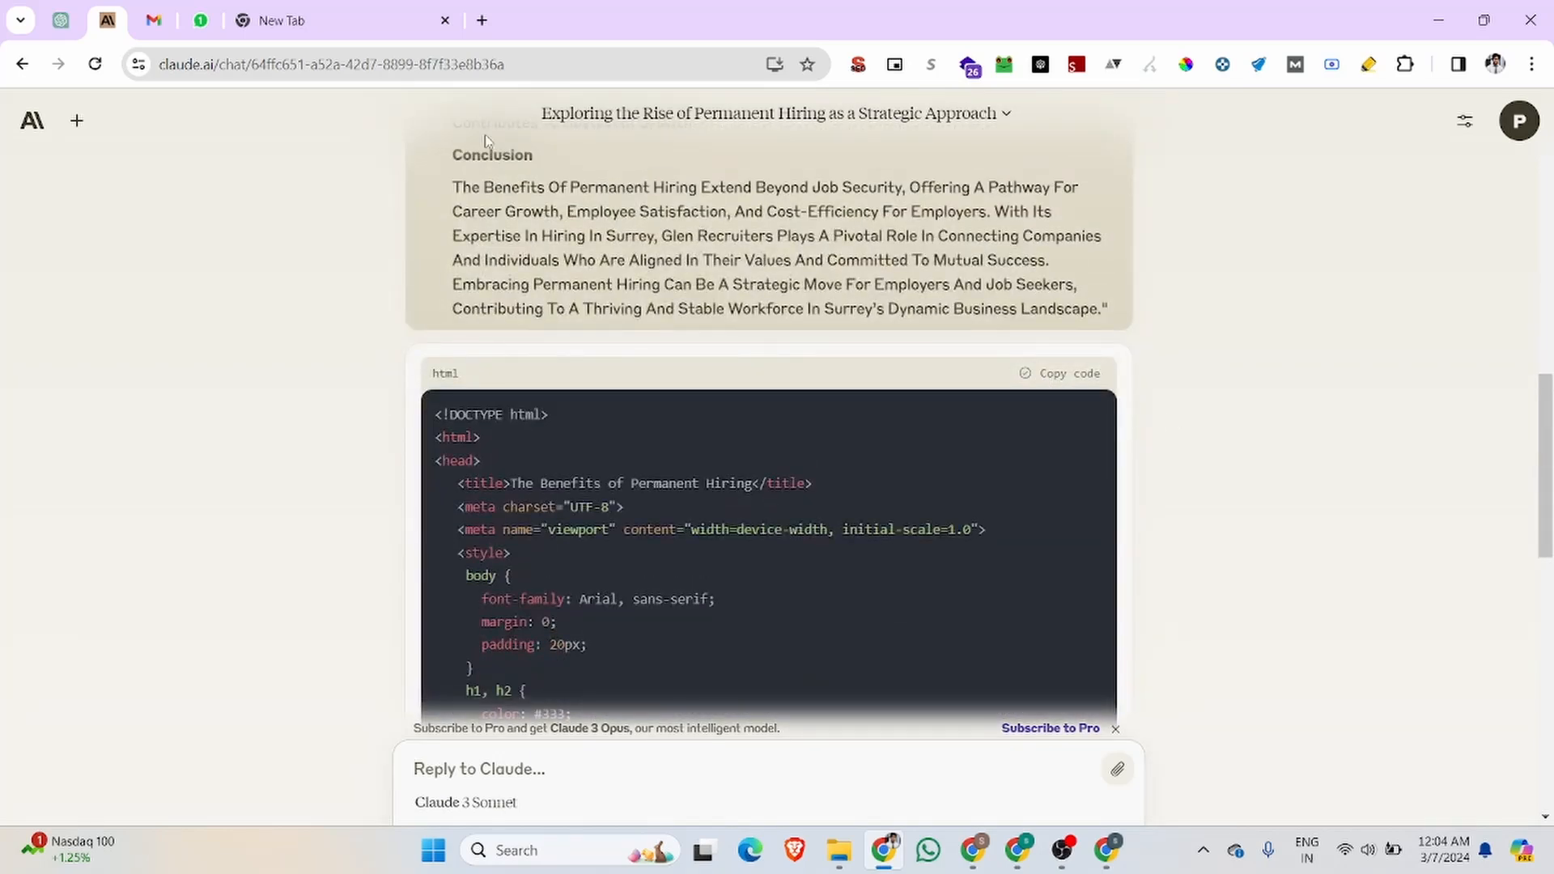
Step: Paste the copied HTML into the Body of the msnho.com blog entry, keeping the Filtered HTML text format
click(1112, 860)
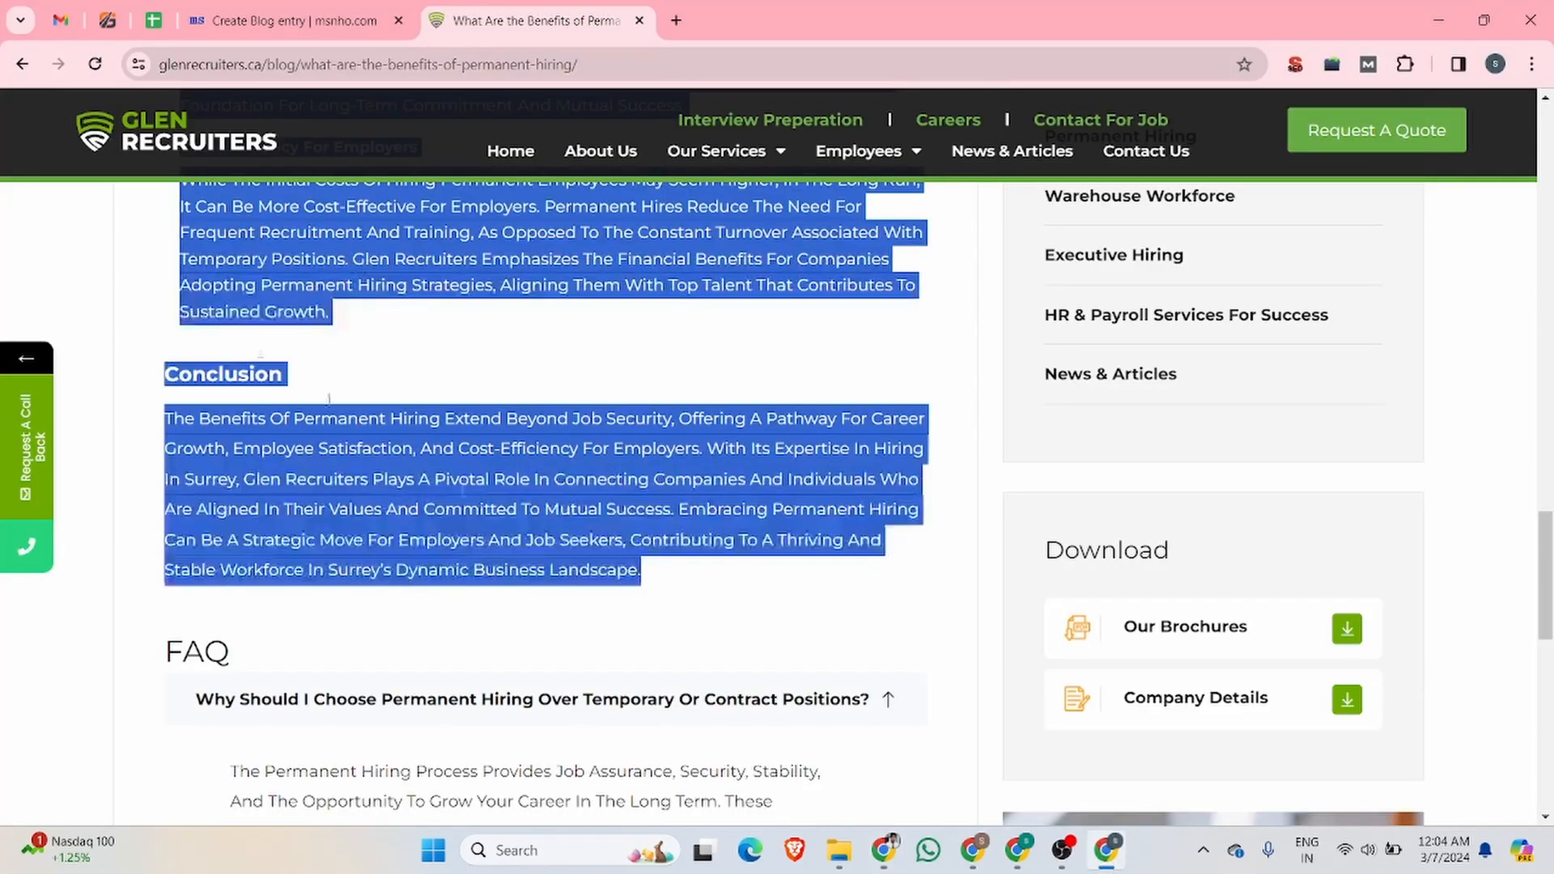
click(283, 20)
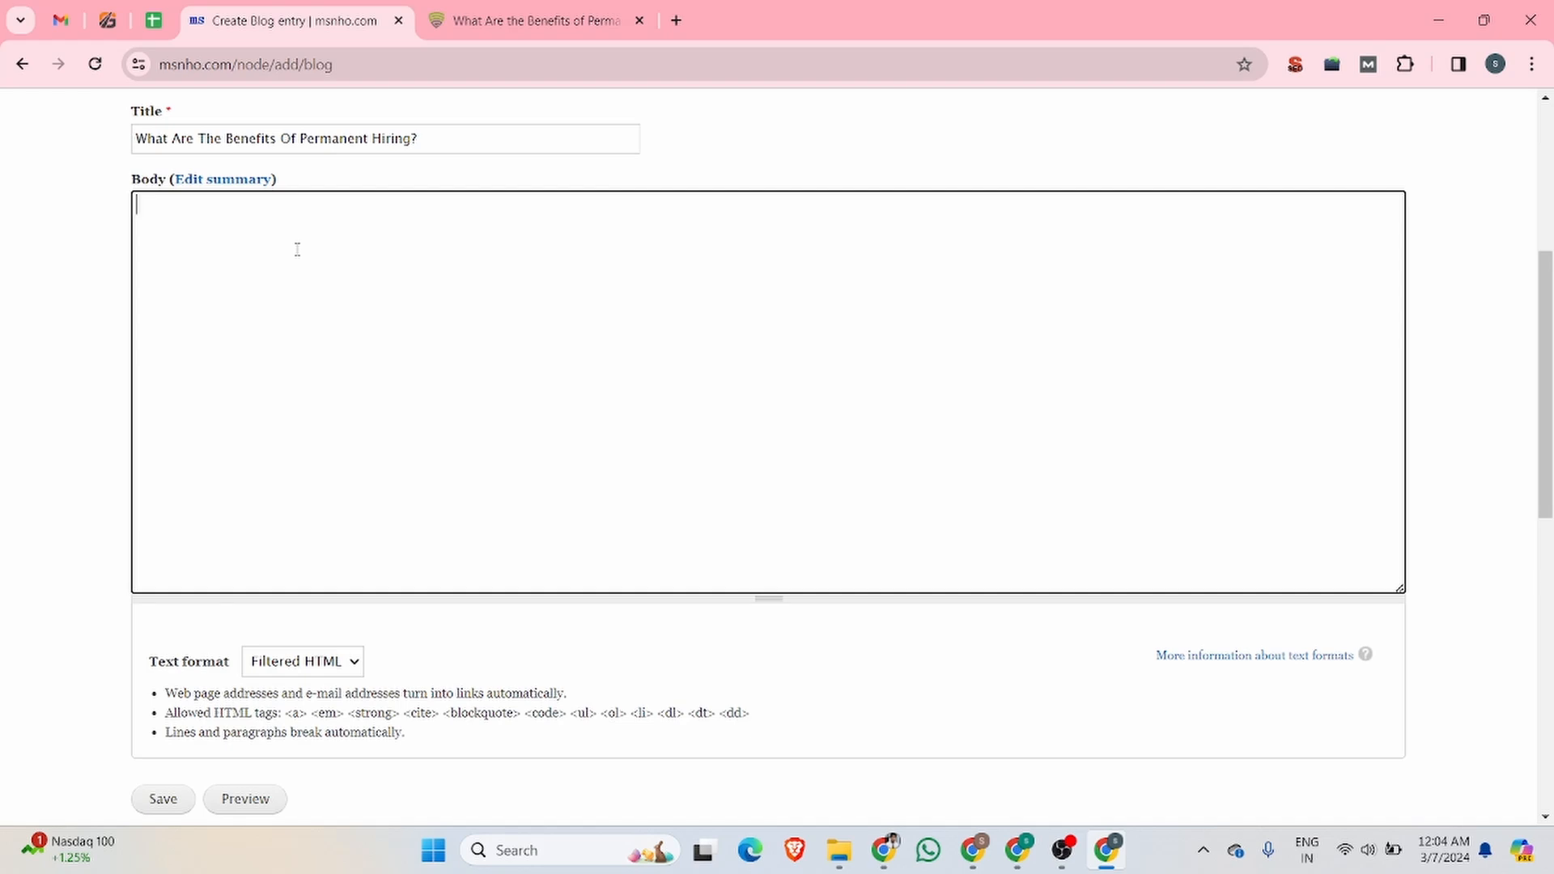
click(320, 669)
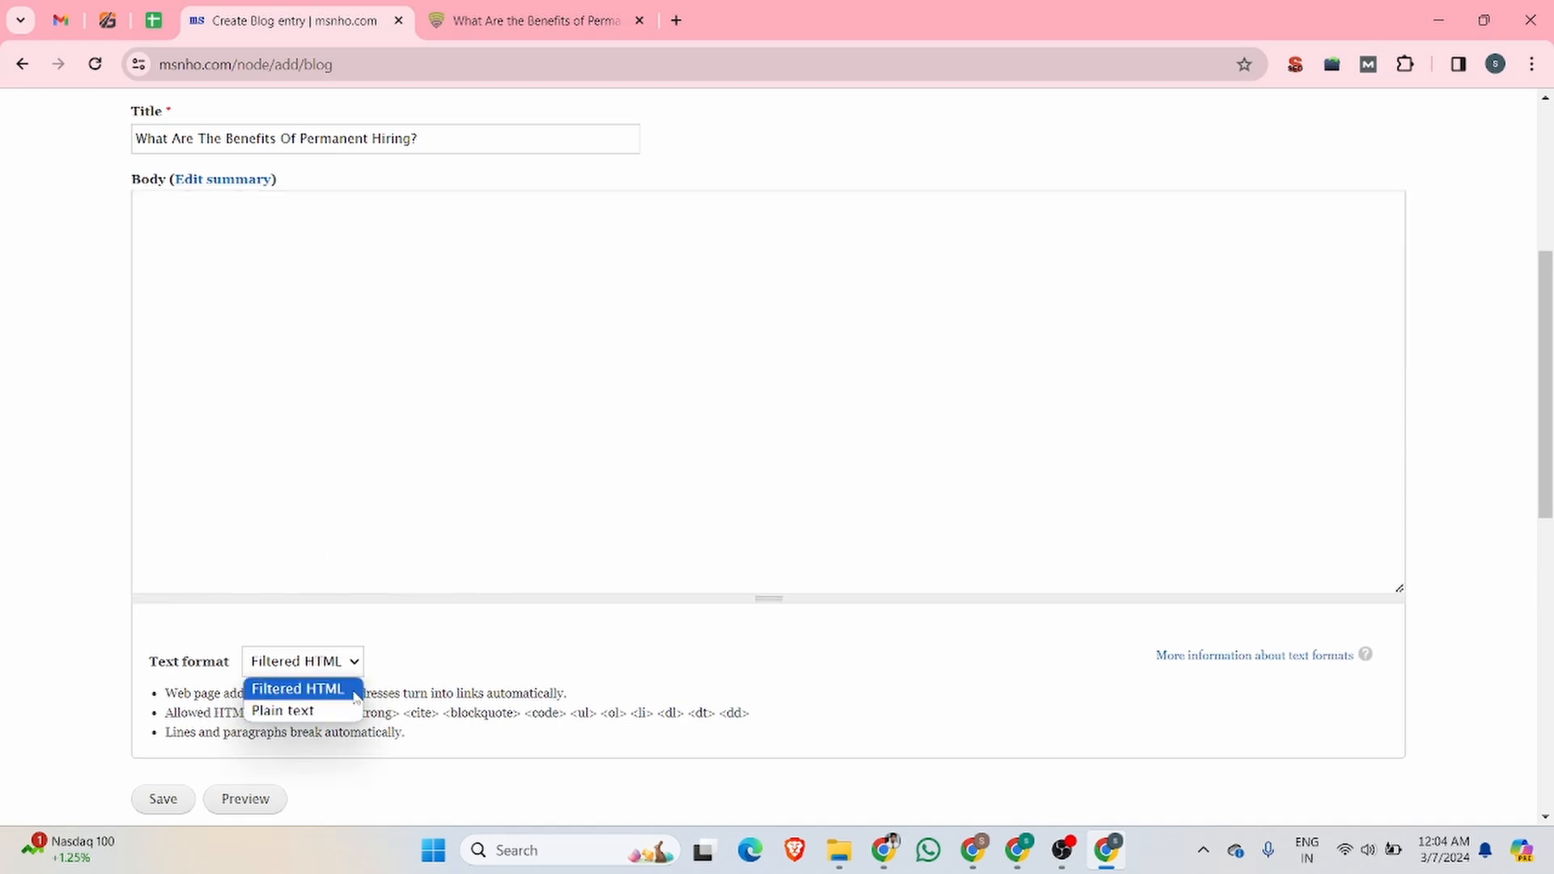
click(204, 258)
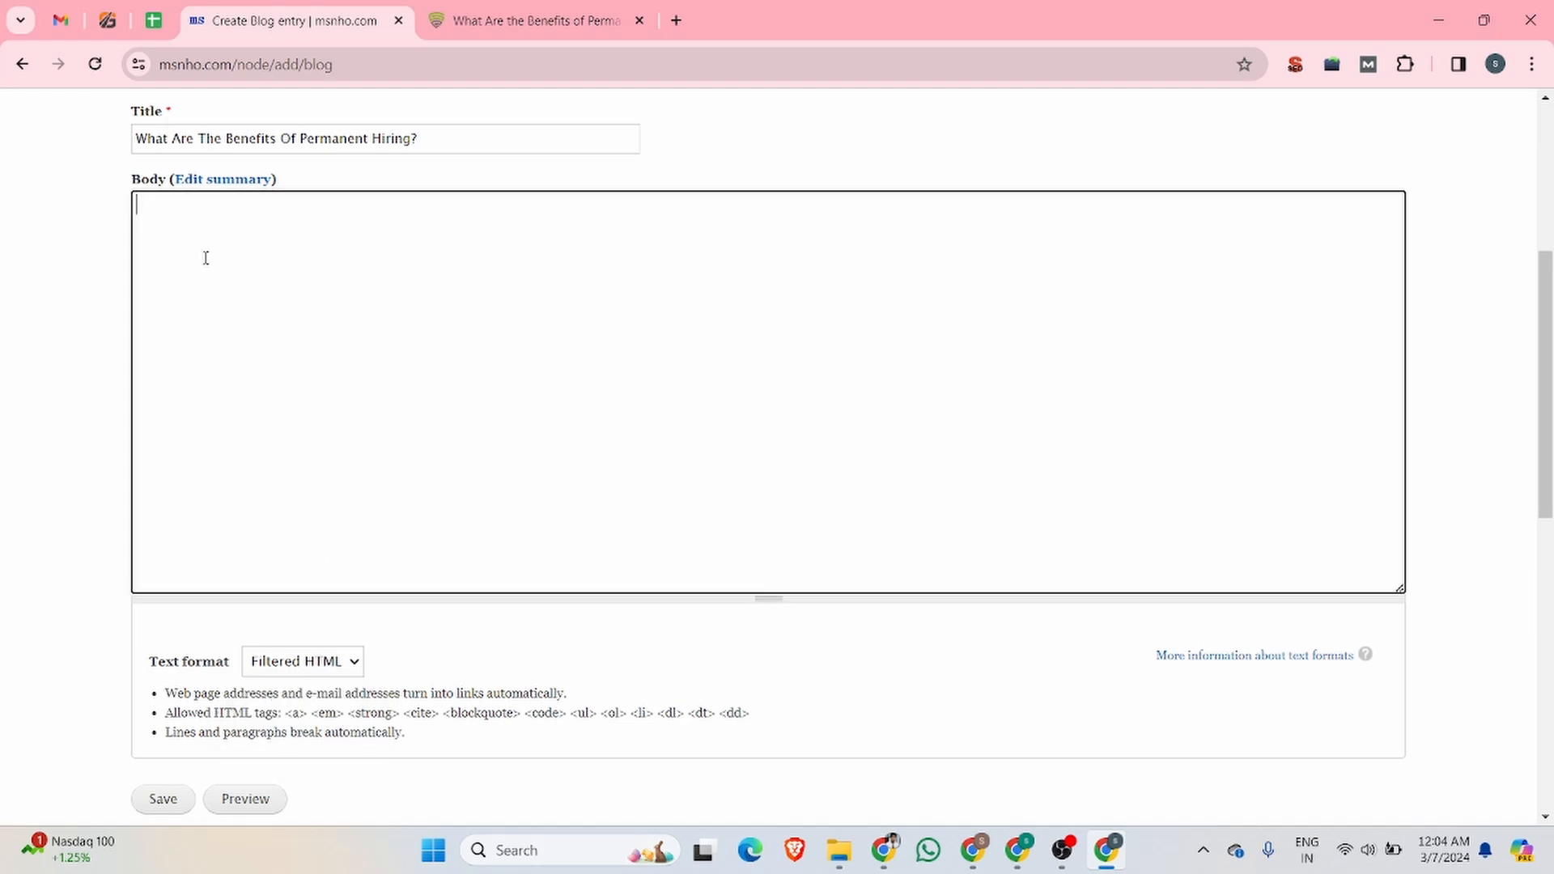
key(ctrl+v)
Step: Preview the blog entry and examine how the converted article renders in the full version
scroll(319, 366, up, 15)
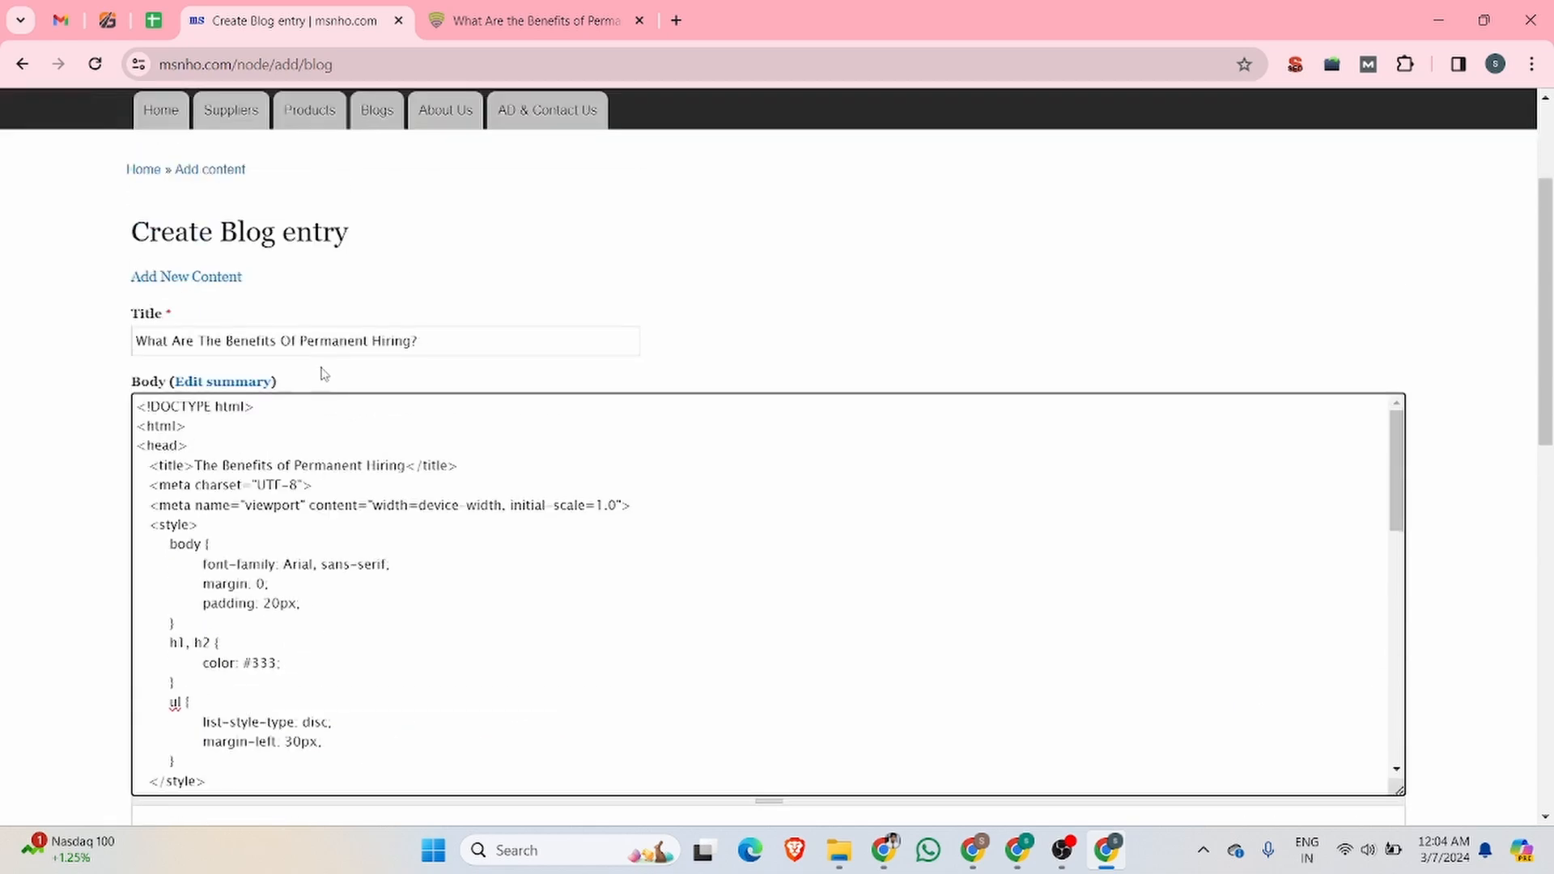
scroll(320, 366, down, 7)
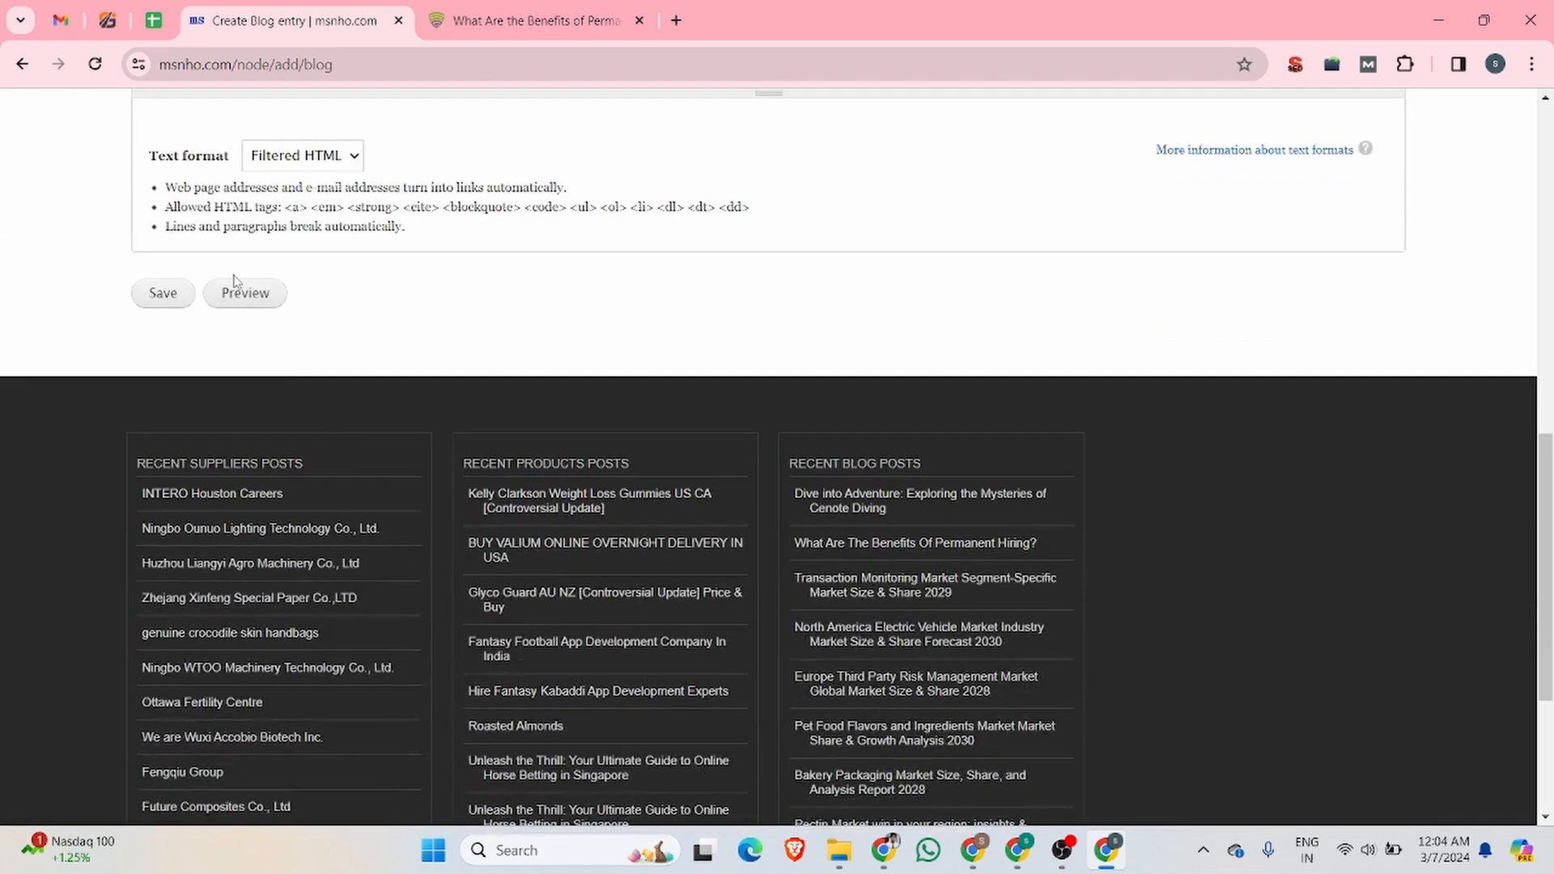
click(244, 296)
scroll(445, 324, down, 10)
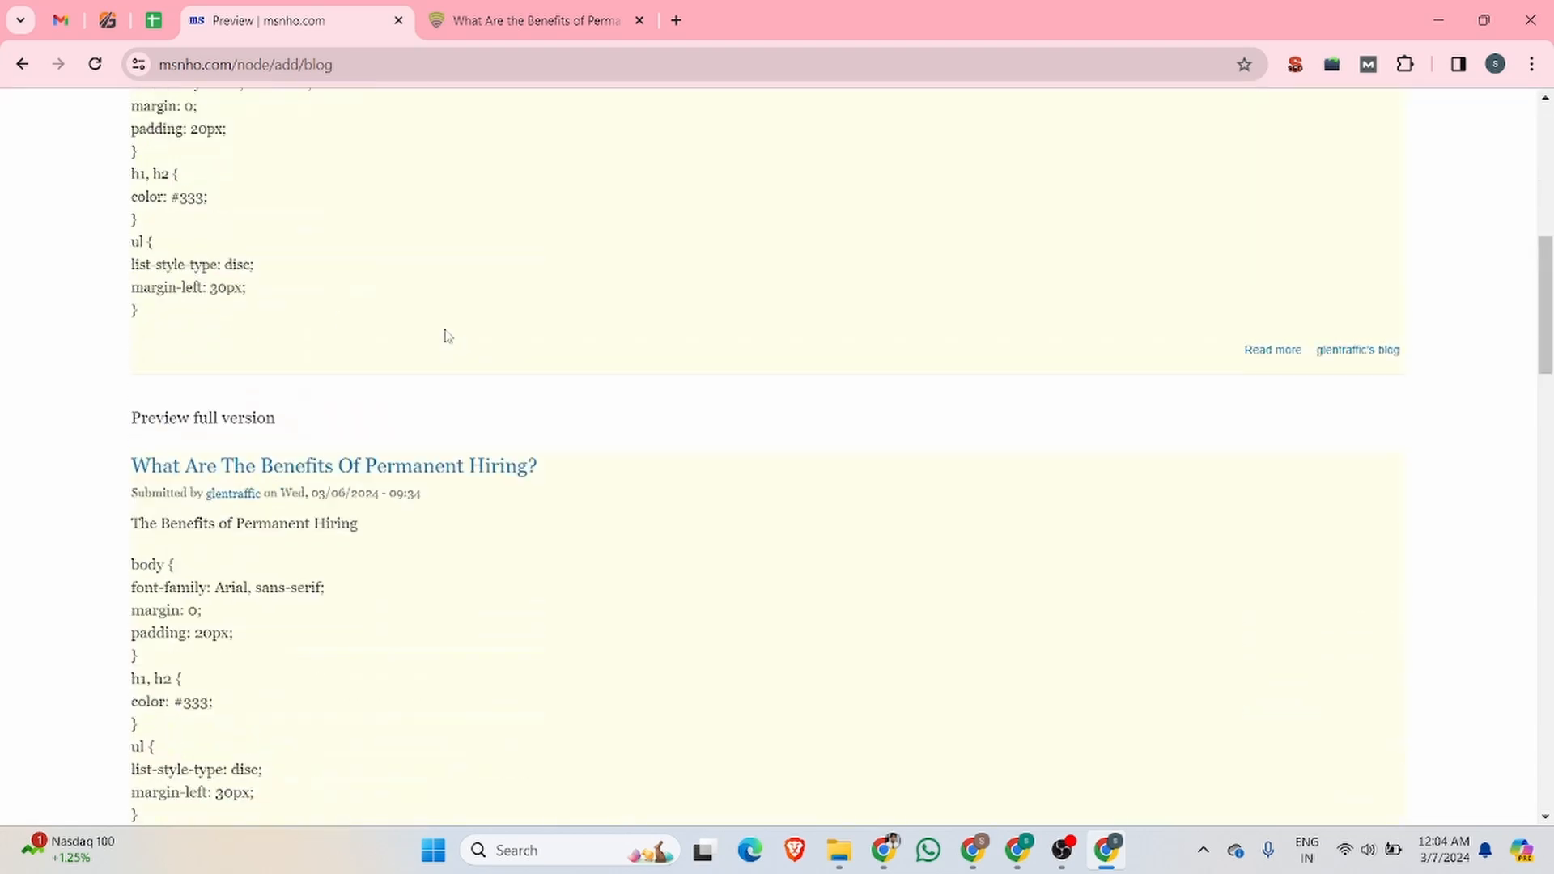
scroll(243, 356, down, 2)
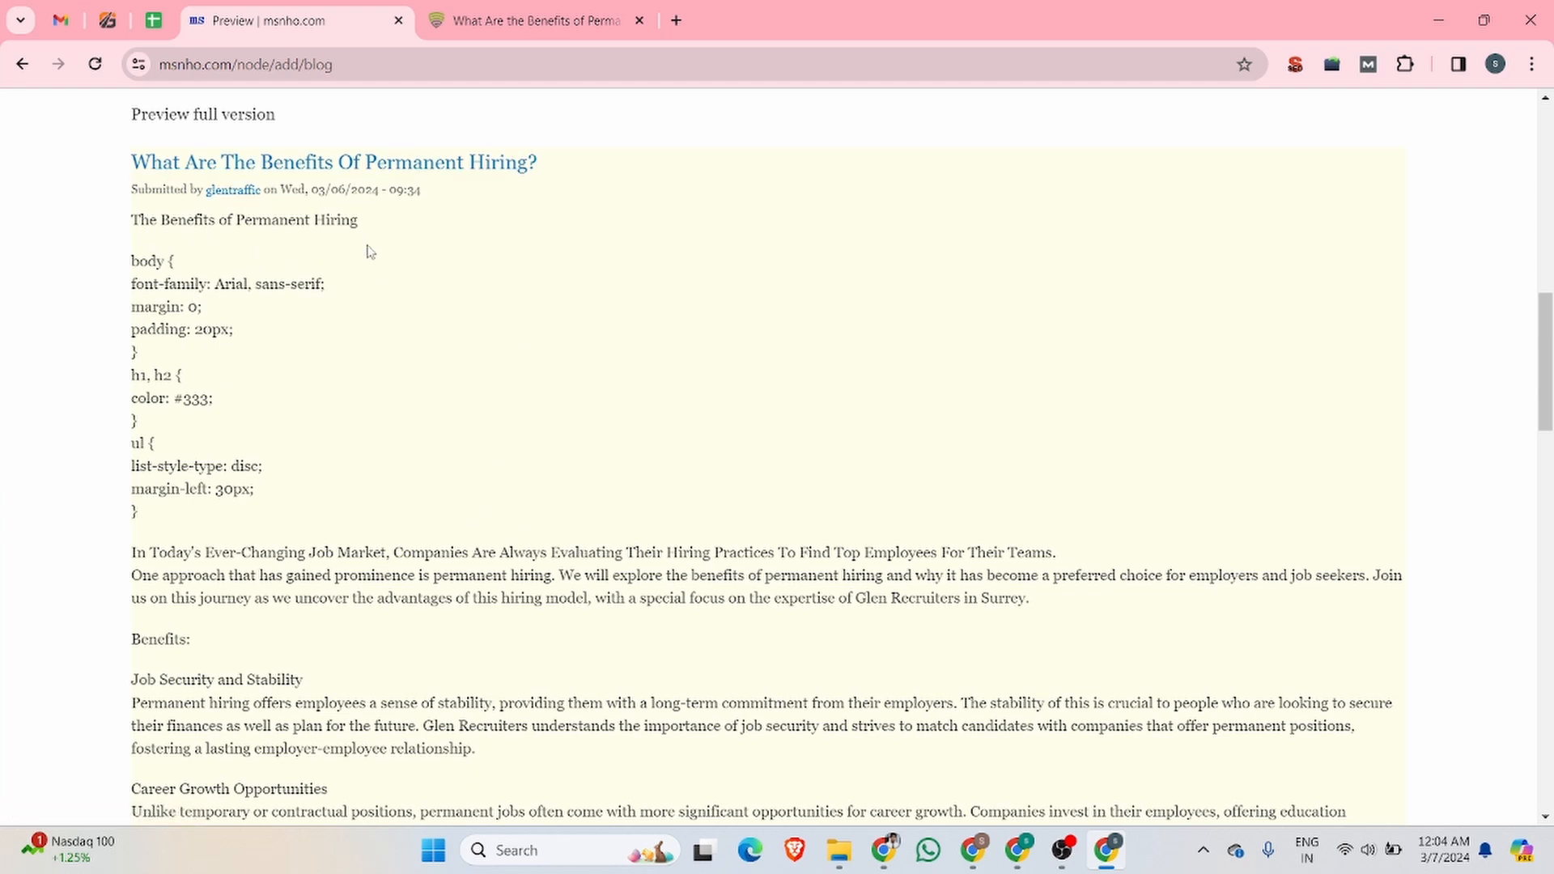
drag(353, 230, 123, 227)
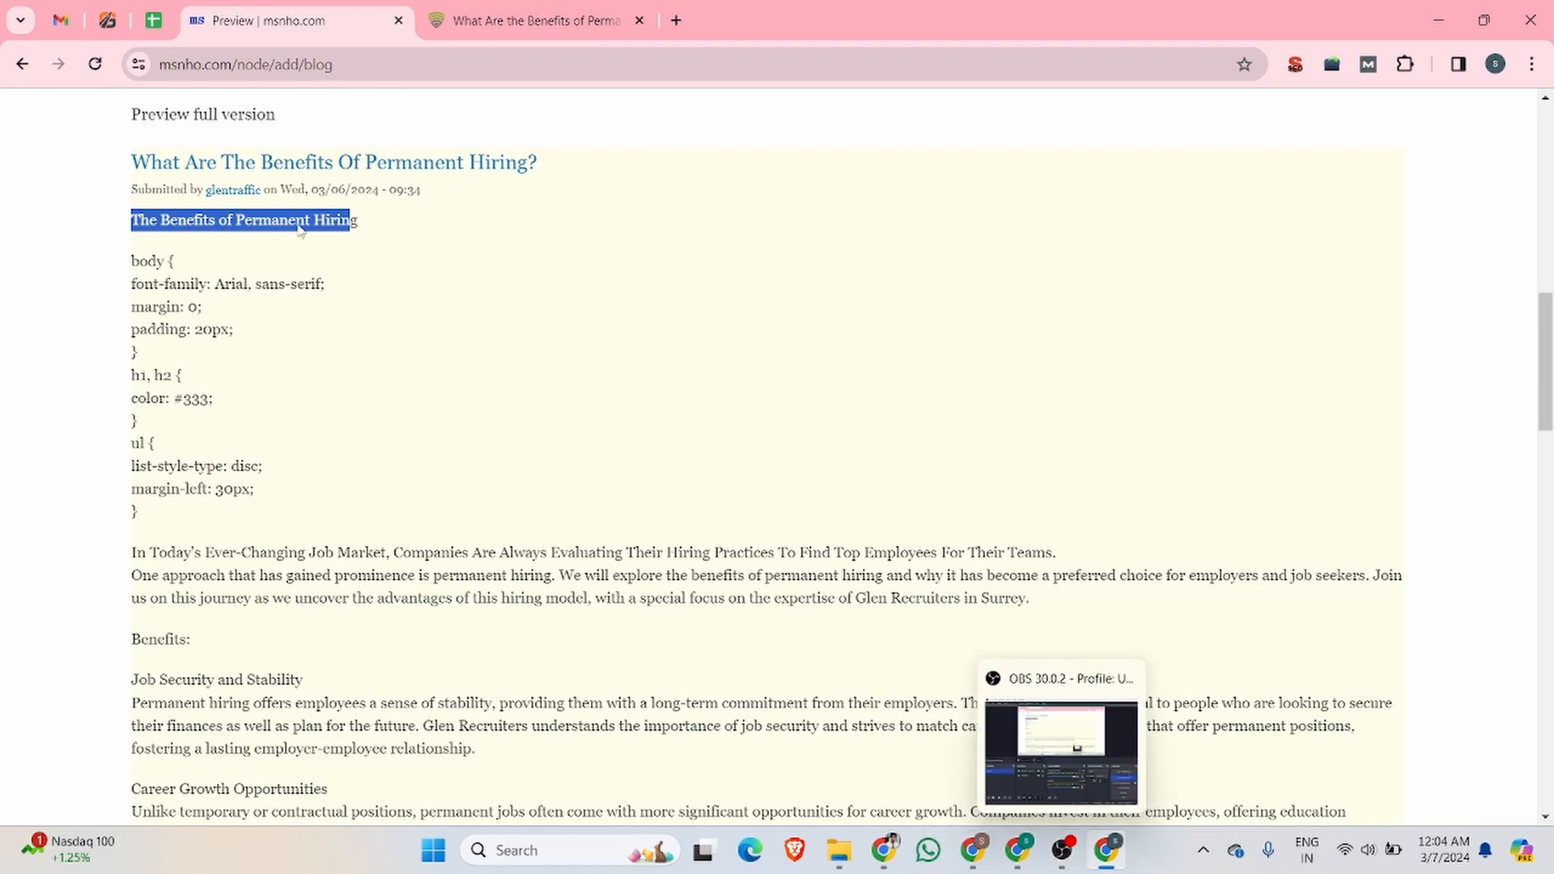
scroll(271, 330, up, 10)
scroll(279, 354, down, 20)
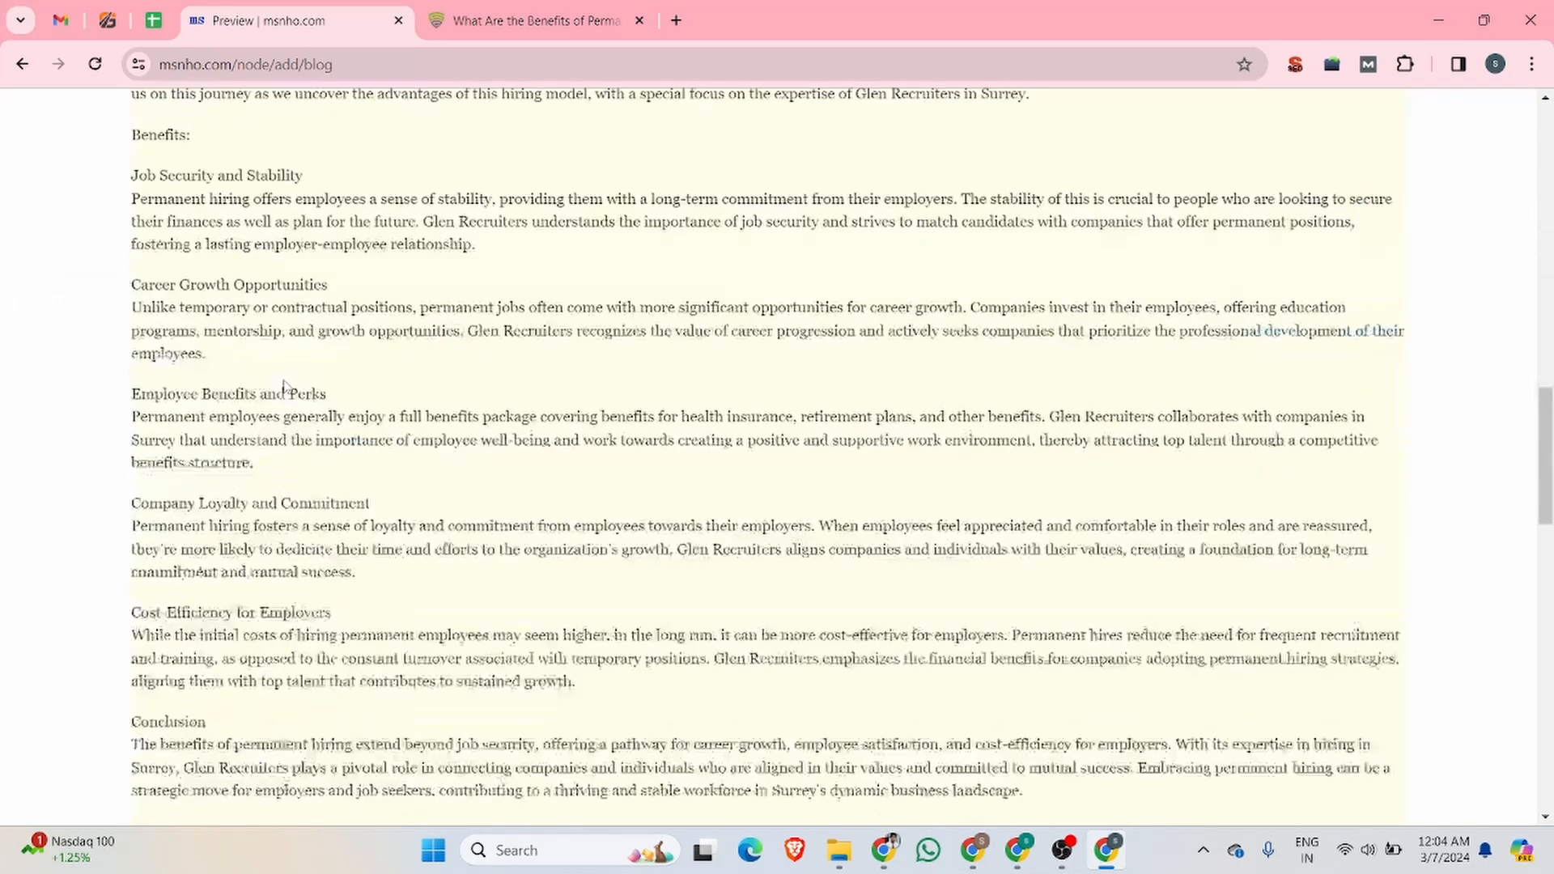
scroll(287, 387, up, 5)
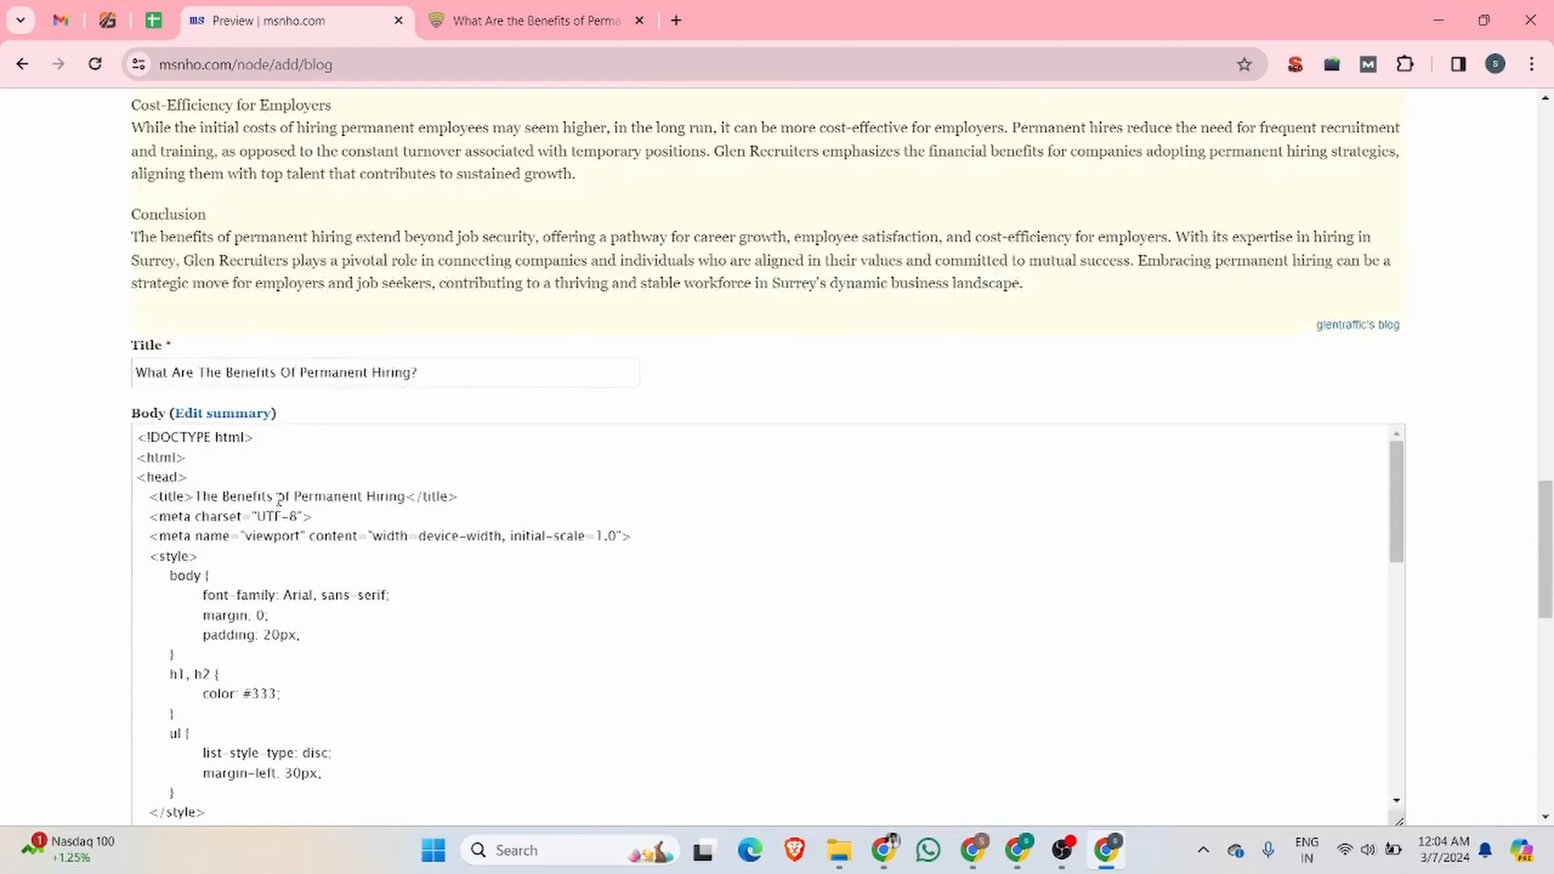
Step: Delete the code from the doctype line through the opening body tag in the entry's Body
scroll(222, 497, down, 3)
scroll(162, 492, up, 3)
scroll(247, 607, down, 2)
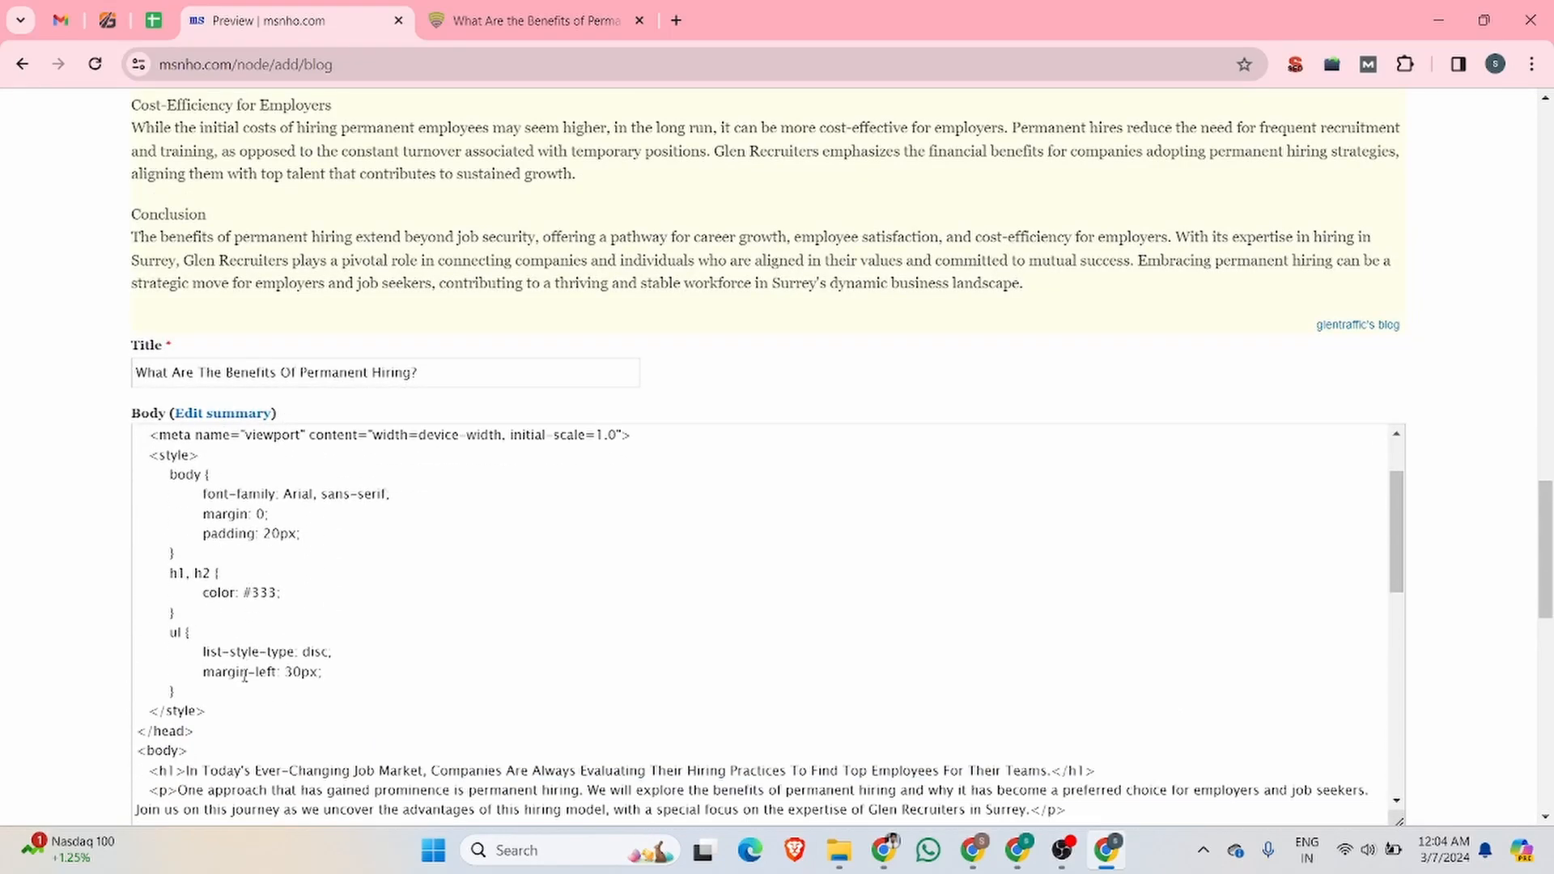
click(212, 733)
drag(198, 751, 29, 371)
text(\)
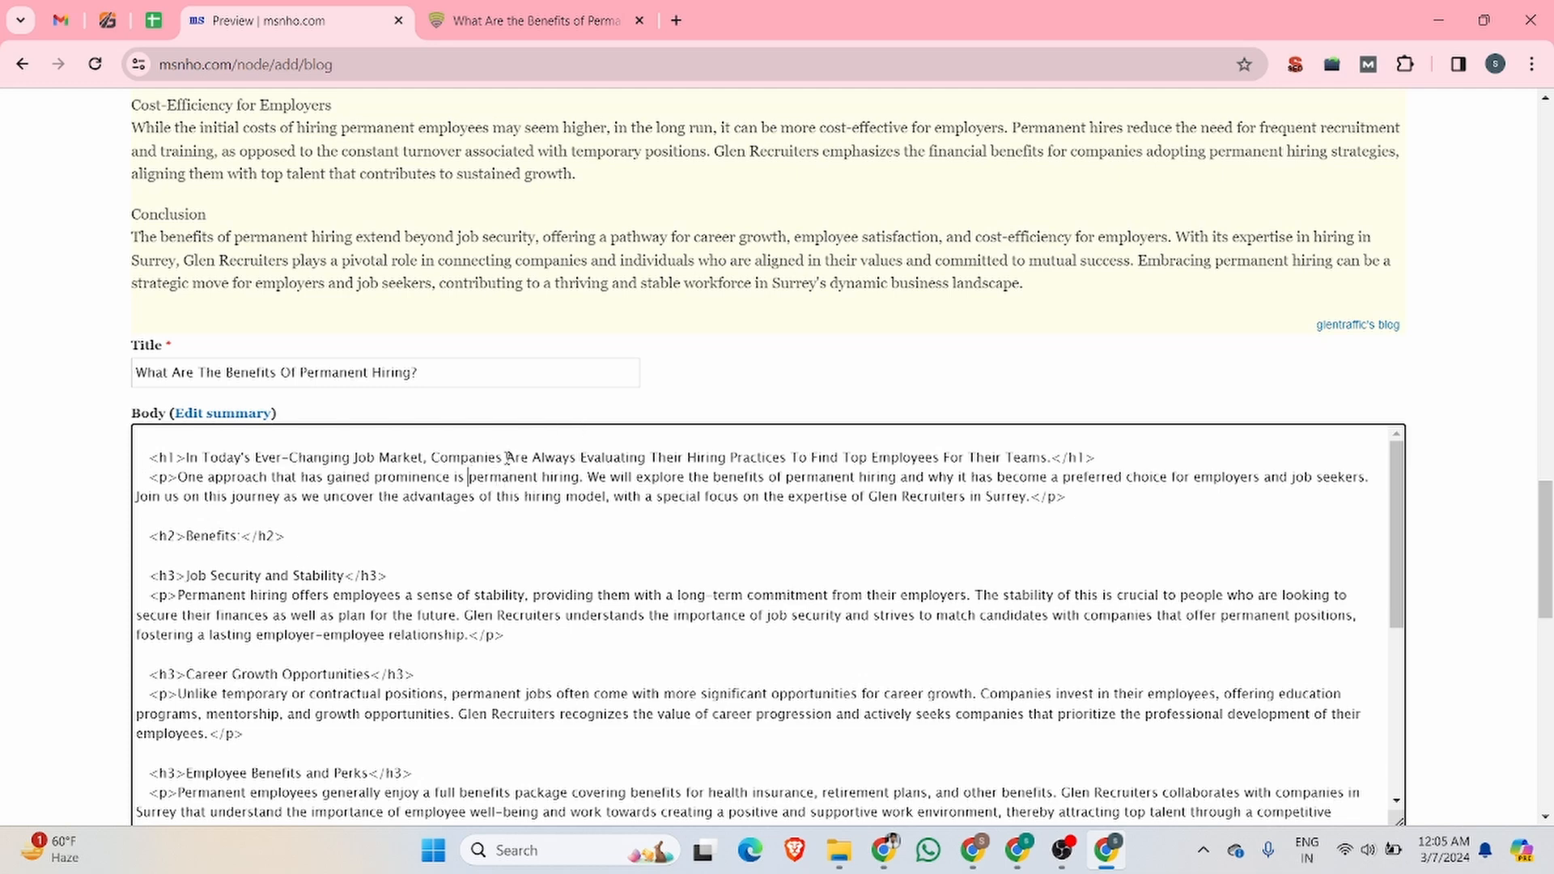
Step: Search Google for "html hyperlink" in a new tab and look up the link tag syntax on the W3Schools HTML Links page
click(676, 20)
text(html ht)
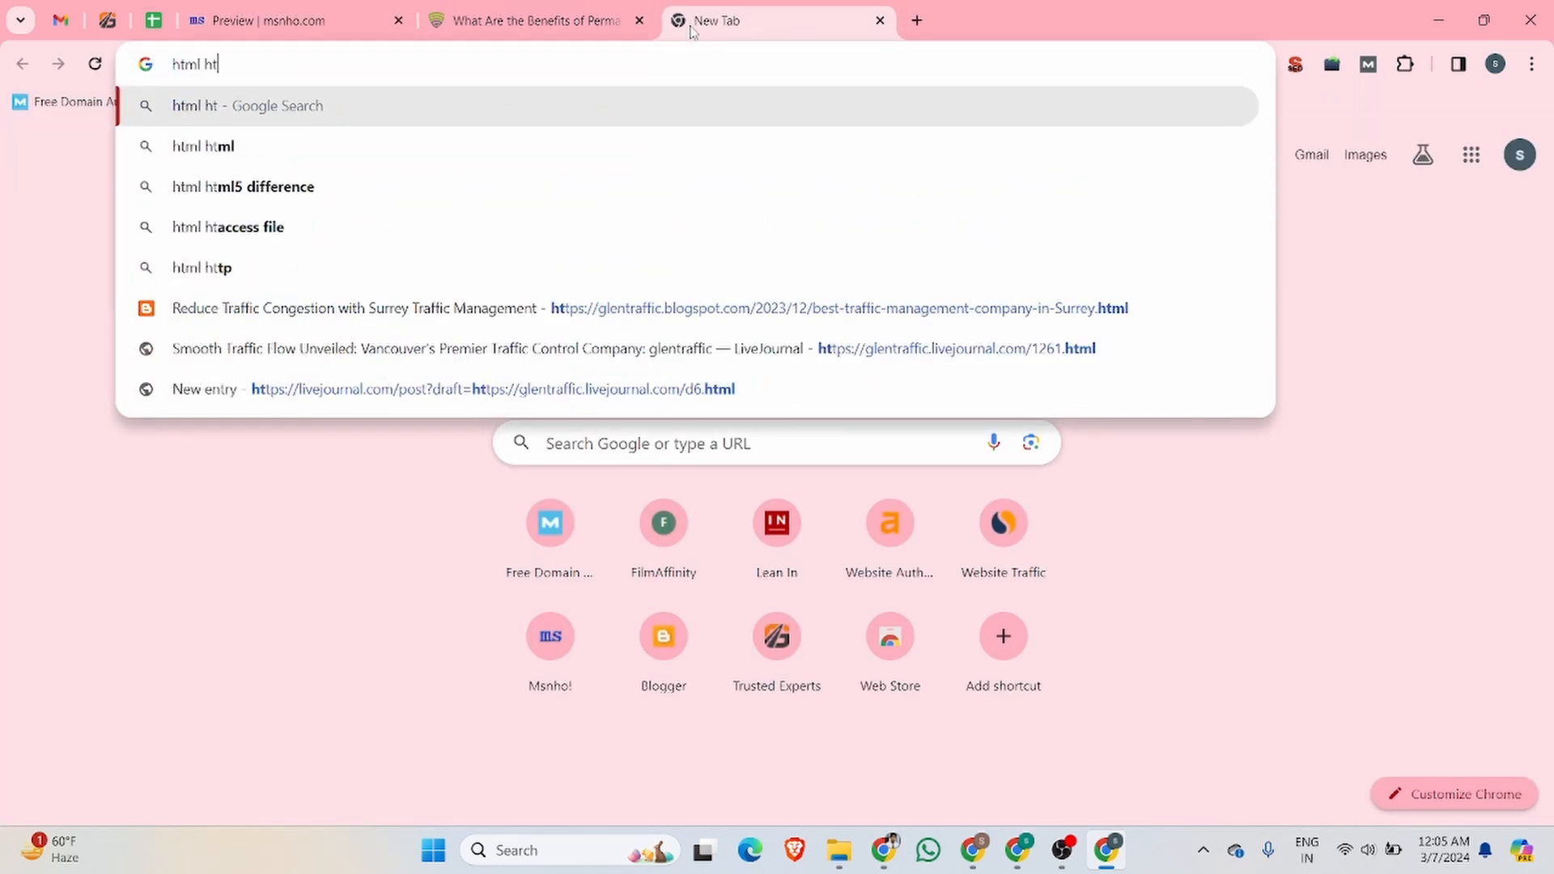
key(BackSpace)
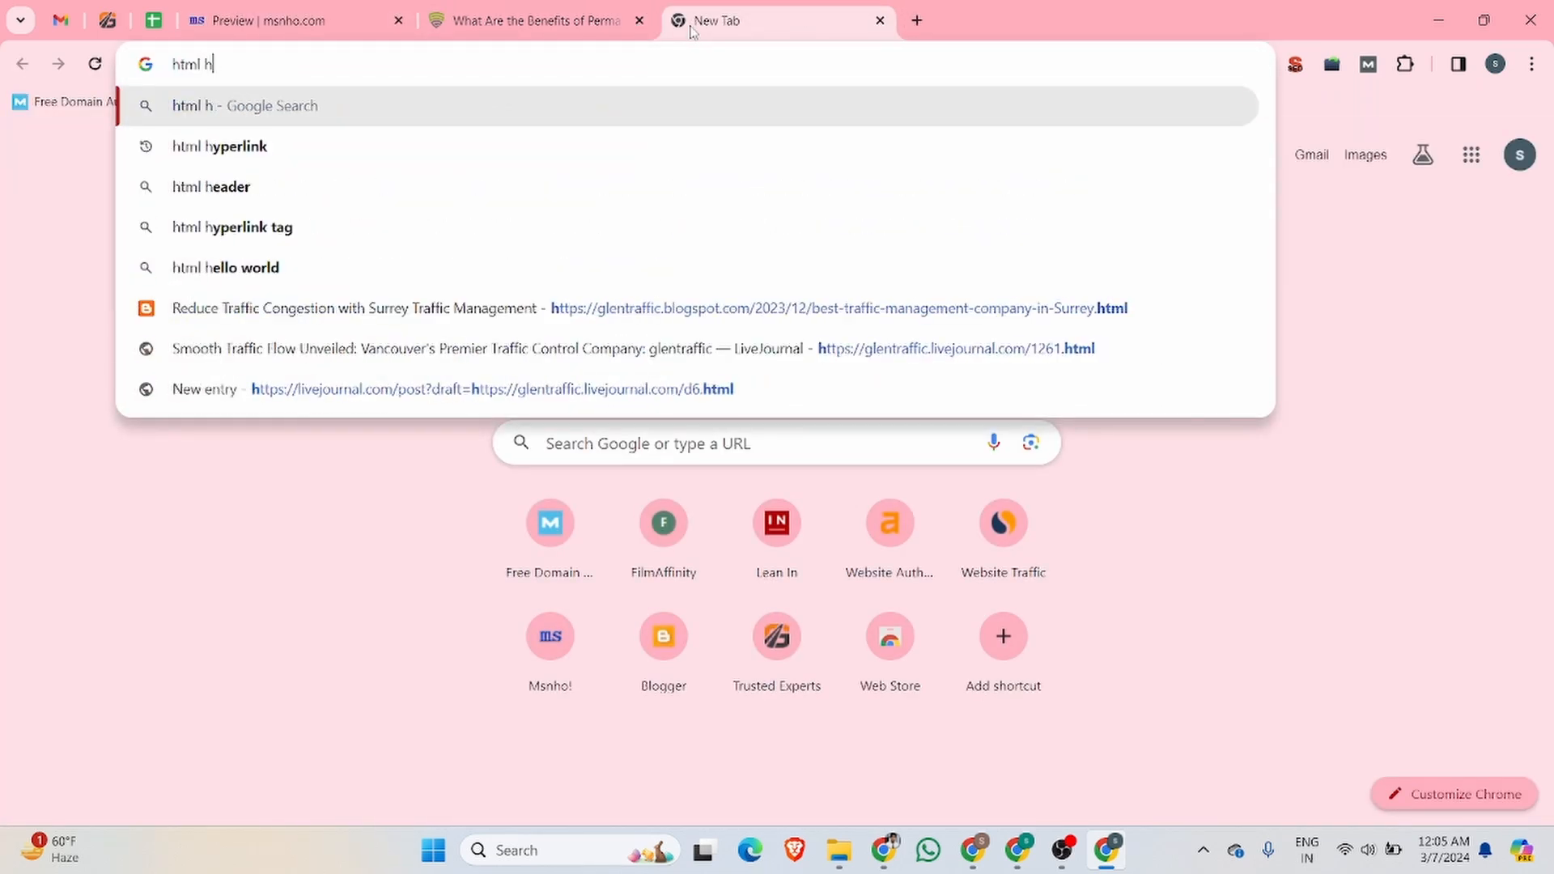
text(yperlink)
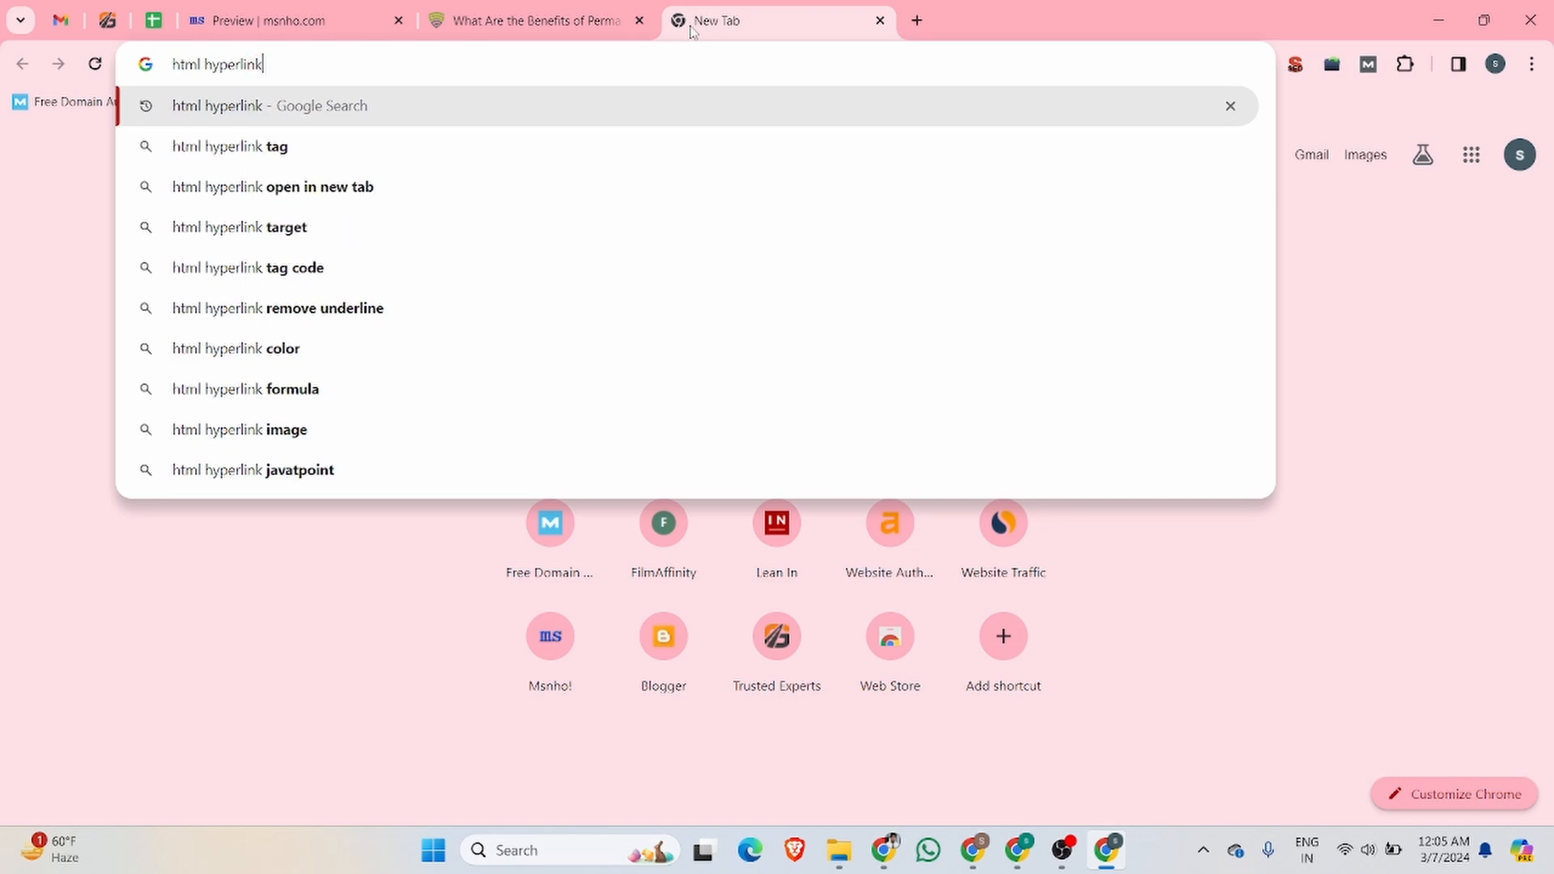
key(Return)
click(226, 340)
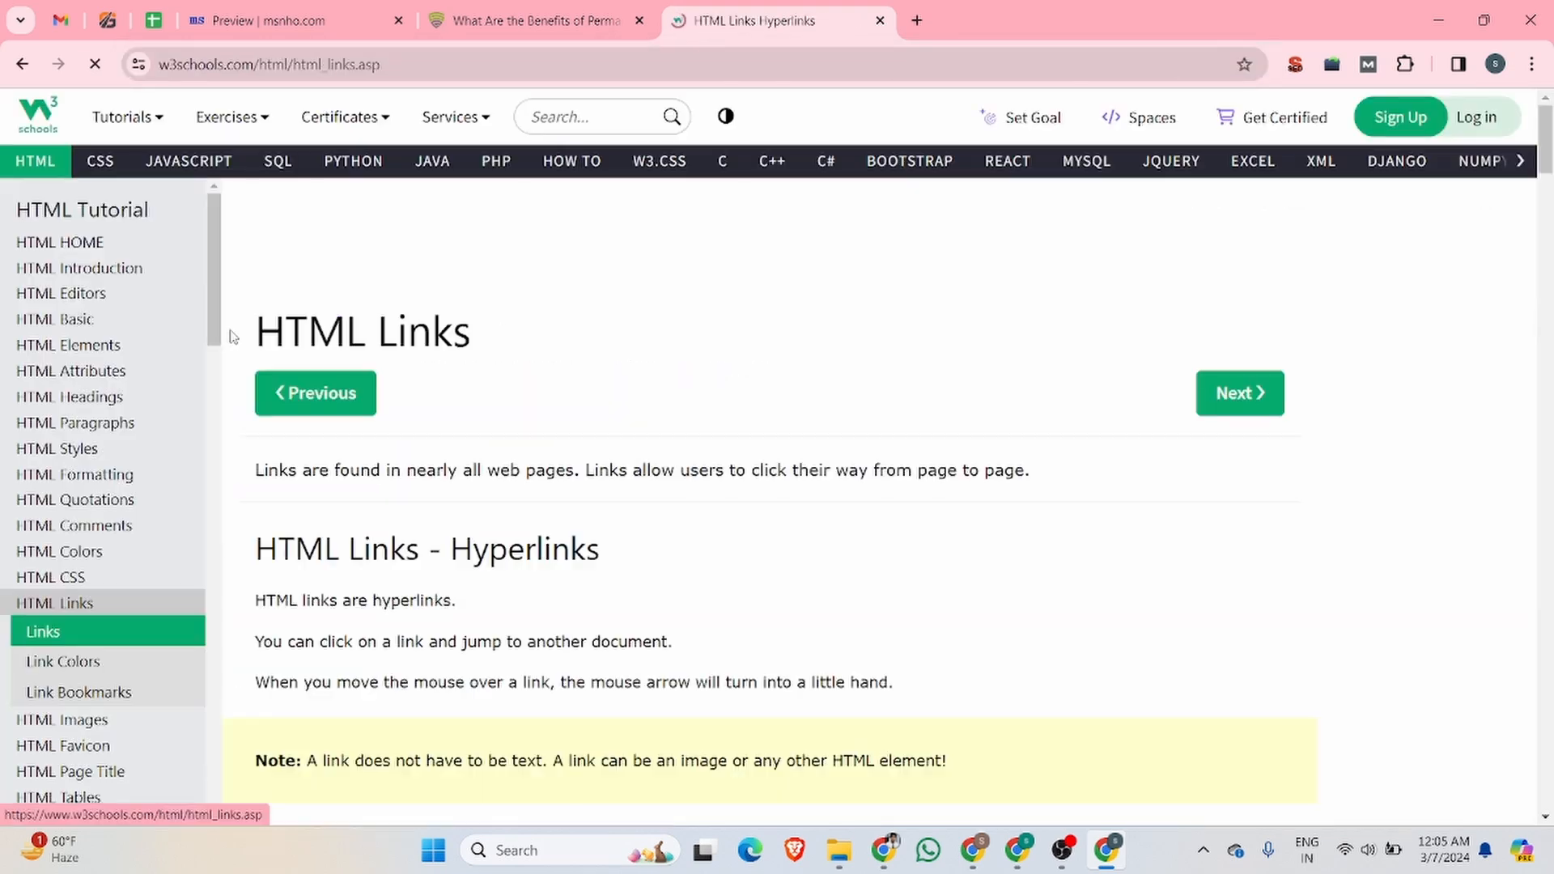
scroll(542, 402, down, 5)
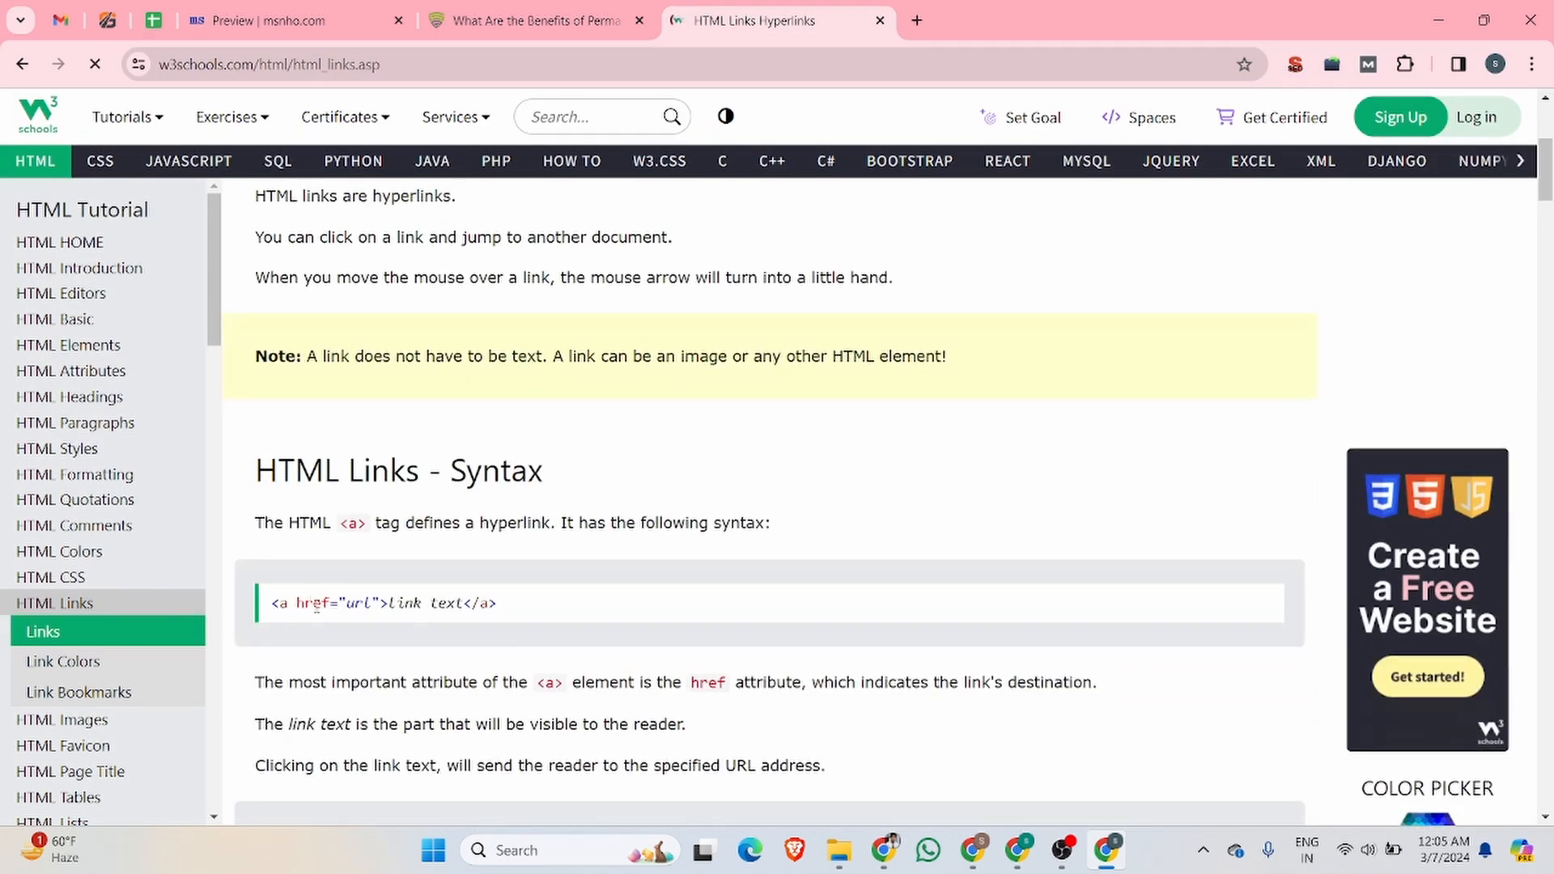
triple_click(492, 606)
Step: In the first paragraph of the msnho.com entry's Body, insert the opening link code <a href=" directly before "permanent hiring"
click(291, 20)
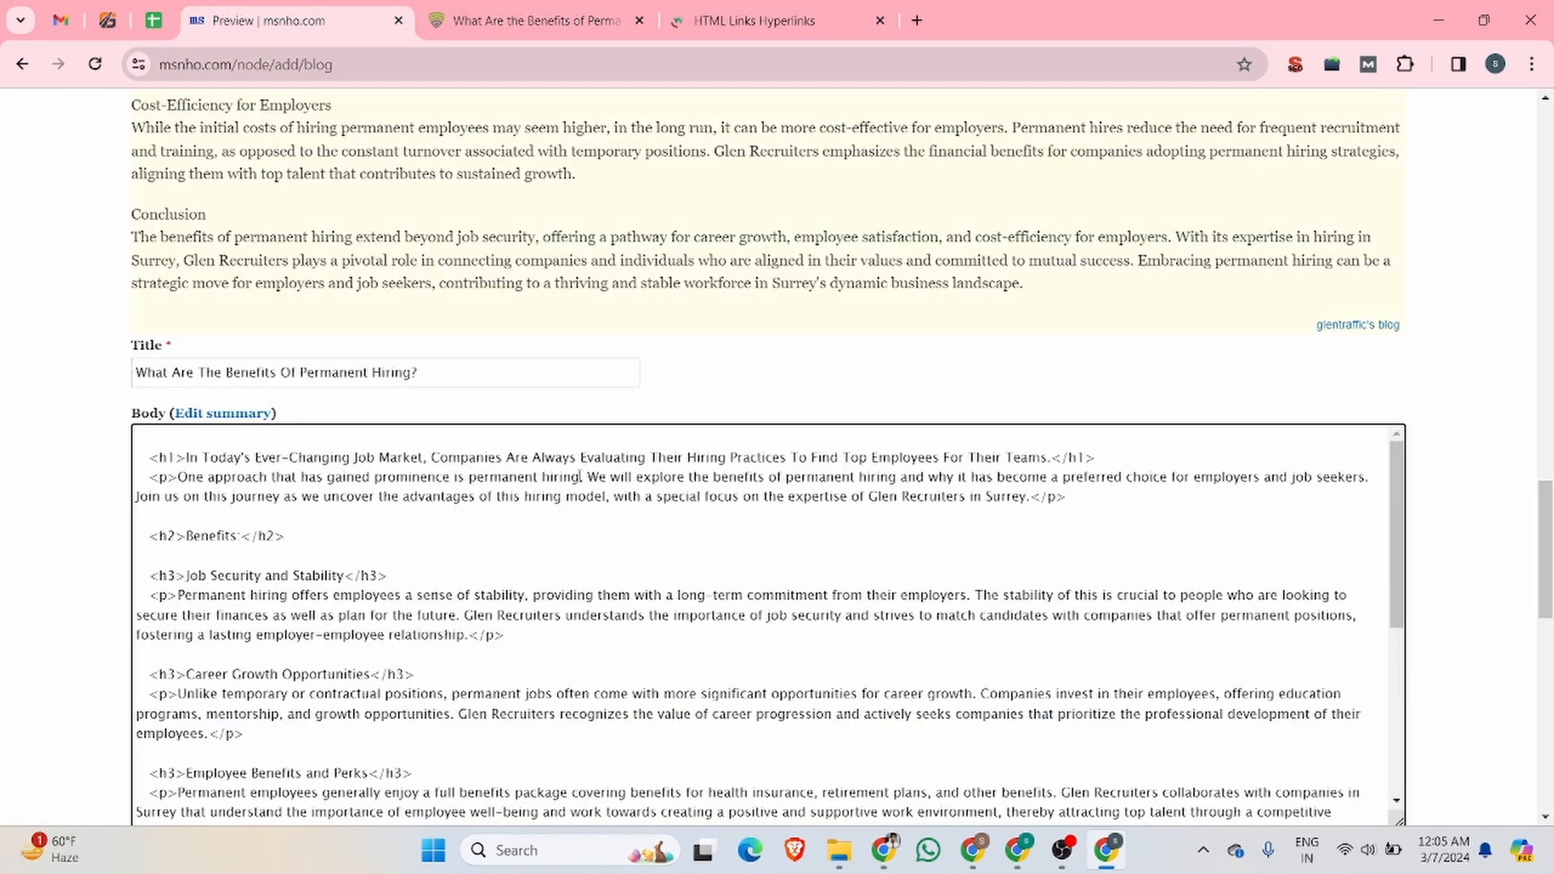
drag(580, 478, 471, 483)
click(469, 479)
text(<)
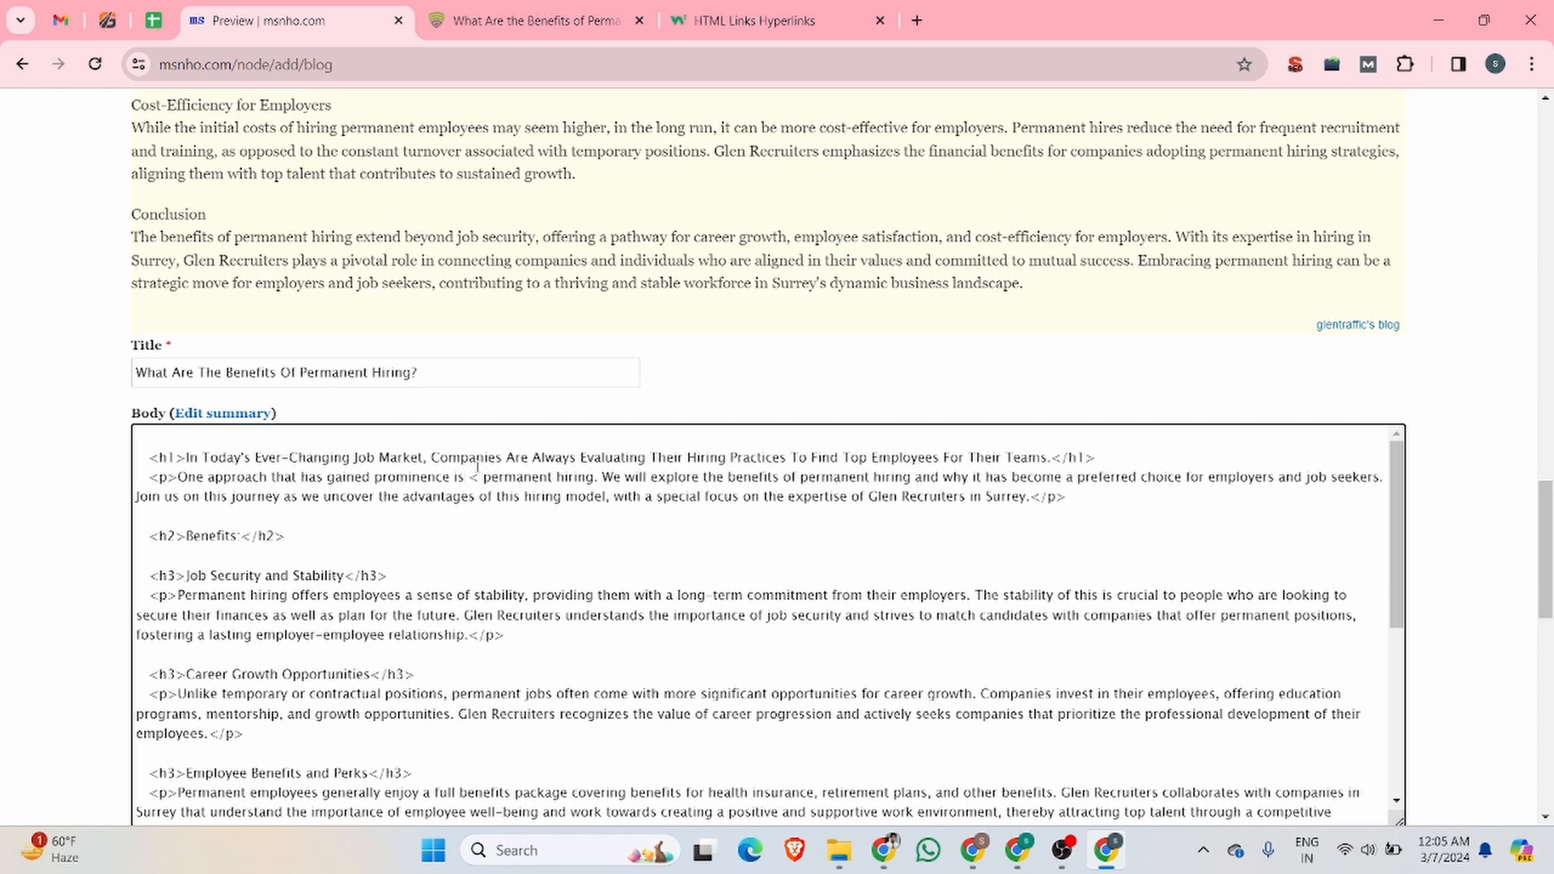
text( a href)
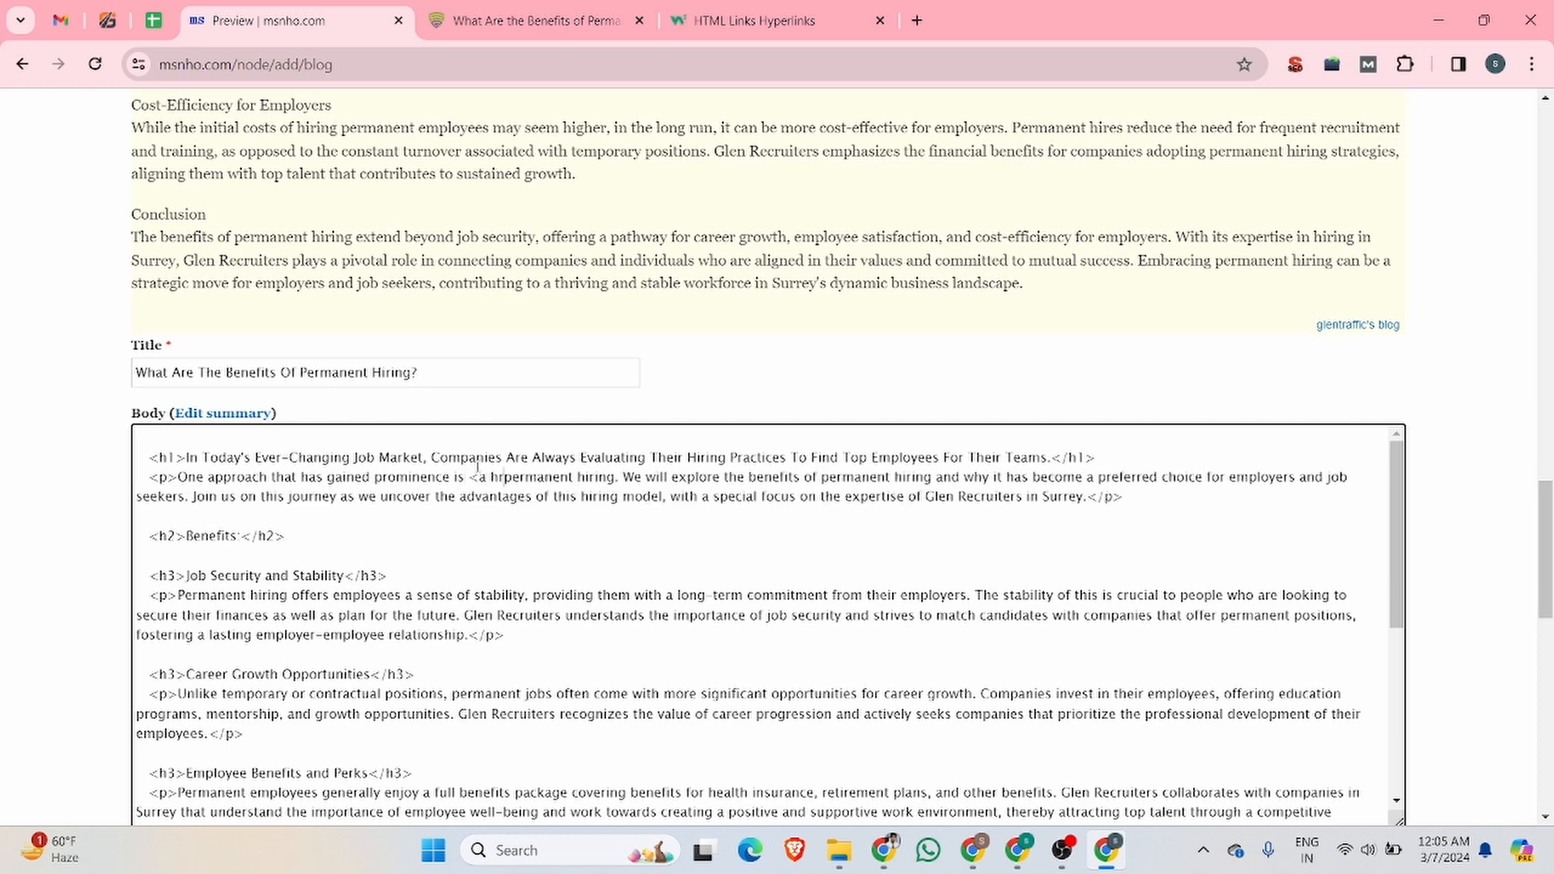
text(=)
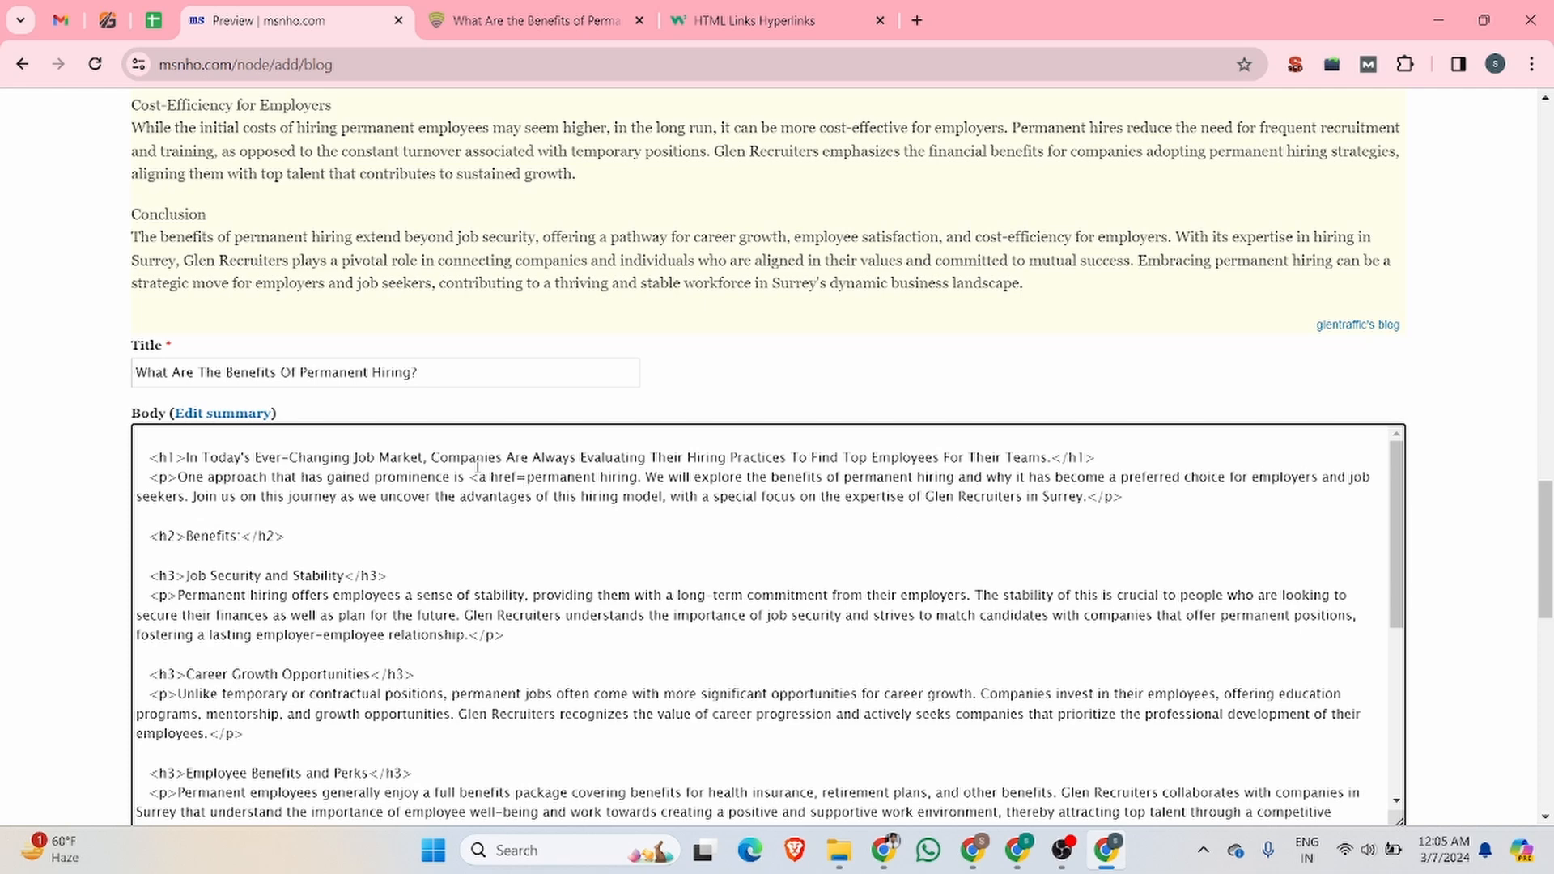
text(")
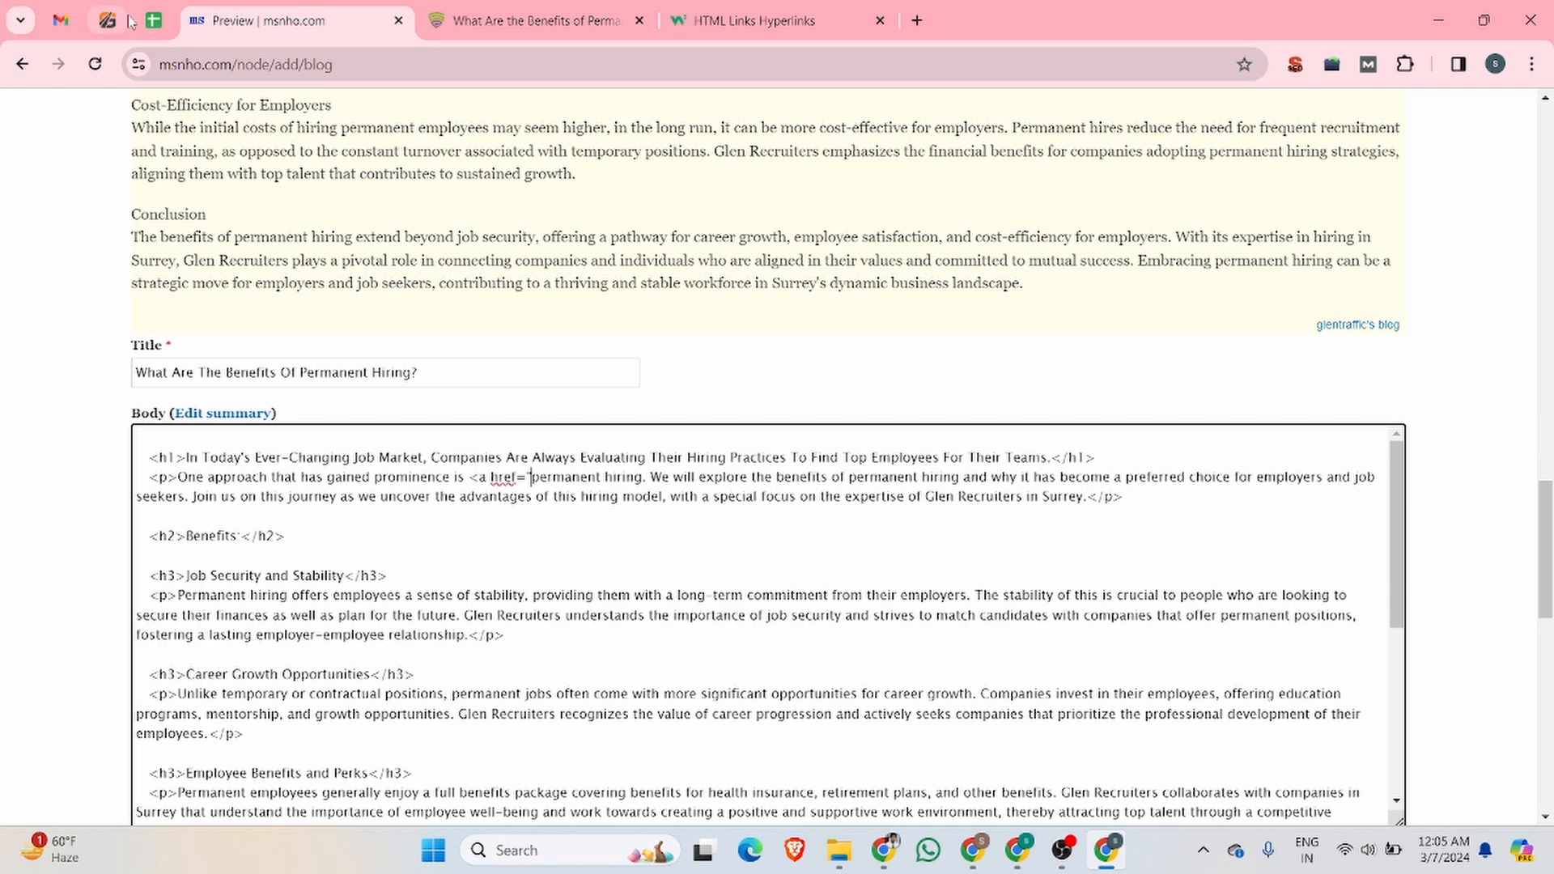
Step: Copy the link address of the Permanent Hiring service page from the Glen Recruiters site
click(518, 20)
click(268, 64)
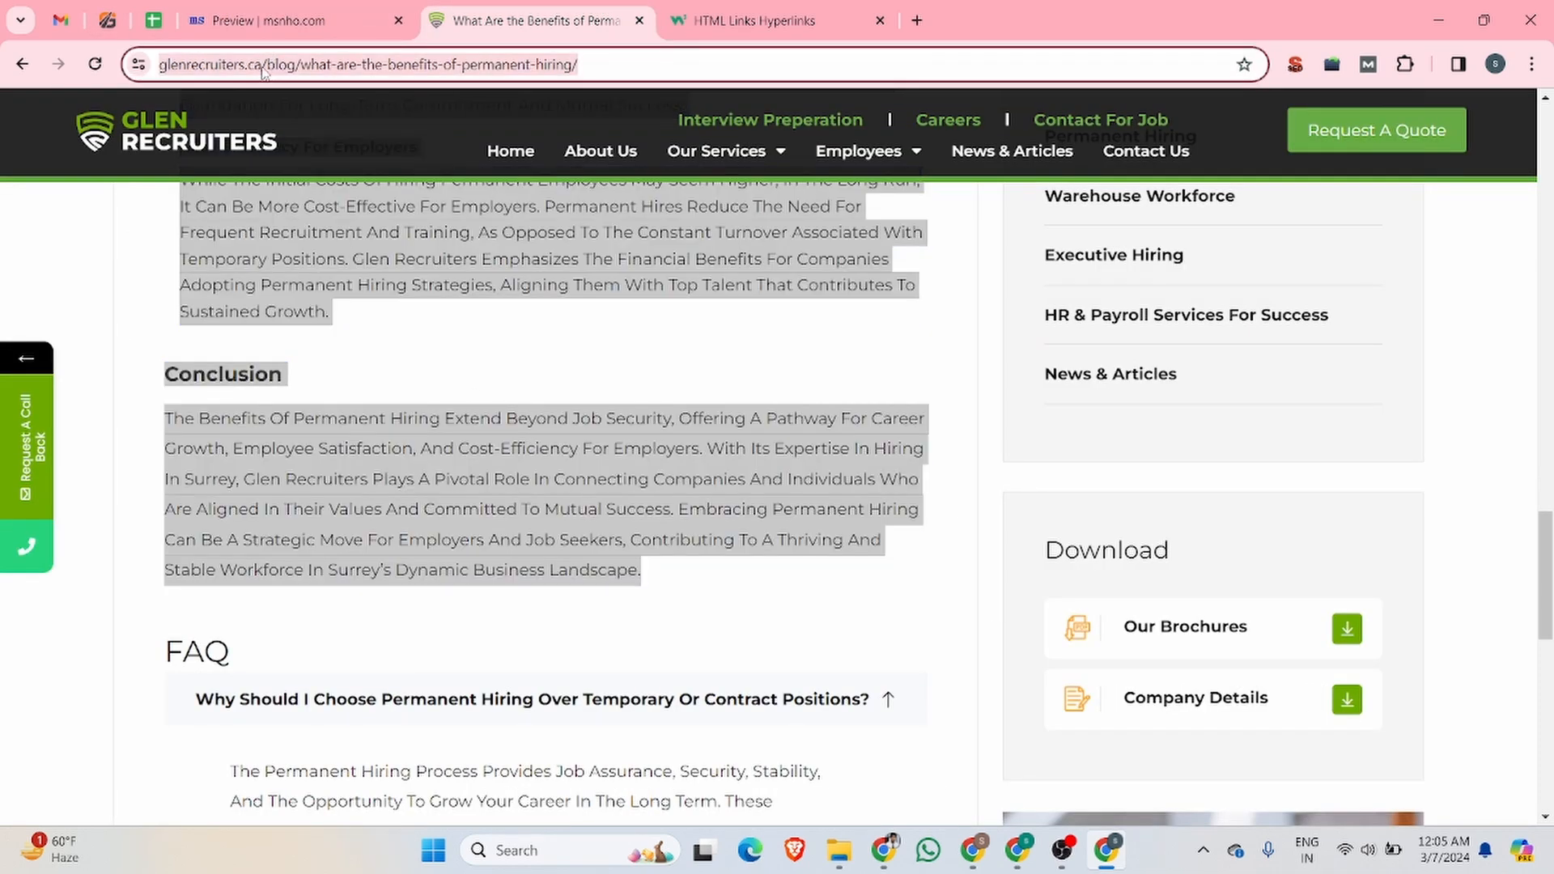
click(265, 66)
key(ctrl+a)
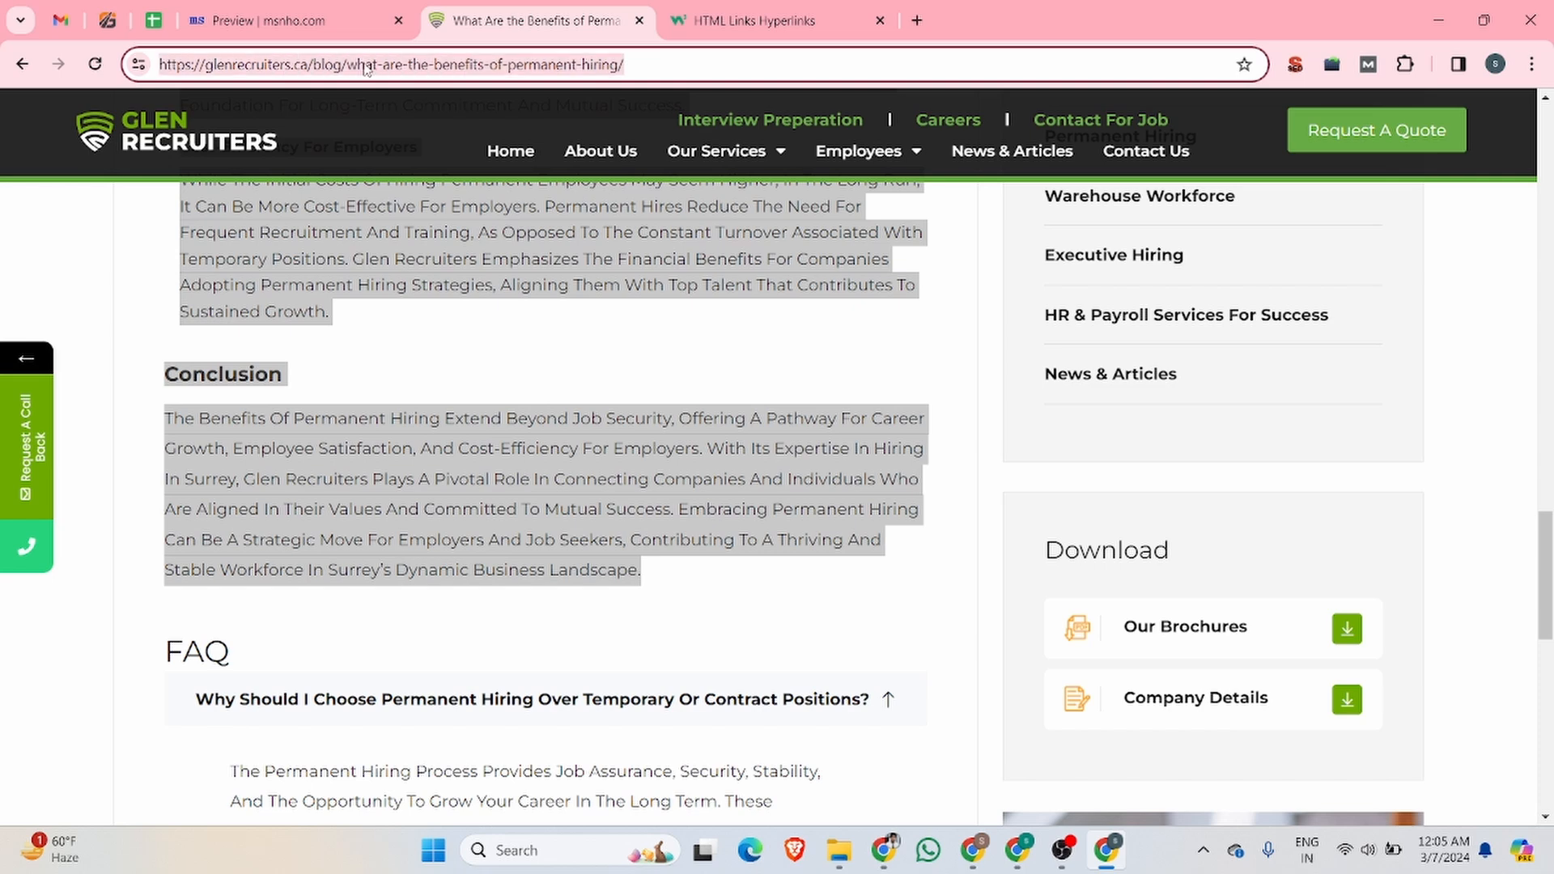
mouse_move(753, 150)
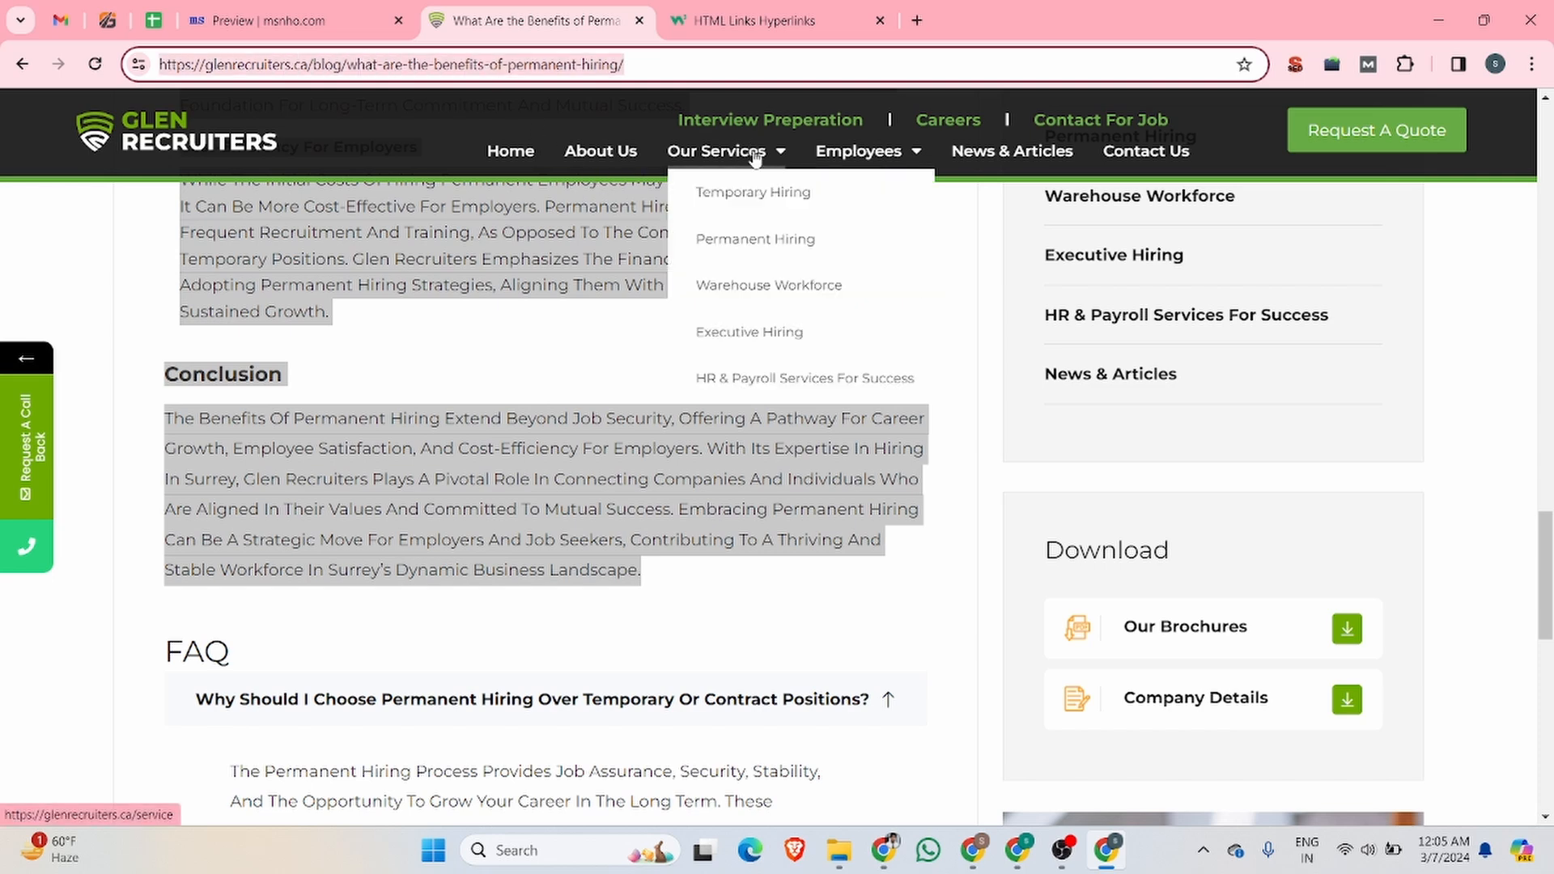
right_click(765, 246)
click(845, 426)
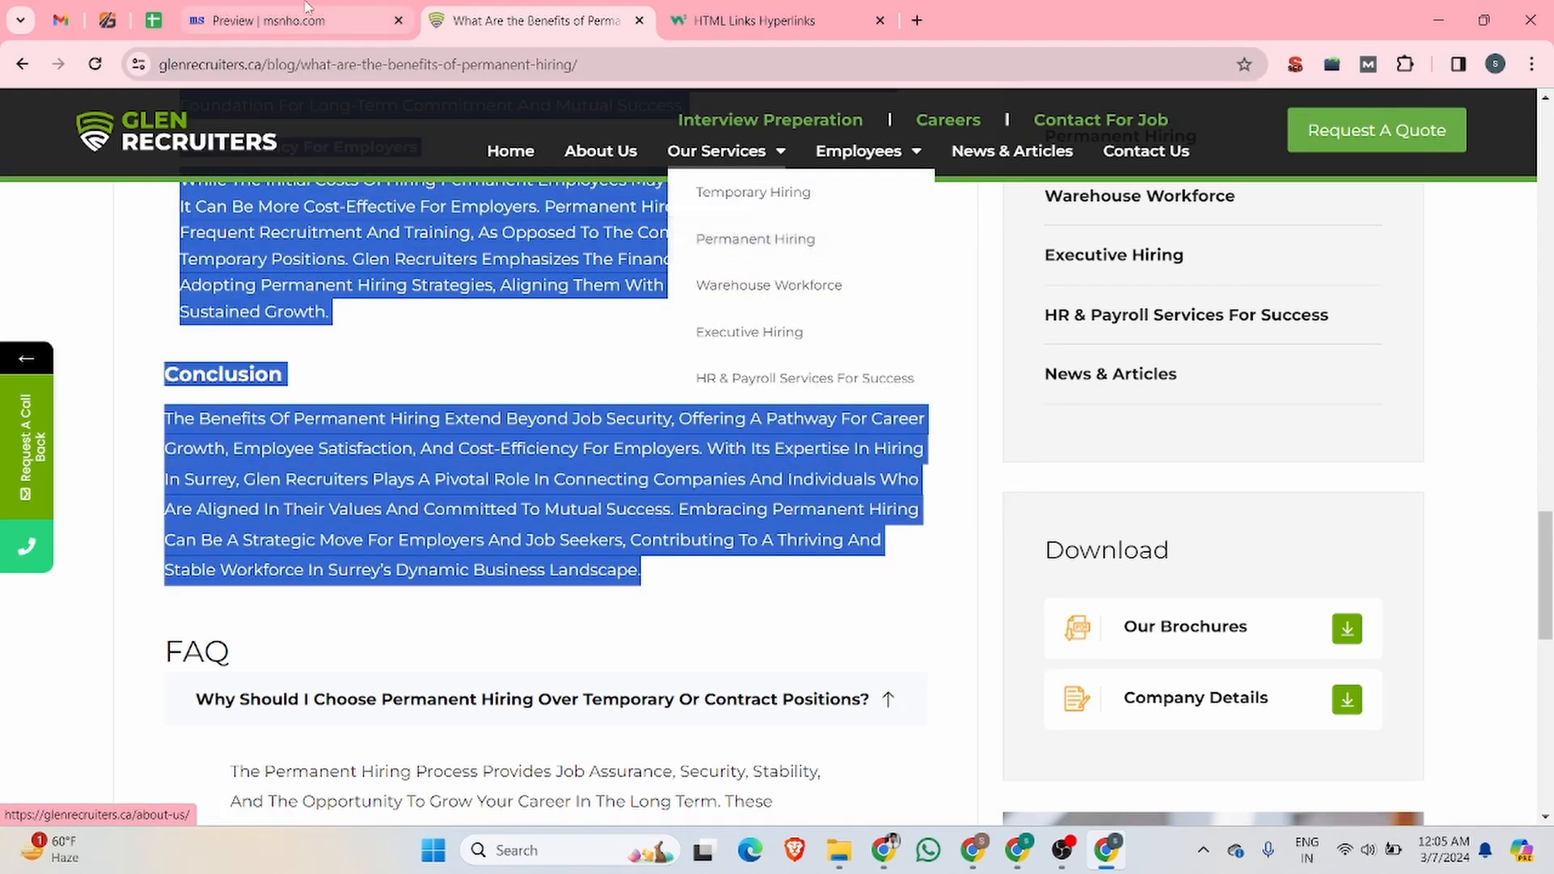
Step: Paste the copied address into the href in the entry's Body, complete the opening tag with "> and add </a> after "permanent hiring"
click(292, 20)
key(ctrl+v)
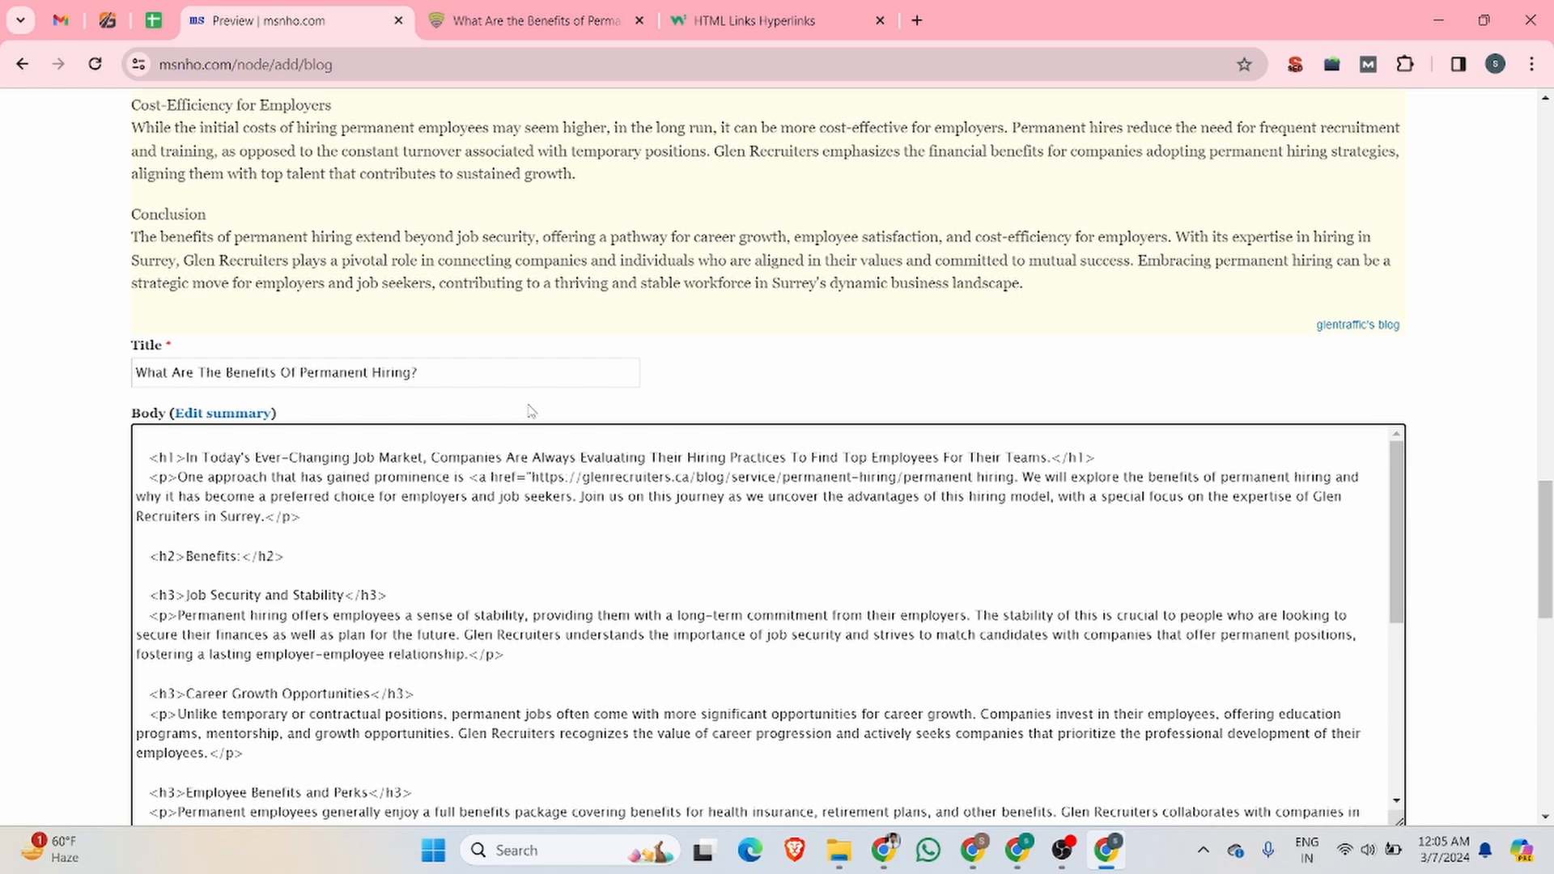
text(")
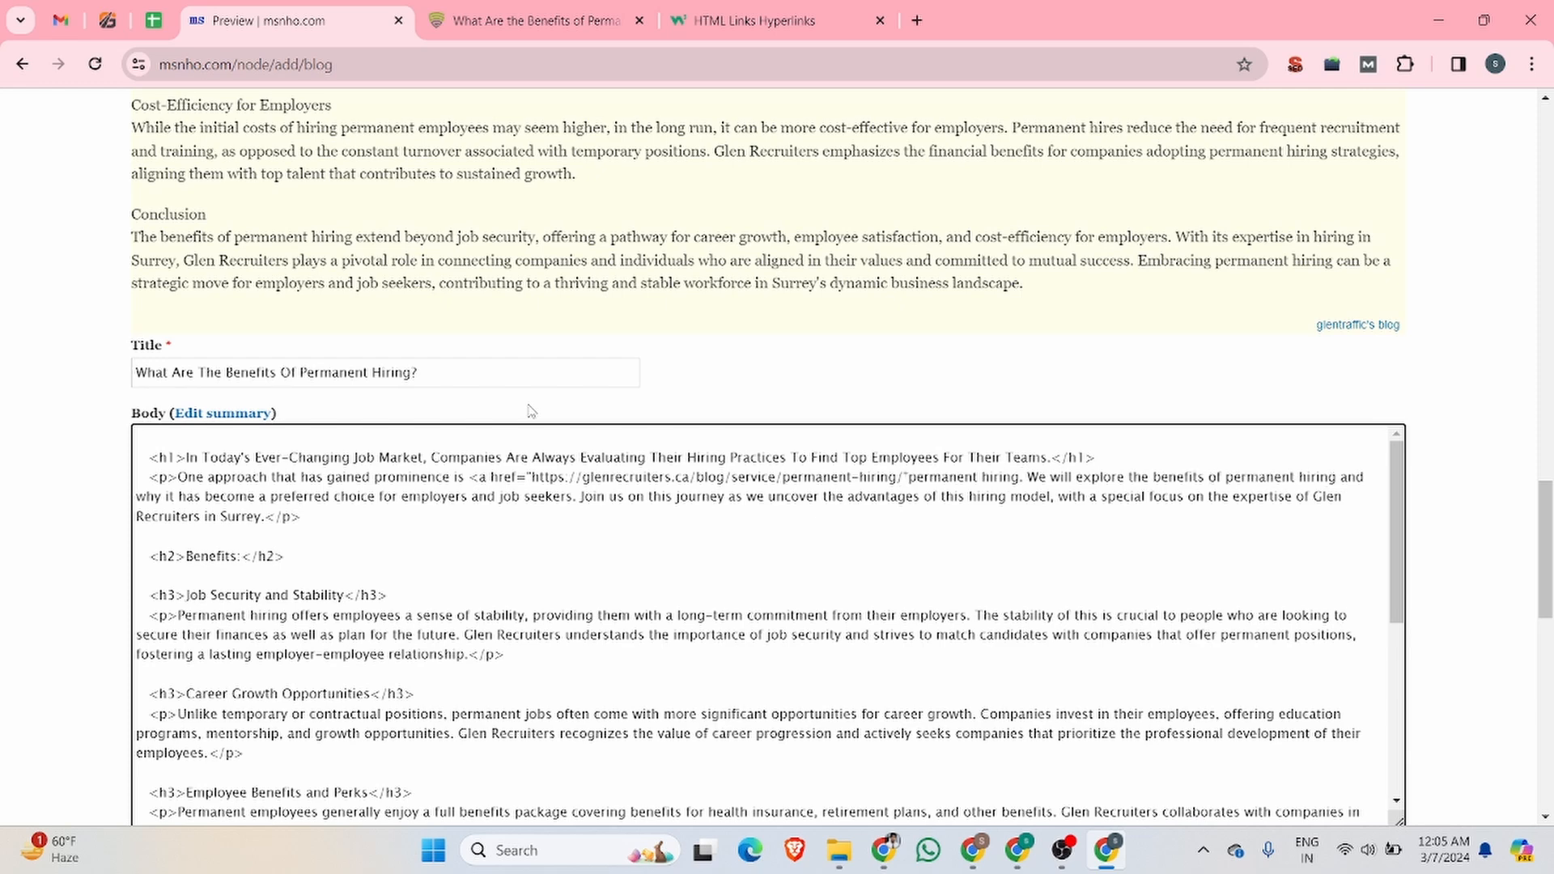
text(>)
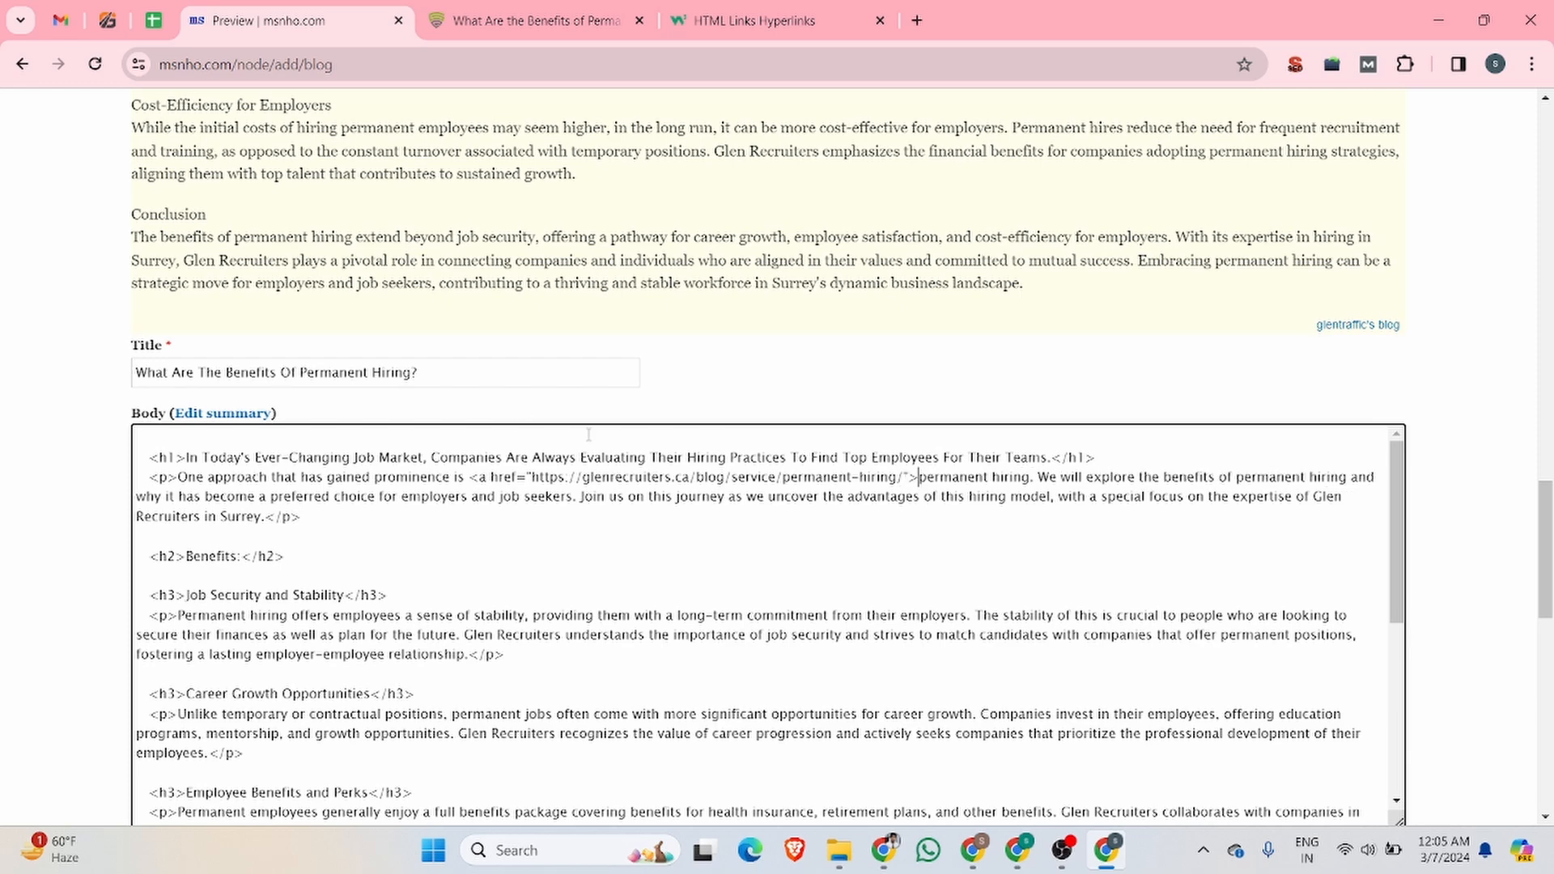
click(1030, 479)
text(</a>)
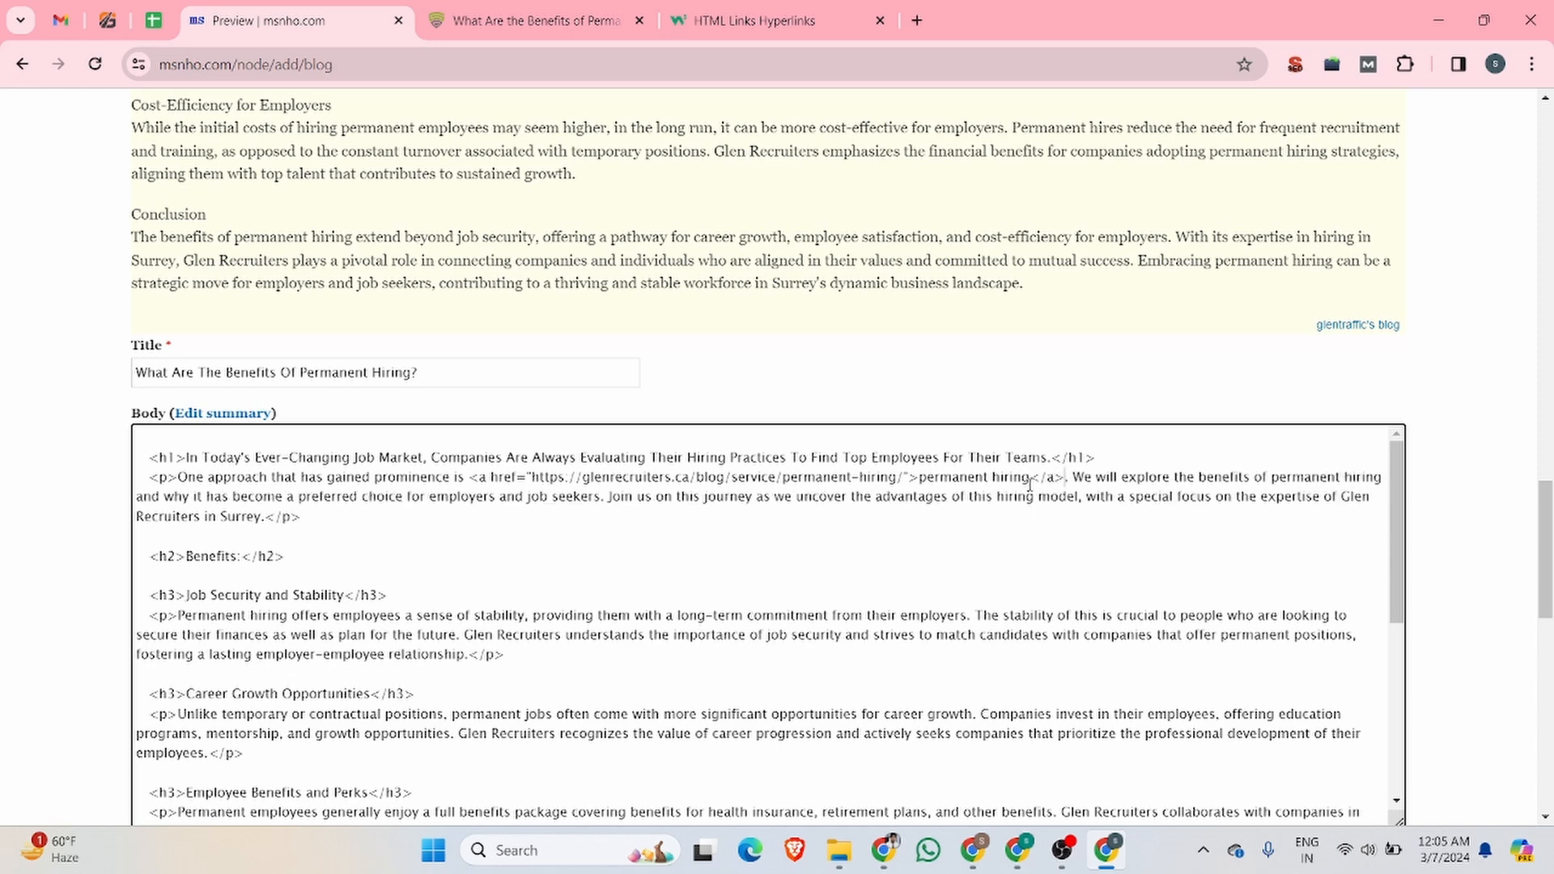
Step: Compare the link code in the entry's Body with the link tag syntax on the W3Schools page
click(761, 20)
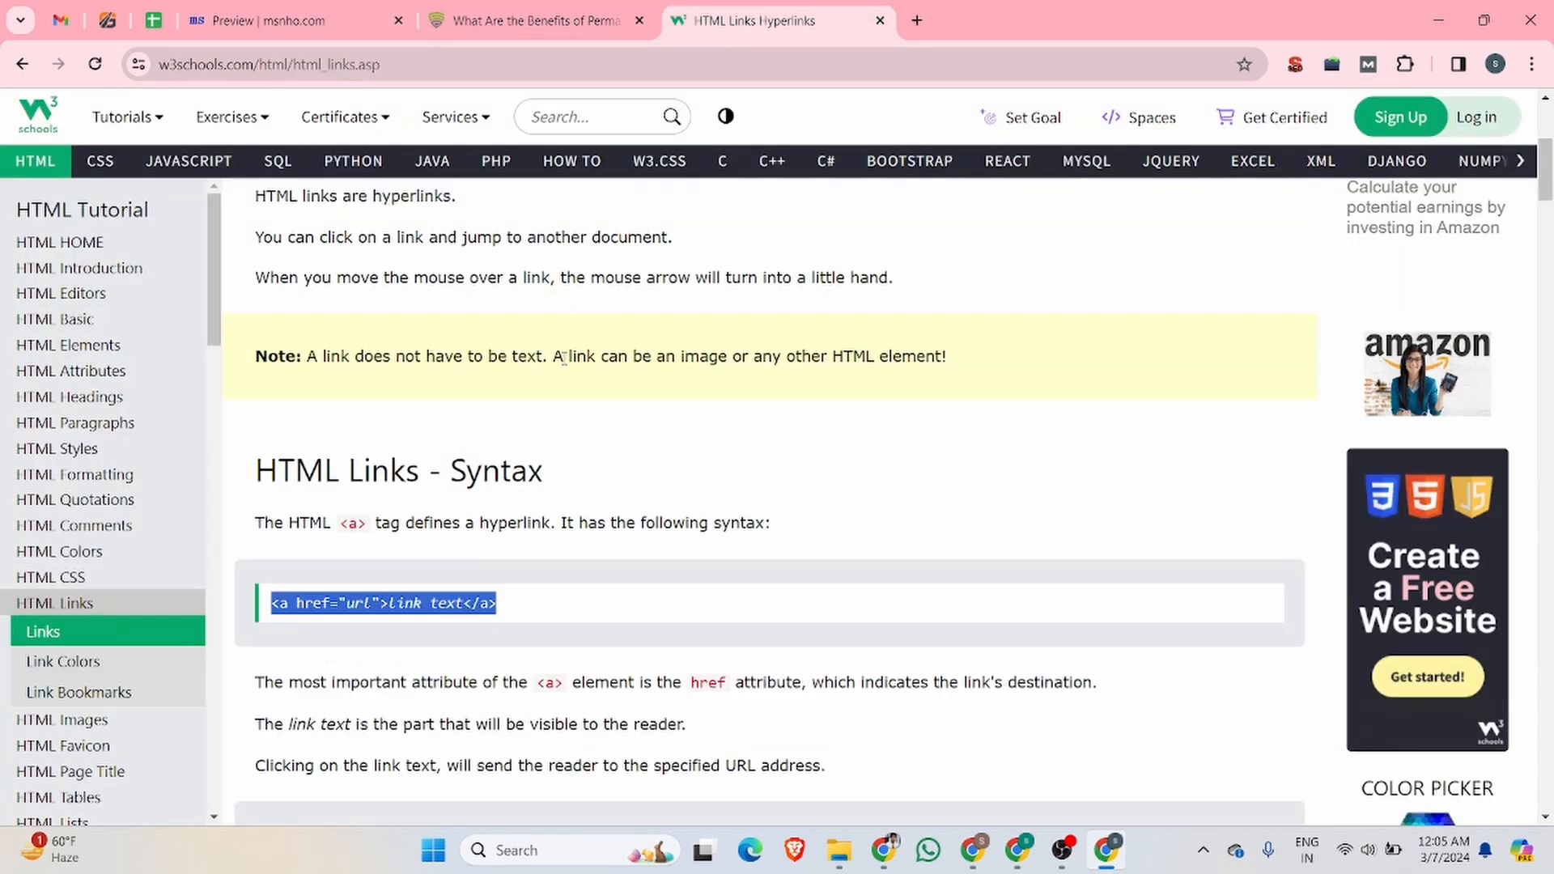
click(474, 591)
drag(526, 605, 261, 599)
click(510, 613)
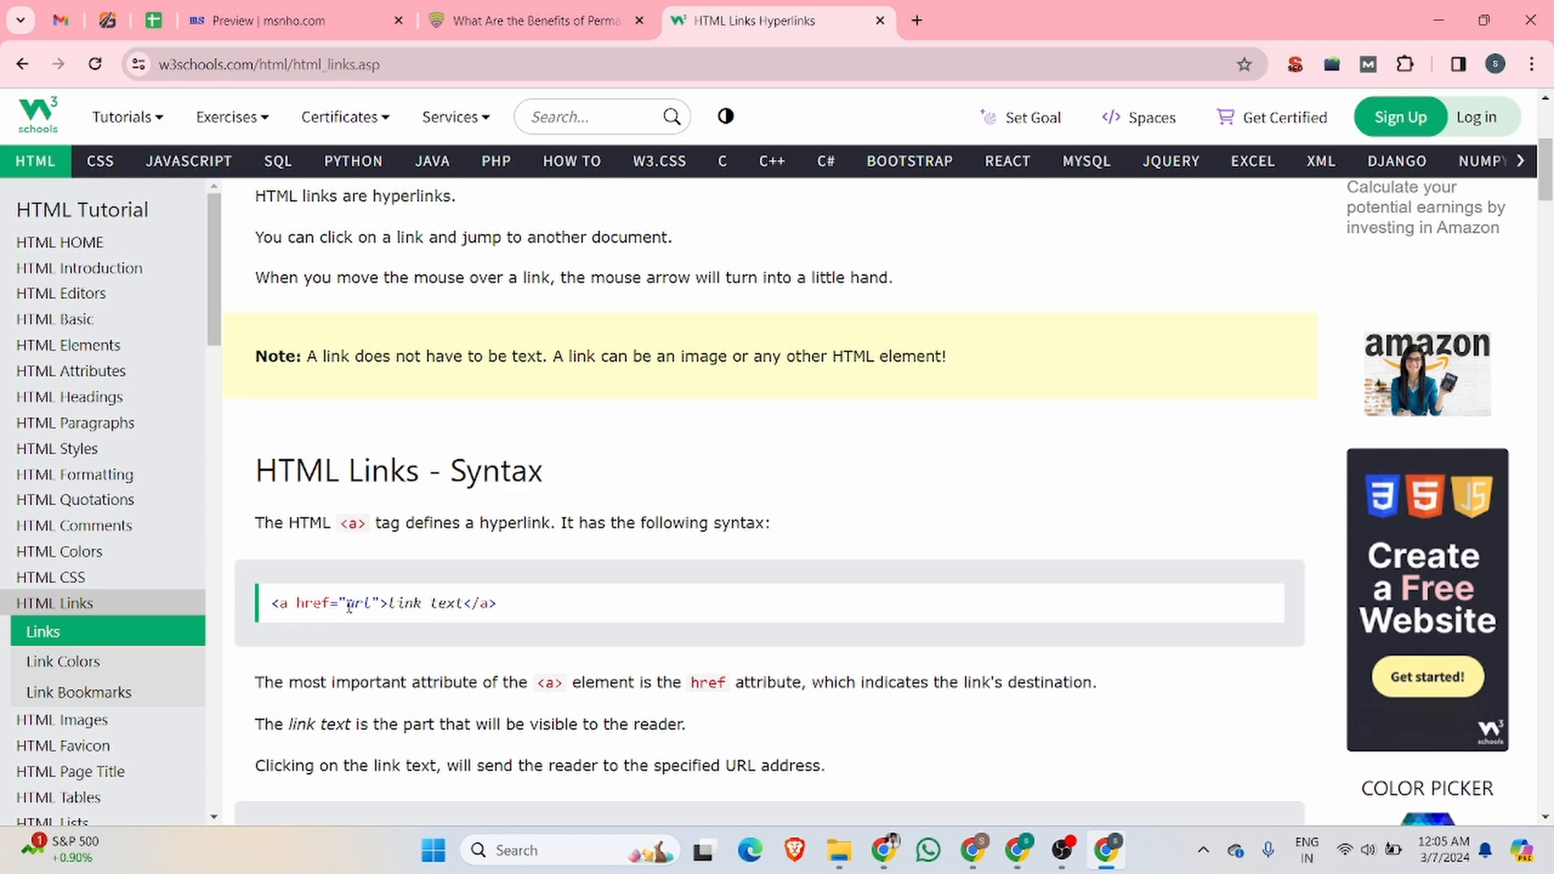
drag(347, 605, 462, 607)
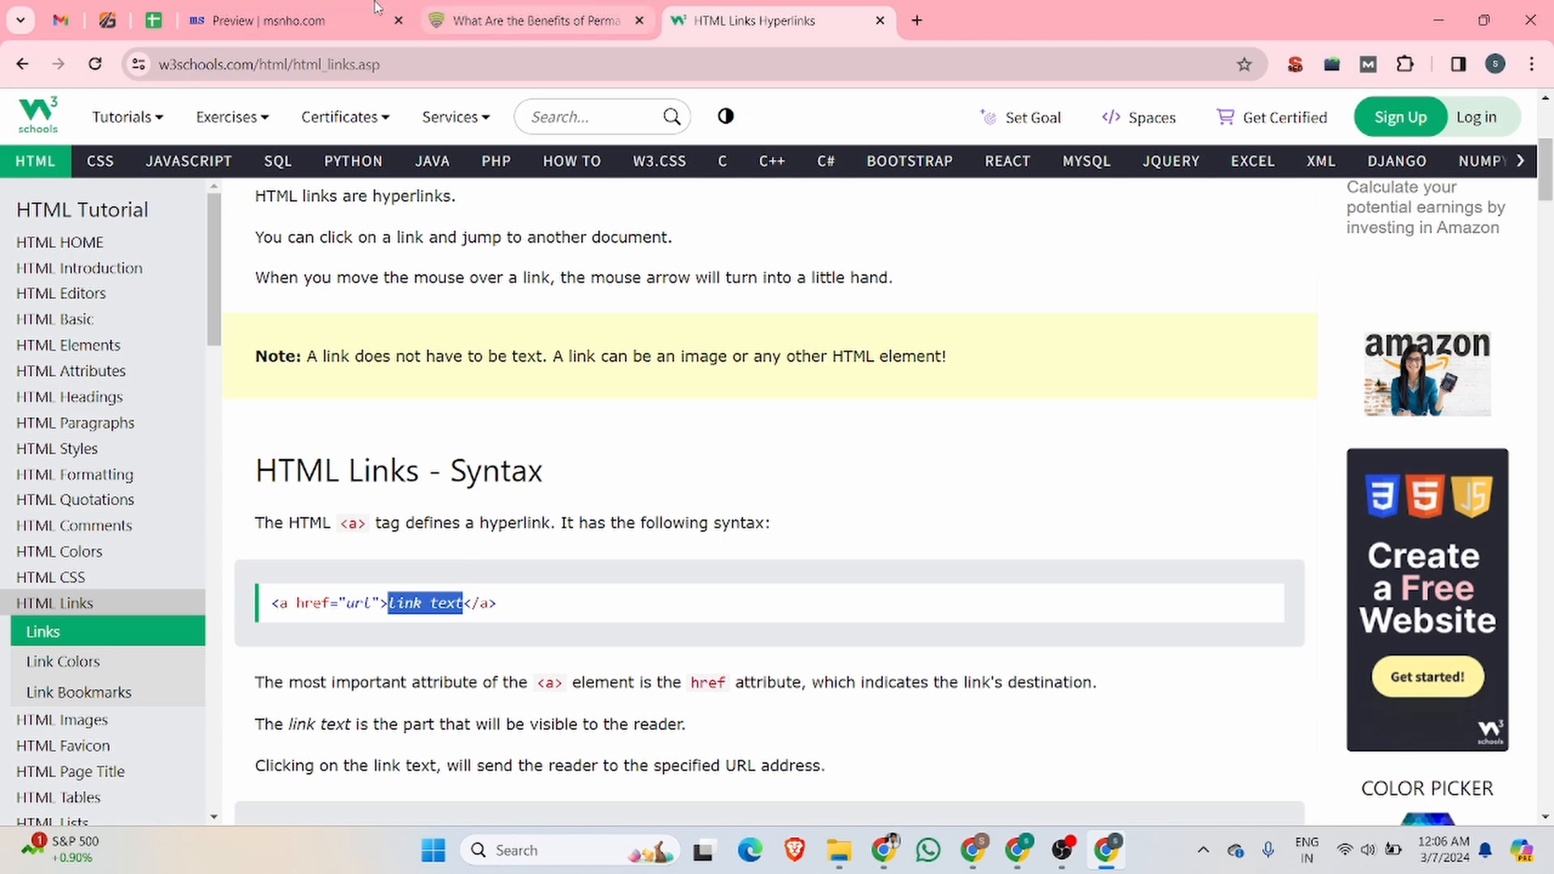
click(324, 20)
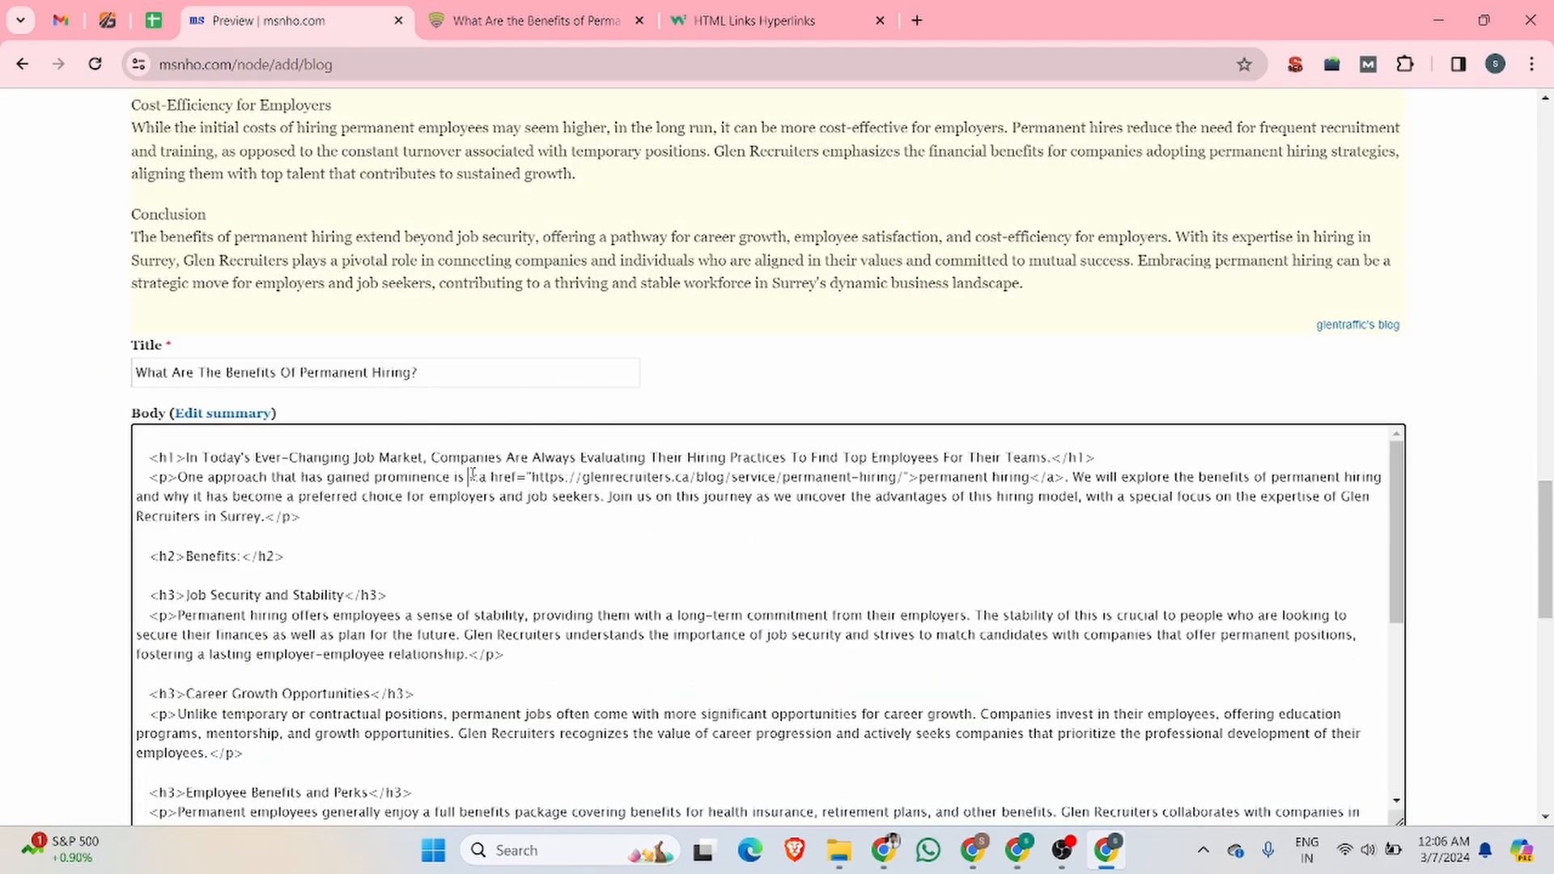
drag(472, 476, 1064, 479)
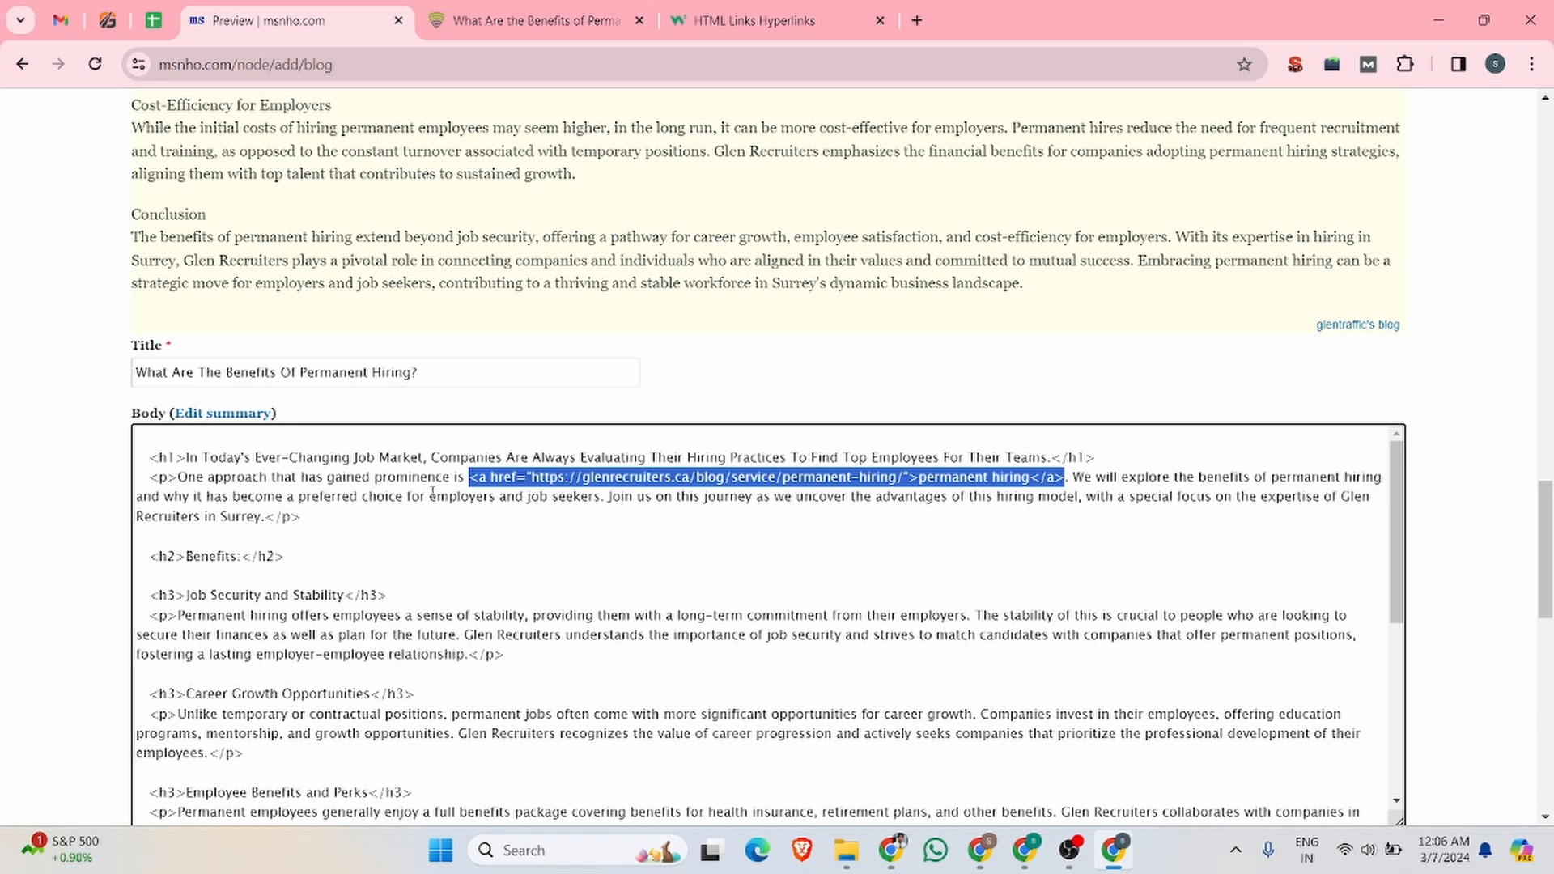
Step: Save the blog entry with the Filtered HTML text format to publish it on msnho.com
scroll(433, 494, down, 10)
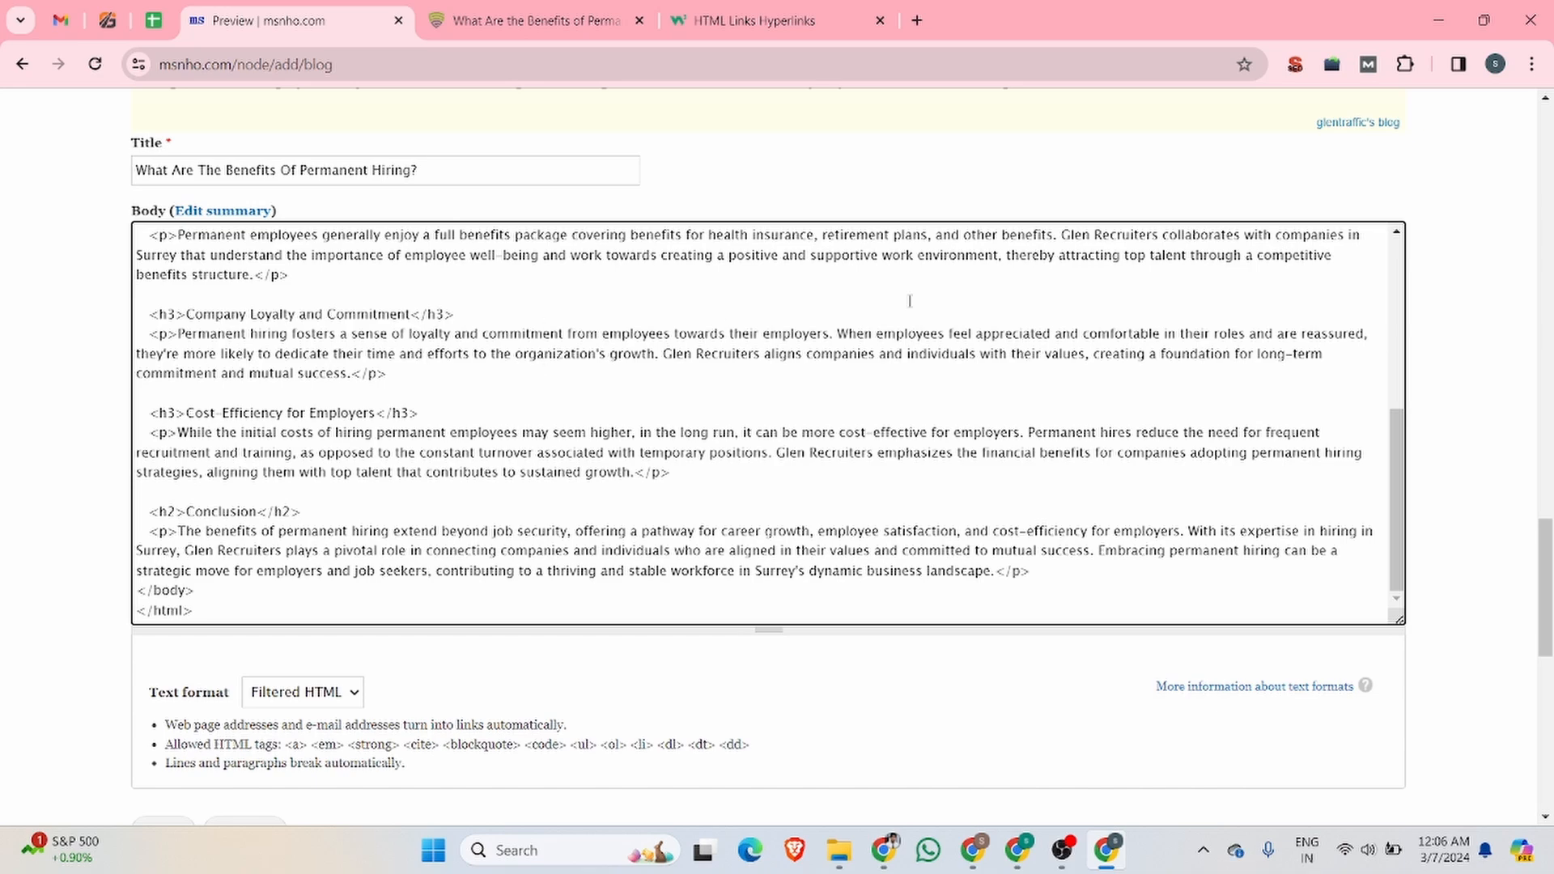
scroll(899, 305, up, 4)
scroll(639, 317, down, 4)
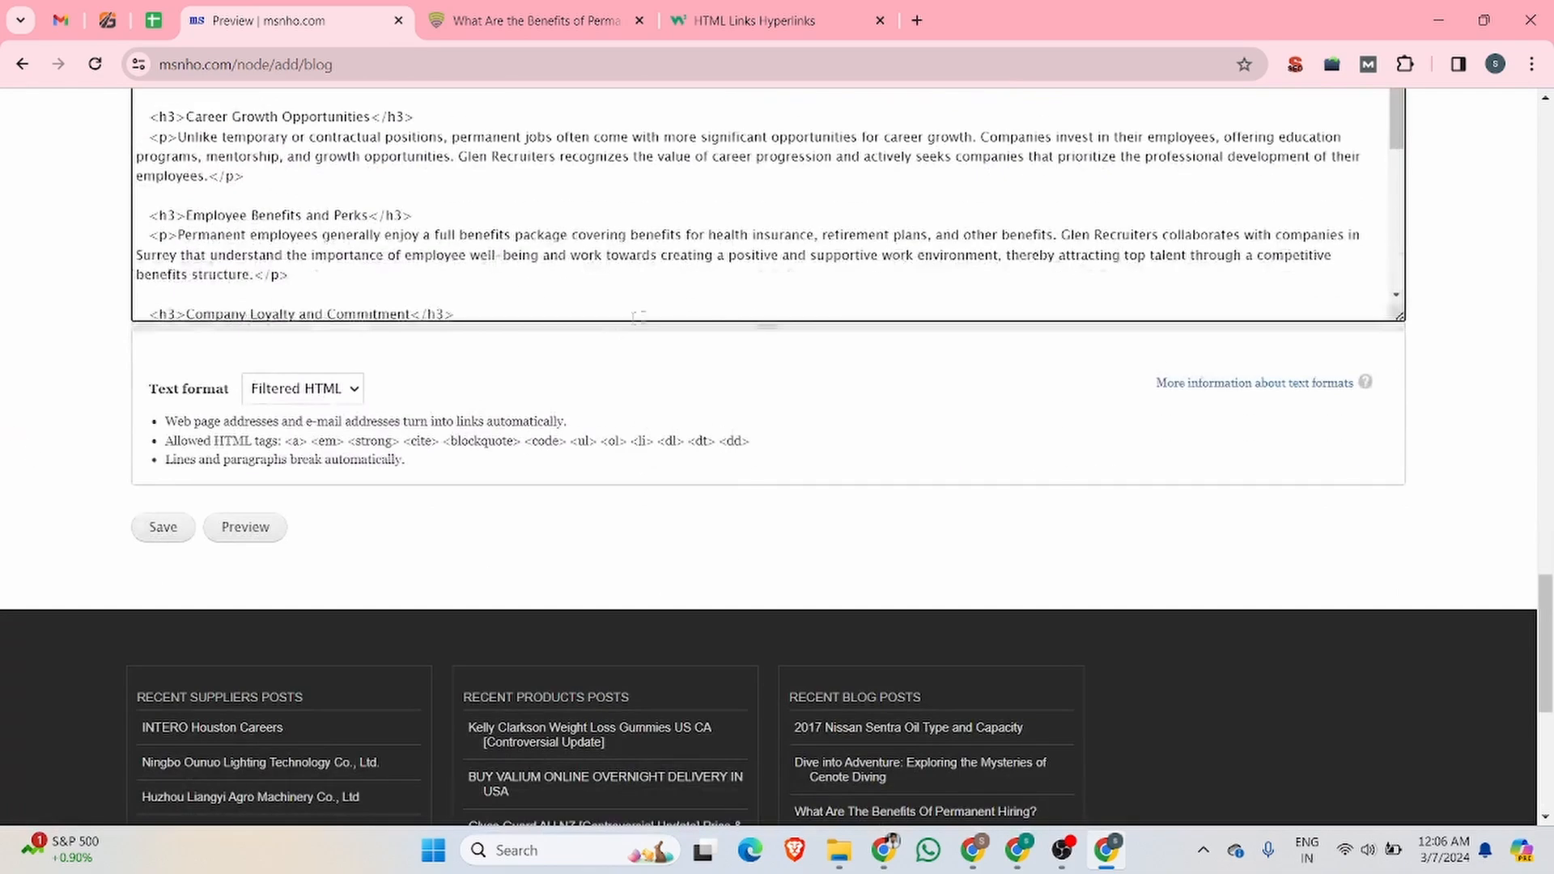
scroll(544, 332, up, 2)
scroll(229, 469, down, 2)
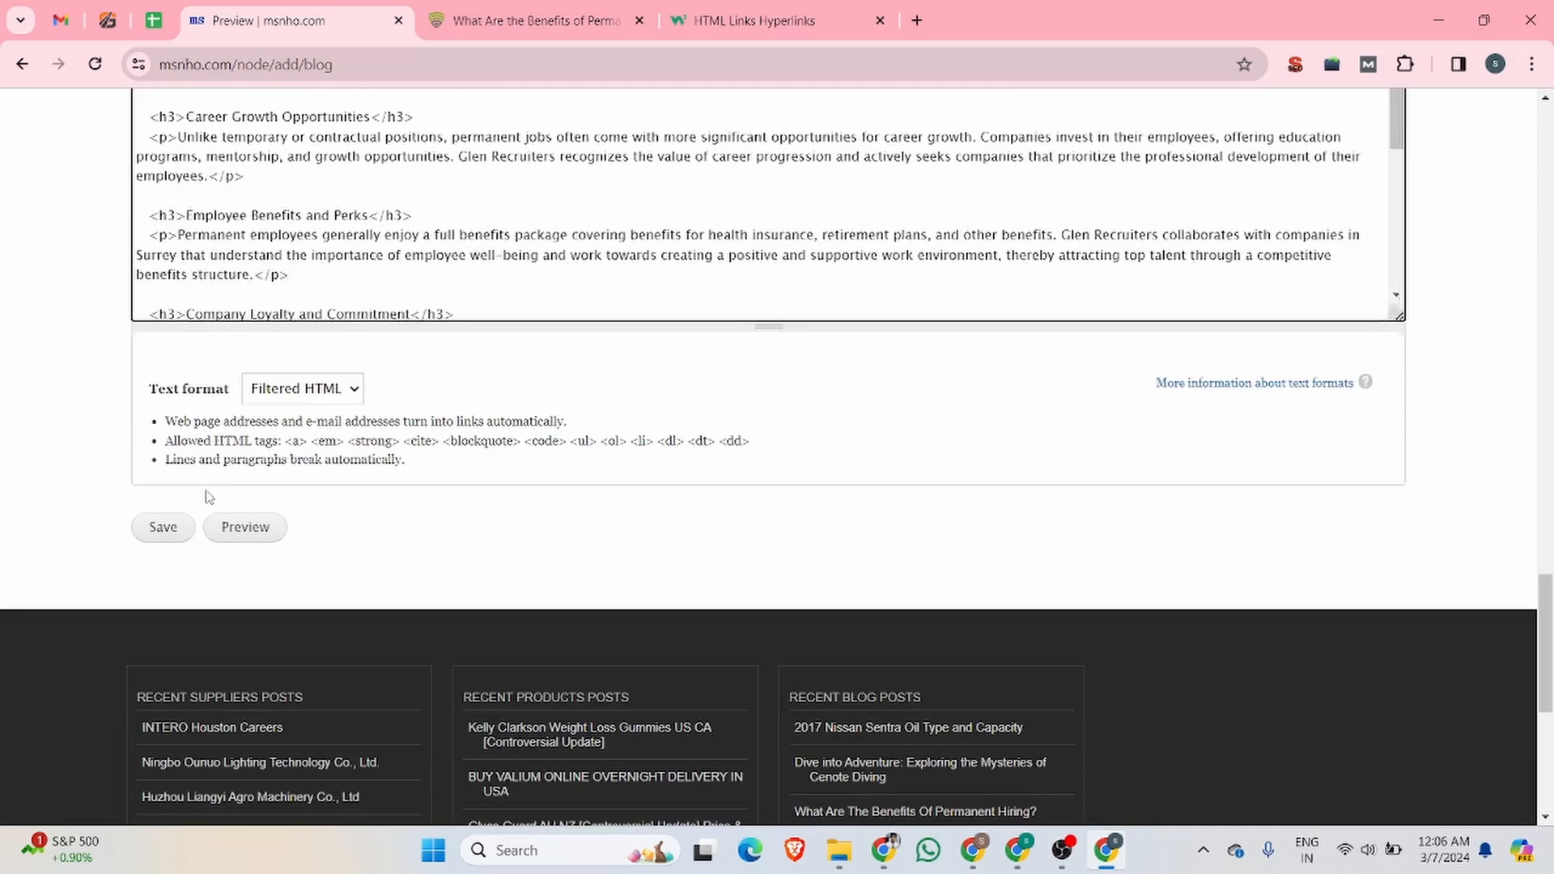
click(163, 527)
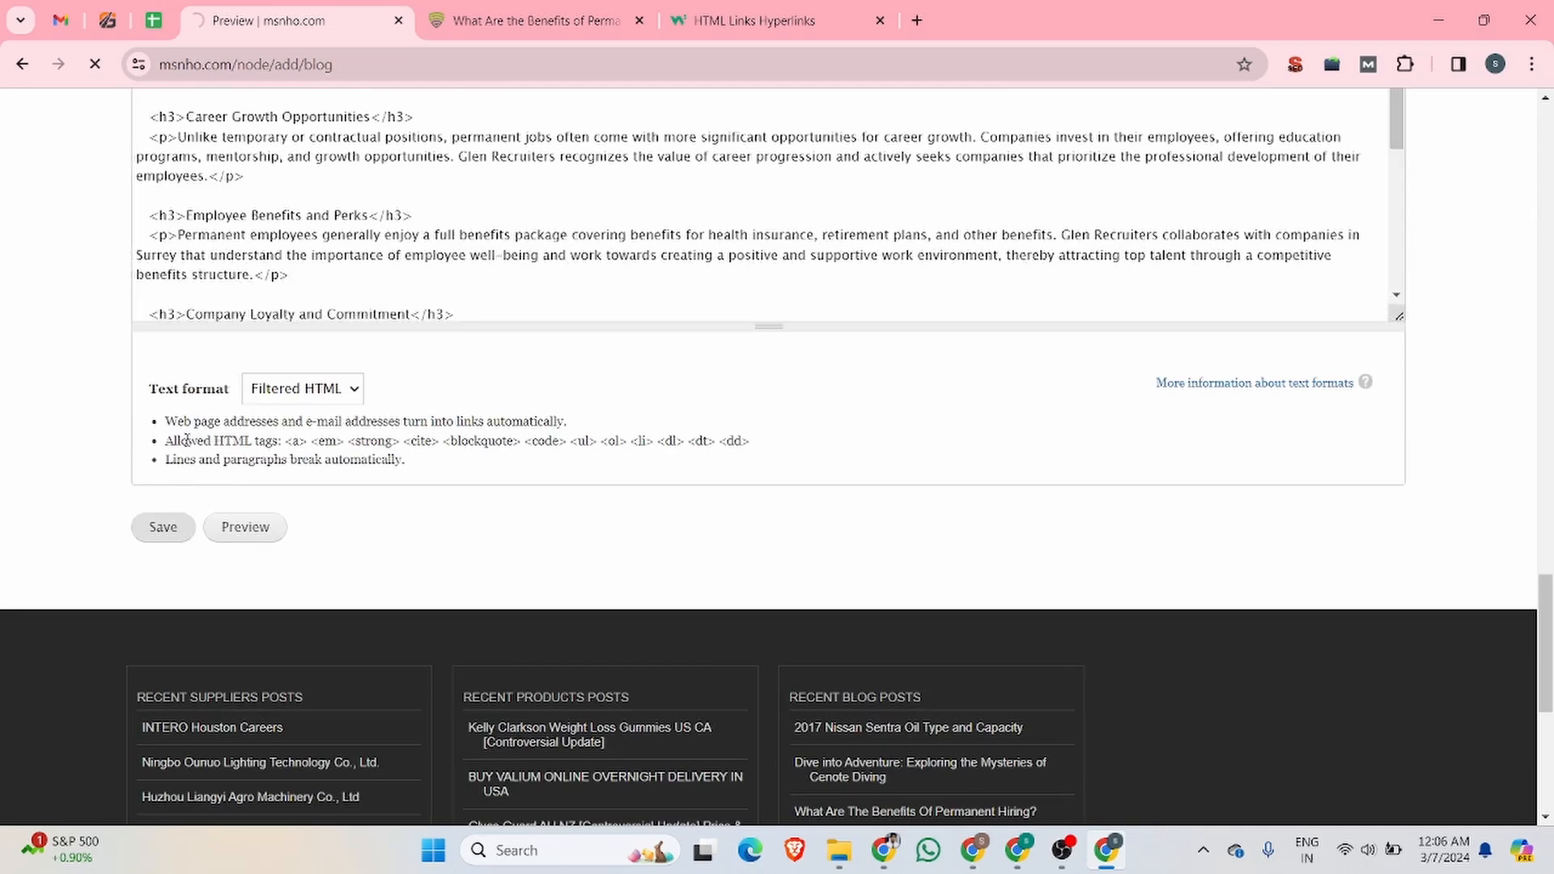
Step: Check the published post's URL and inspect the HTML of its "permanent hiring" link
scroll(361, 438, down, 3)
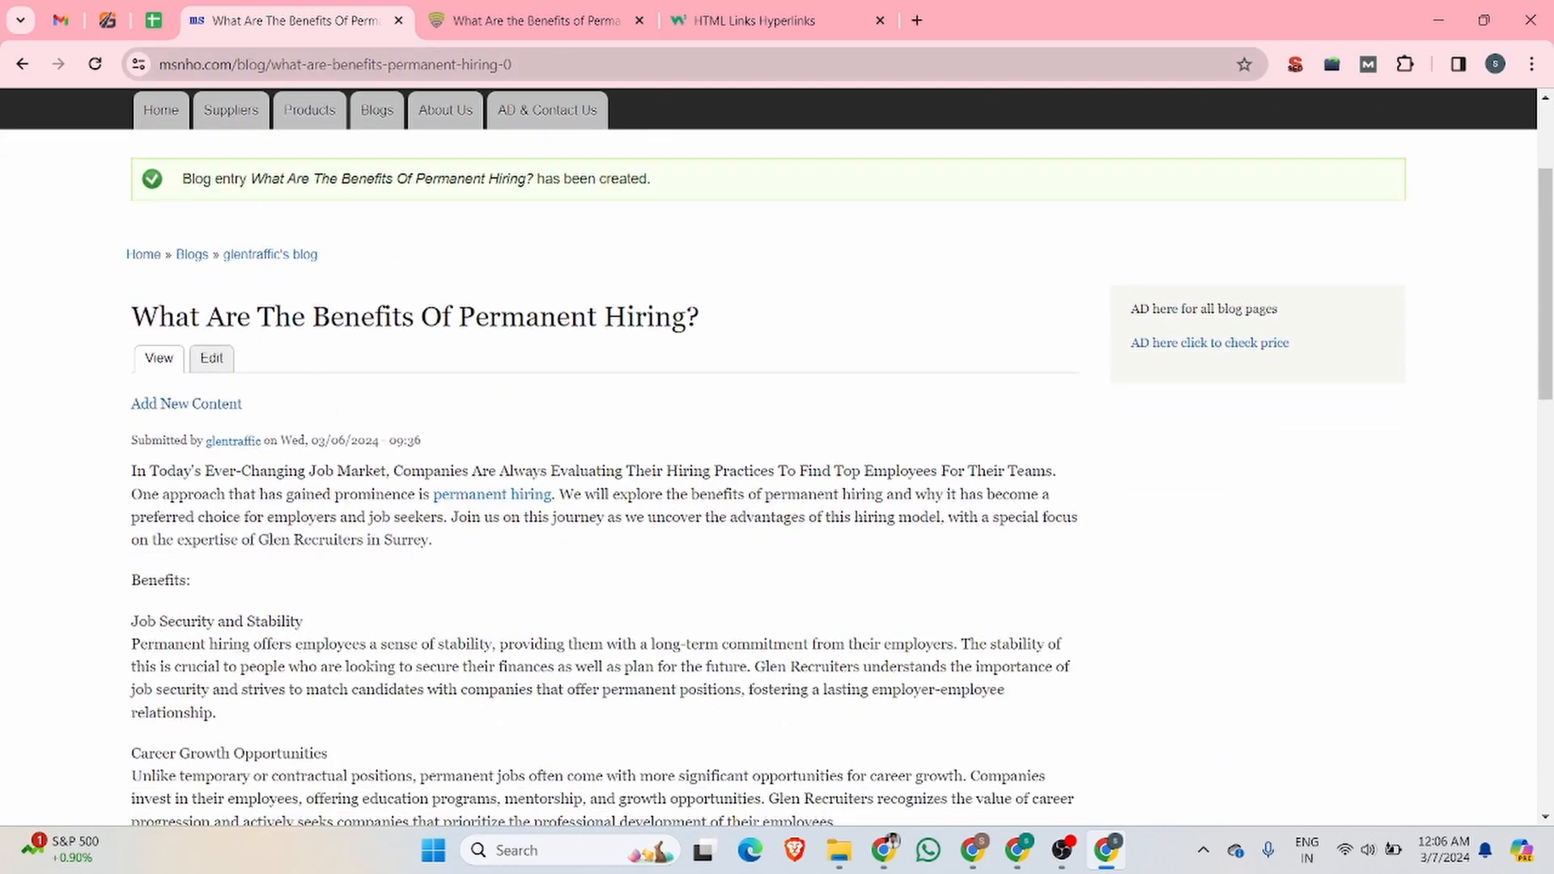
drag(236, 64, 156, 65)
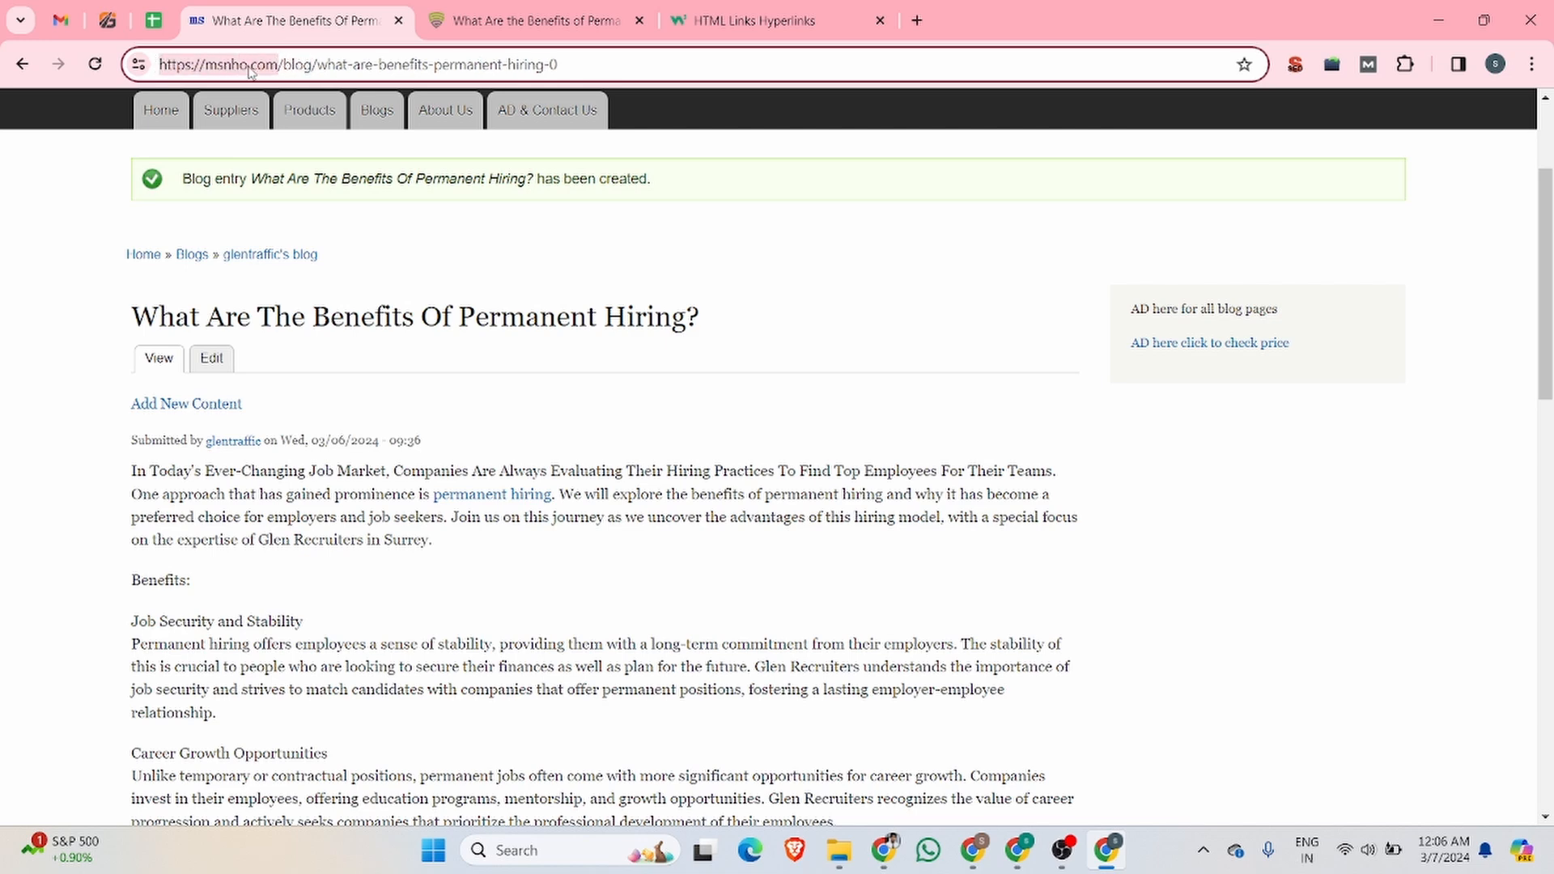
drag(607, 65, 153, 64)
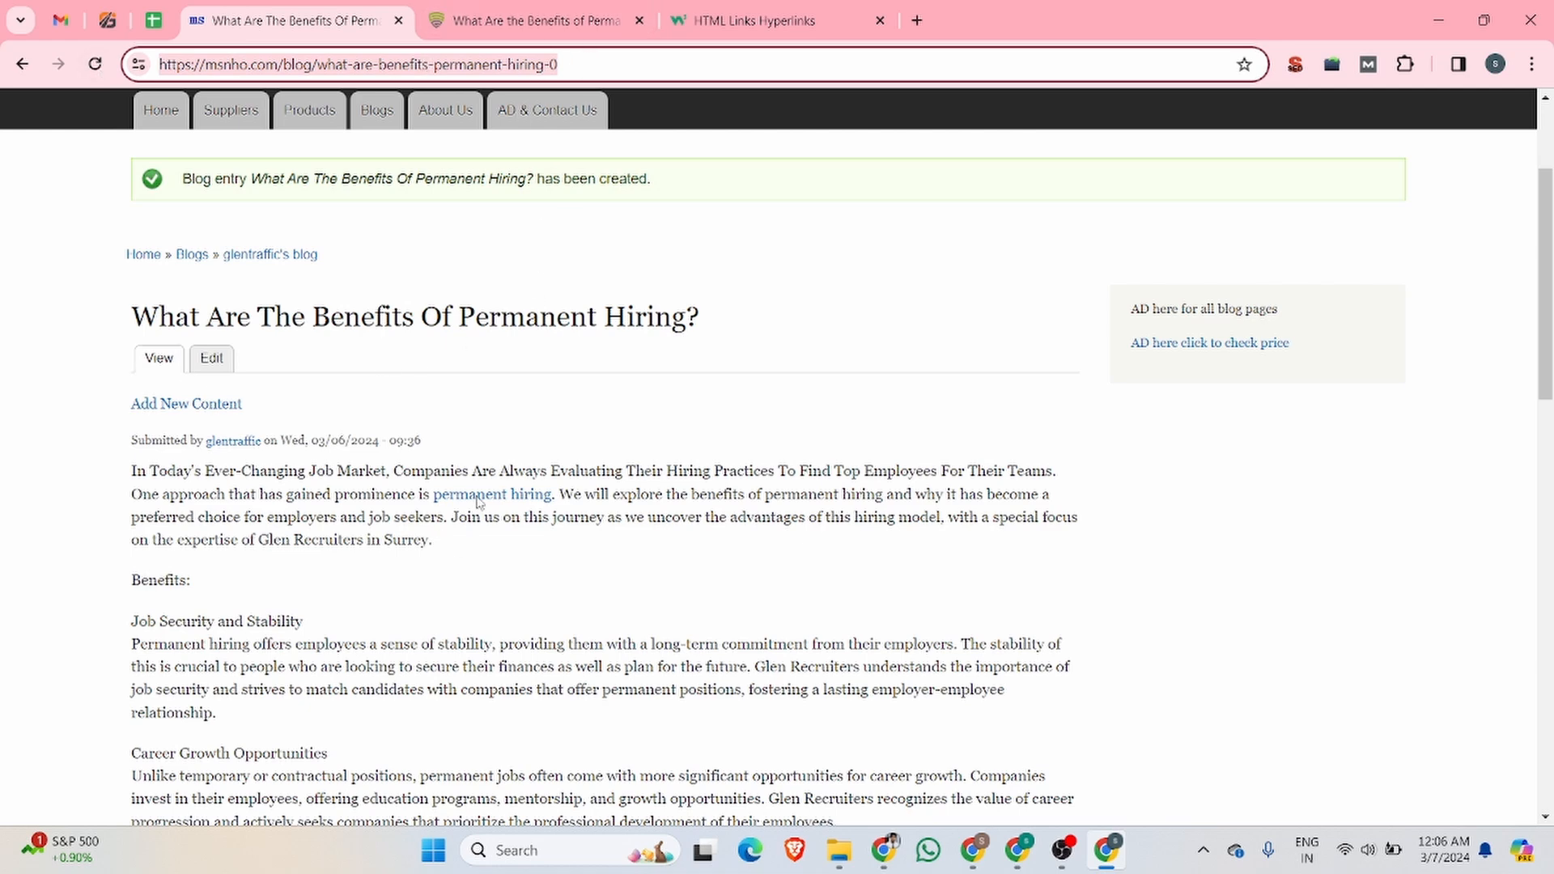
right_click(502, 502)
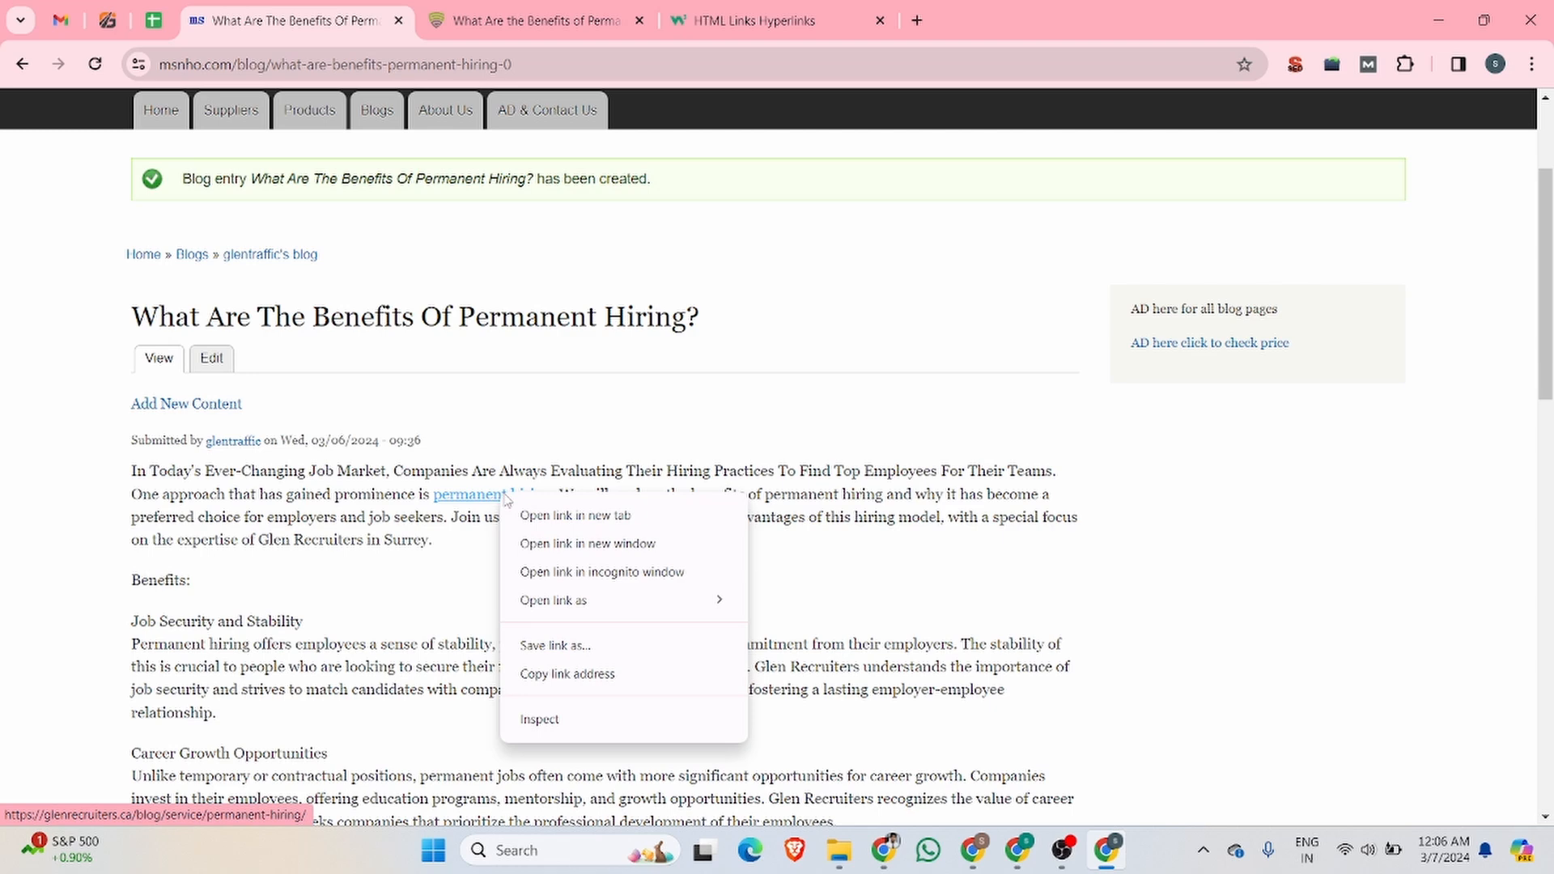
click(583, 723)
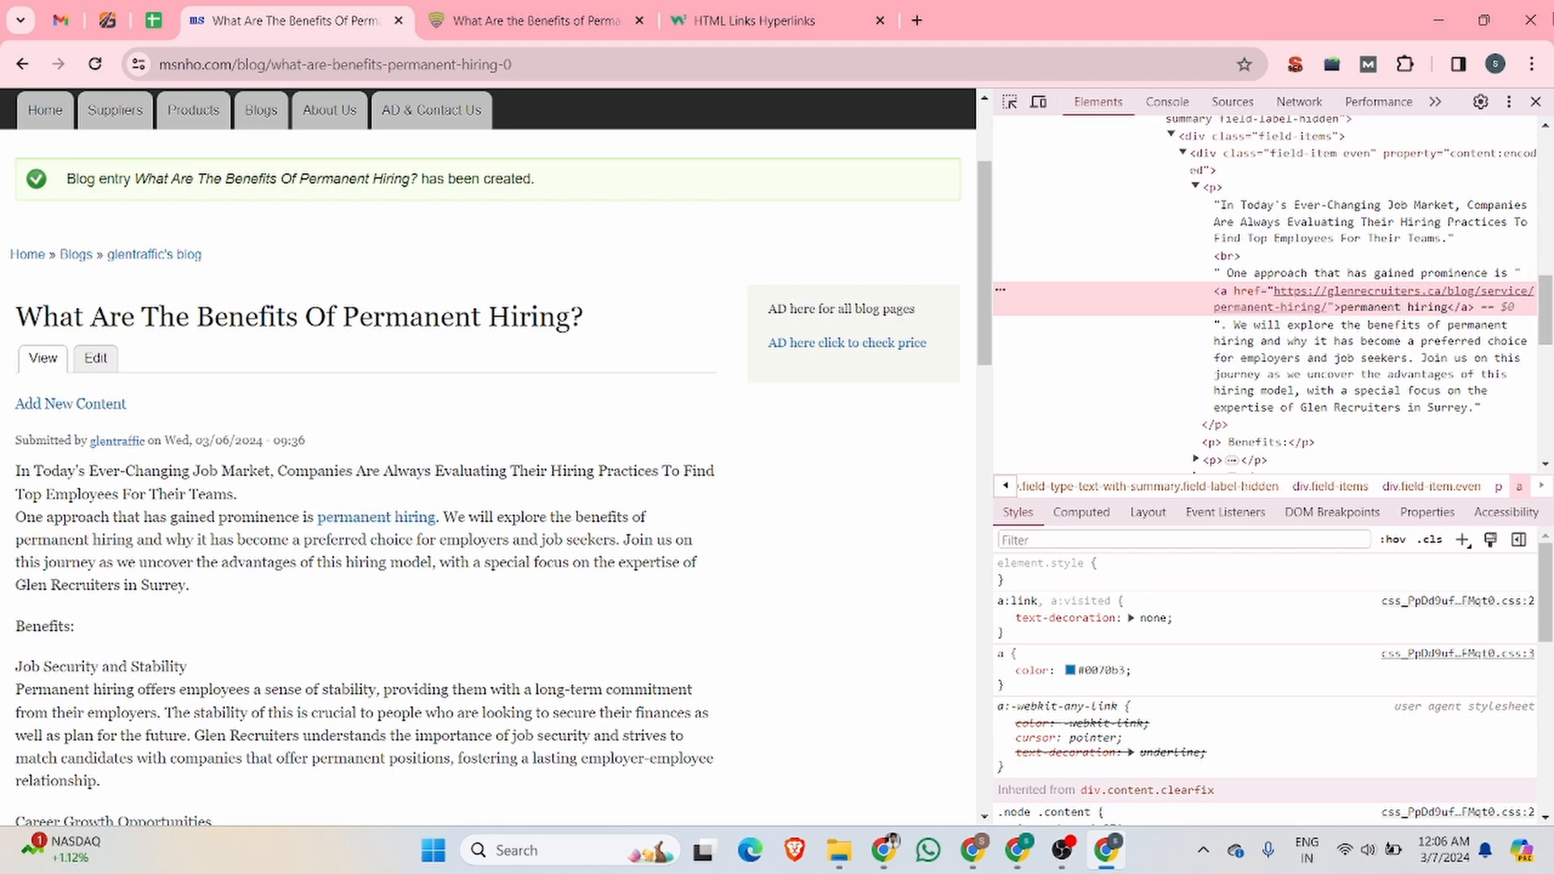
click(1535, 101)
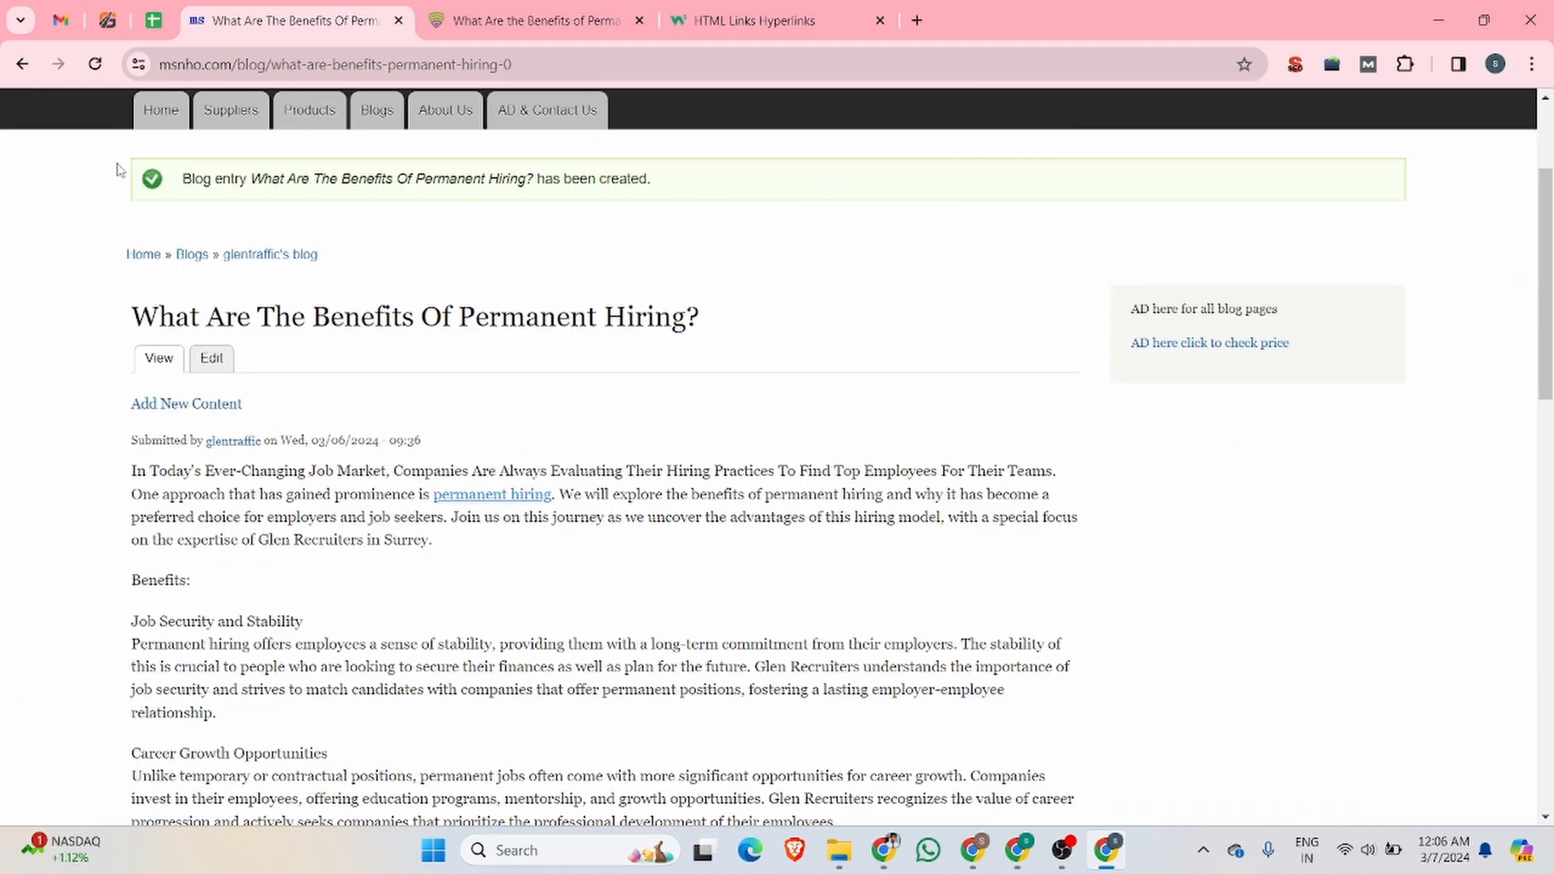
Step: Visit the msnho.com home page and examine how the new post is listed there
scroll(223, 271, up, 3)
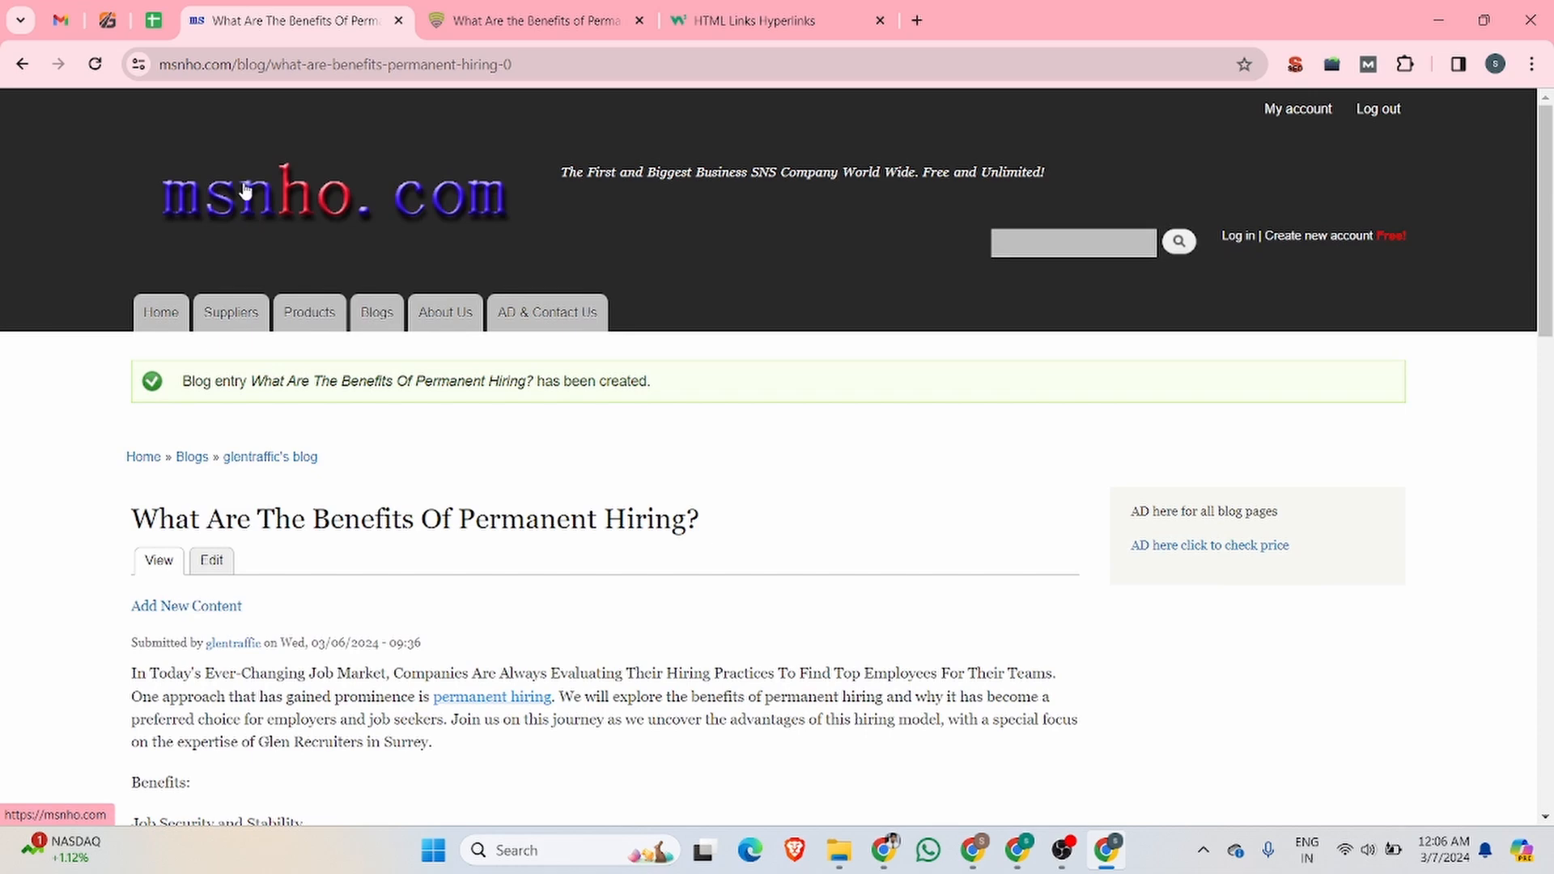
click(248, 205)
scroll(255, 525, down, 1)
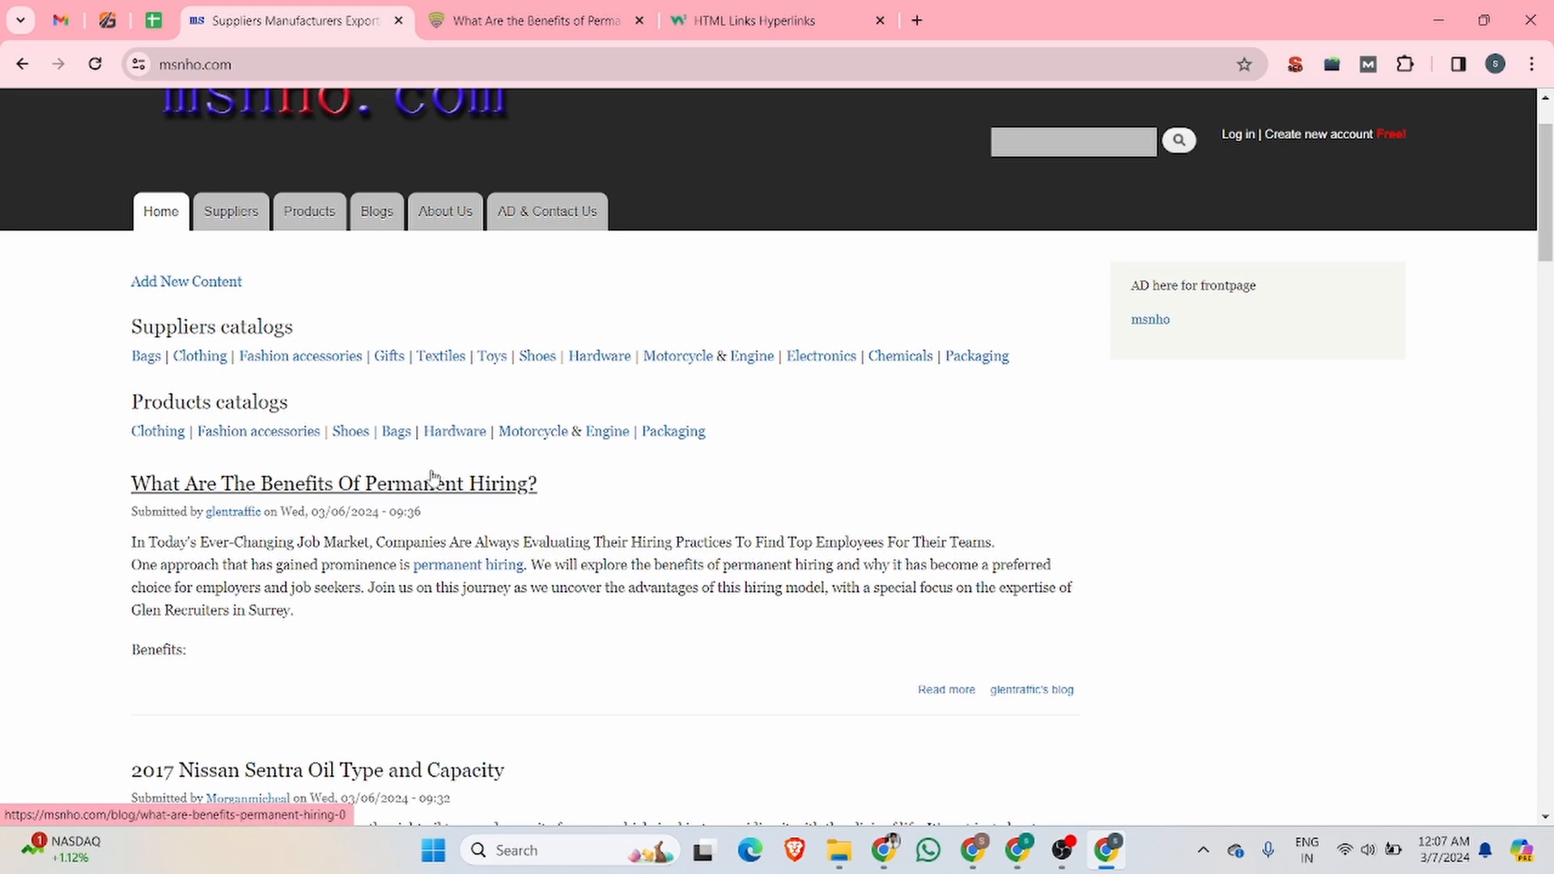
click(458, 490)
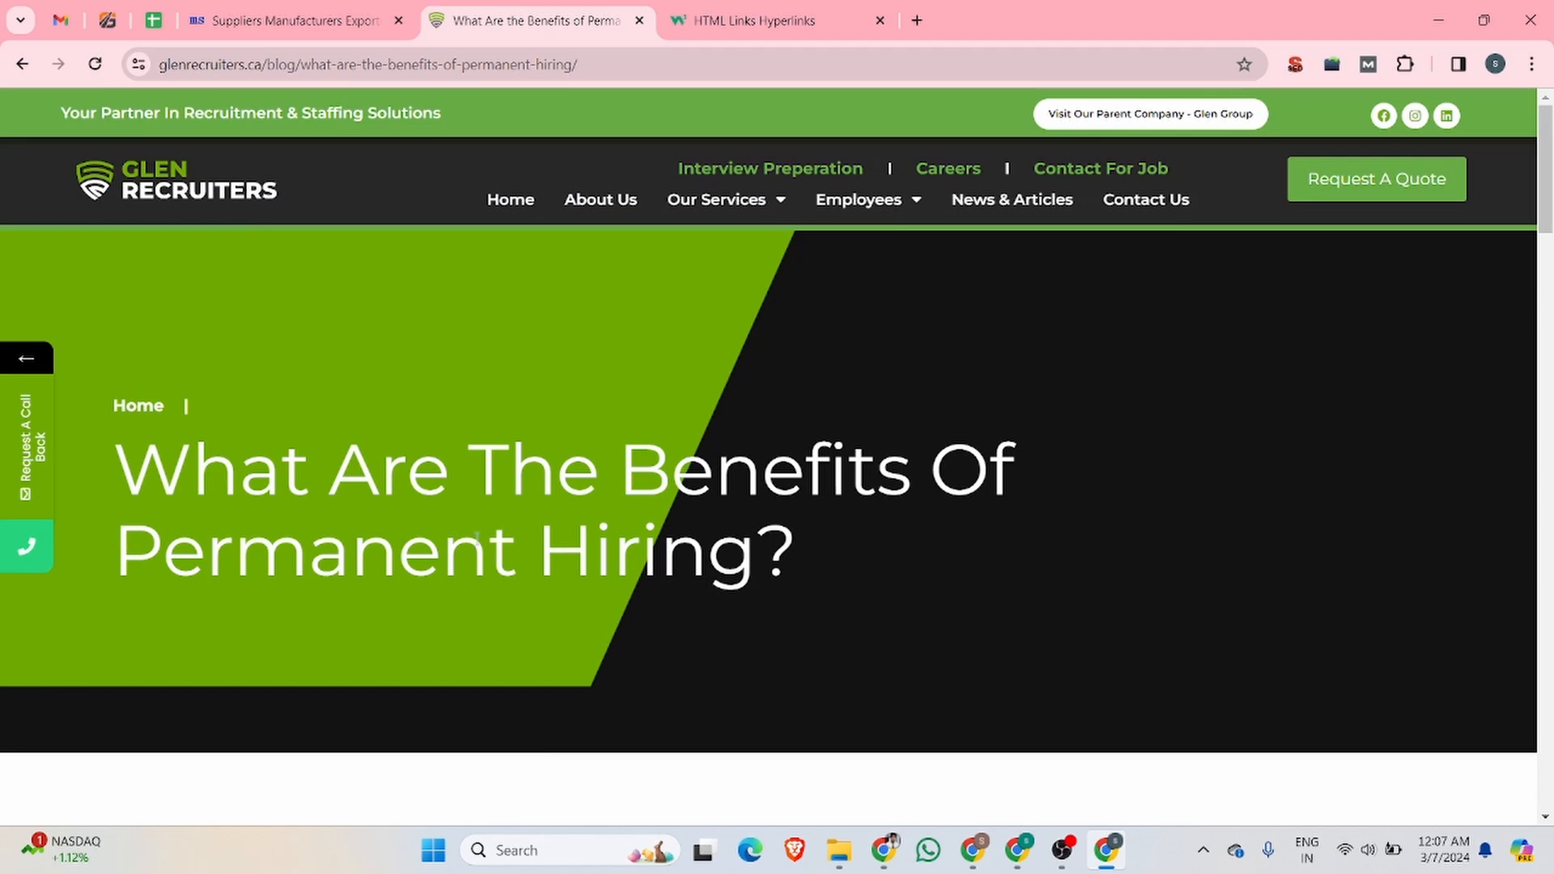
click(247, 14)
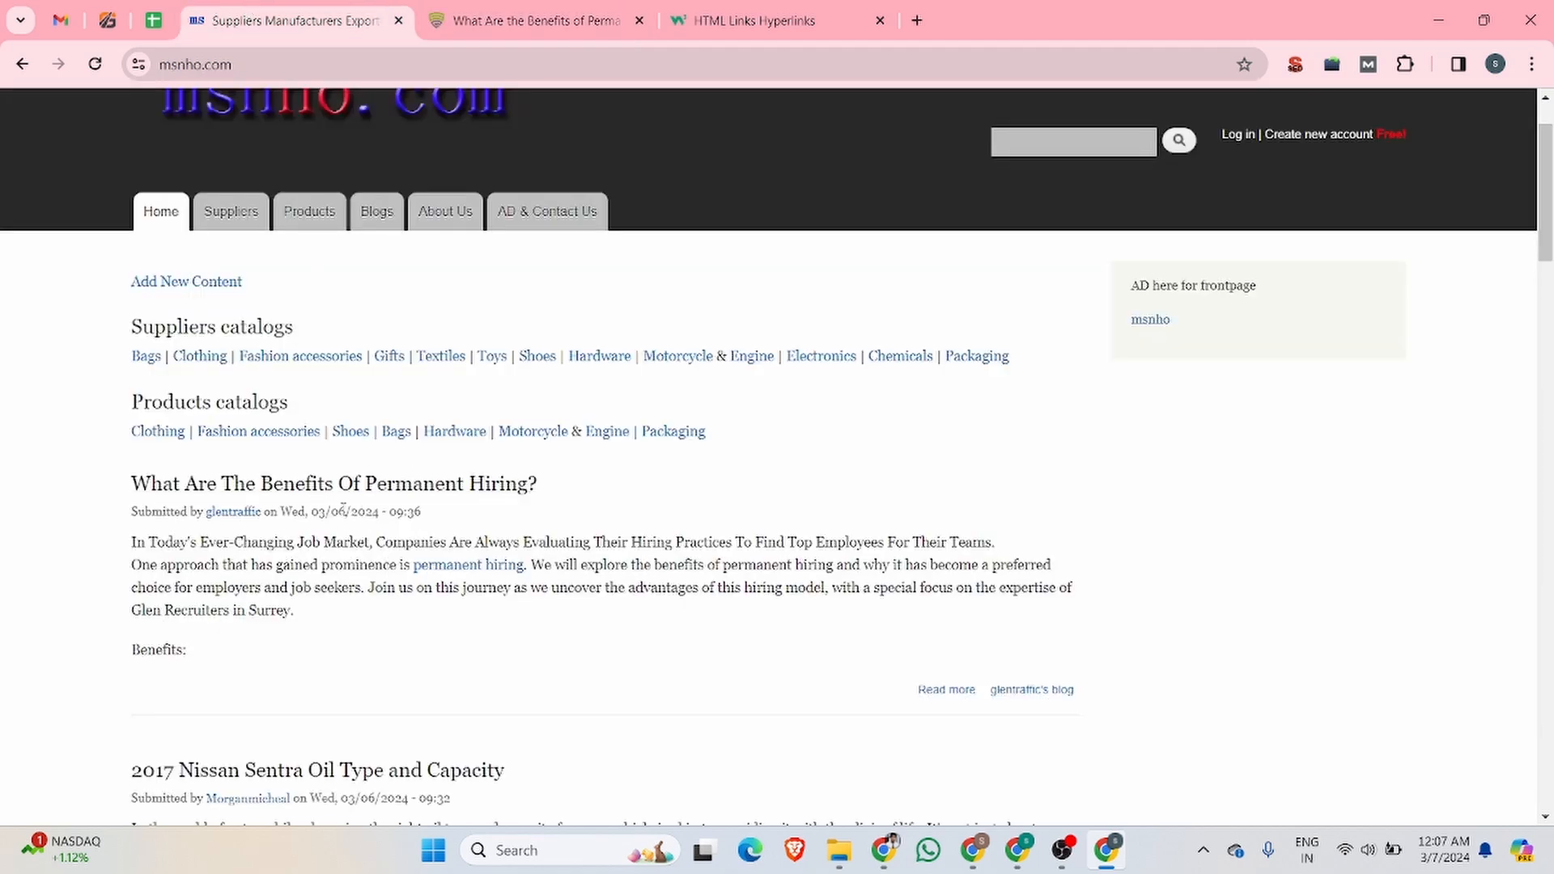